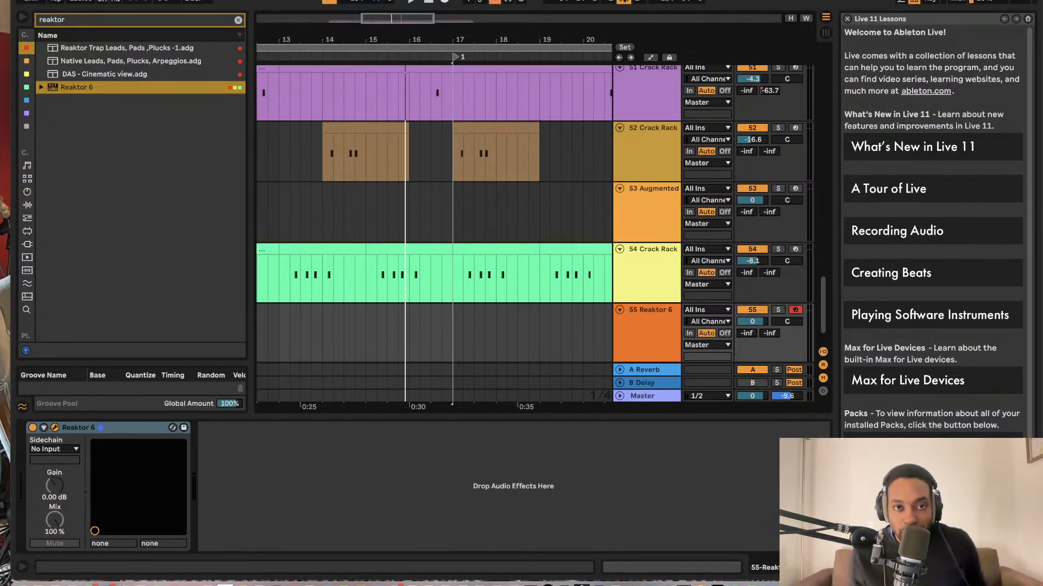
Play the arrangement from bar 9 to hear the existing tracks.
scroll(392, 154, "left", 10)
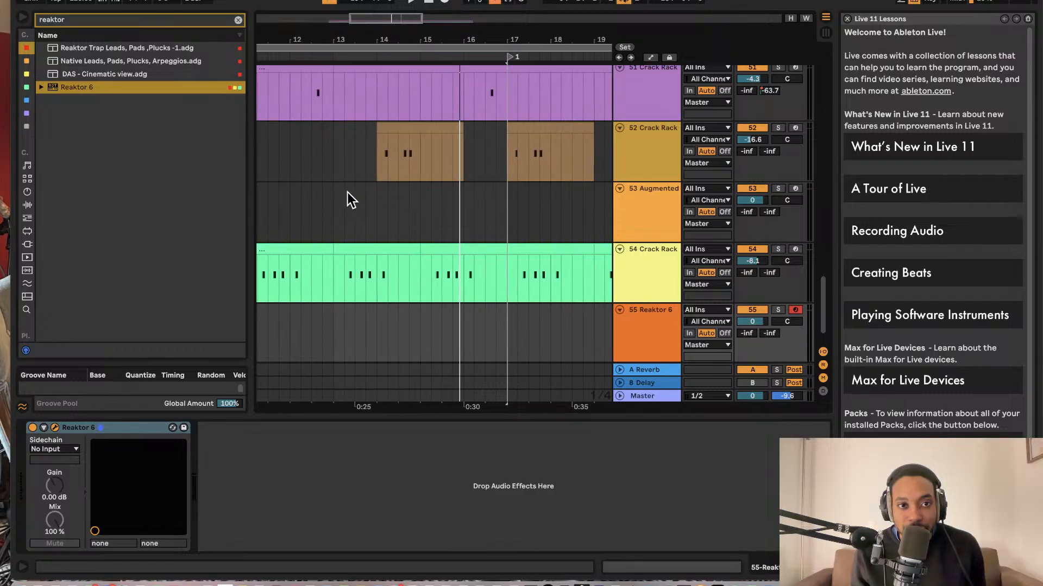
left_click(467, 216)
left_click(117, 24)
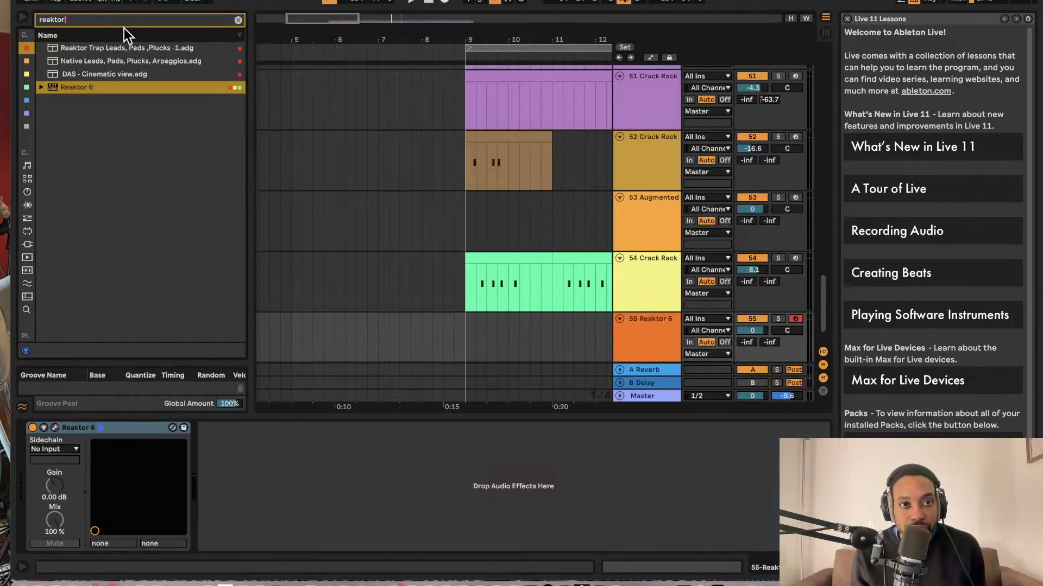
left_click(467, 216)
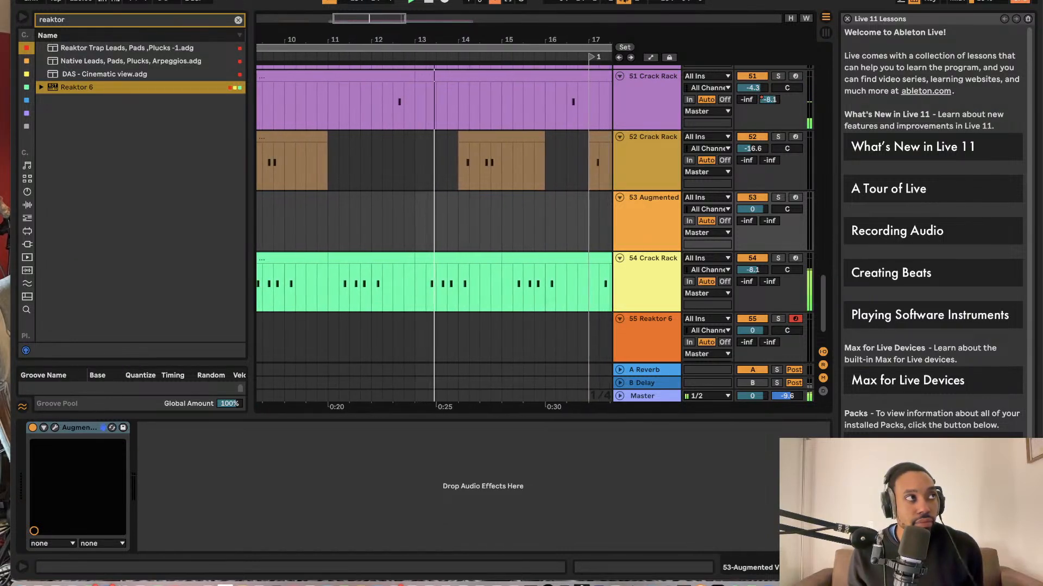
In the session mixer, set the Master track's volume to -2.6 dB and its cue volume to 0 dB.
left_click(652, 396)
key("Tab")
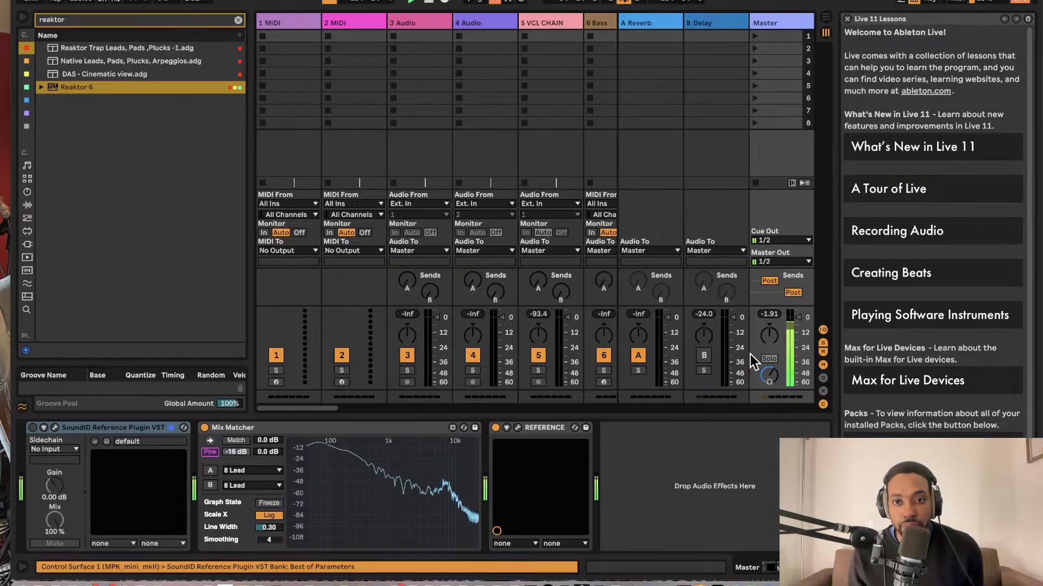
left_click_drag(770, 340, 770, 349)
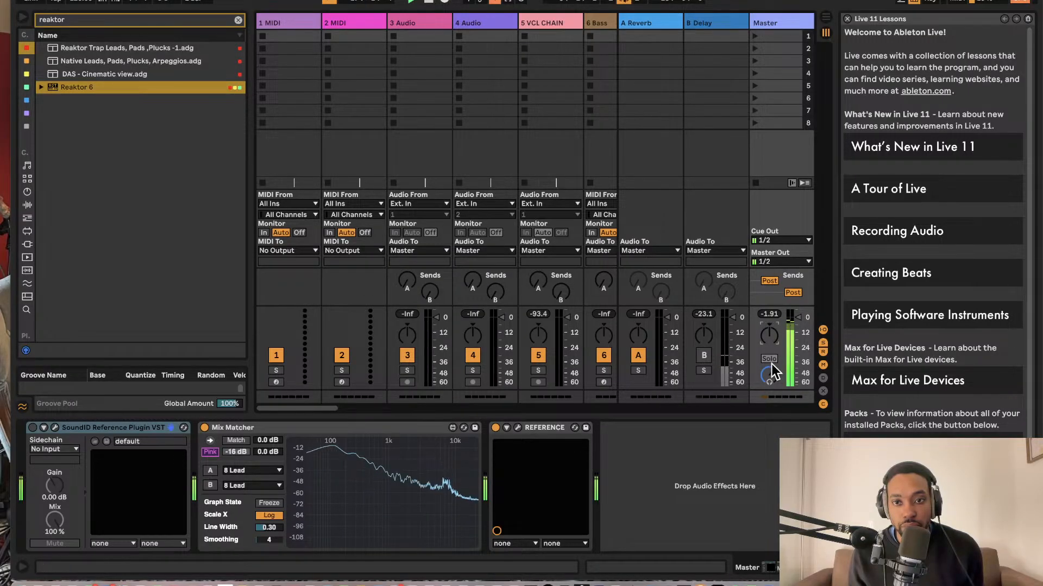
left_click_drag(772, 377, 770, 359)
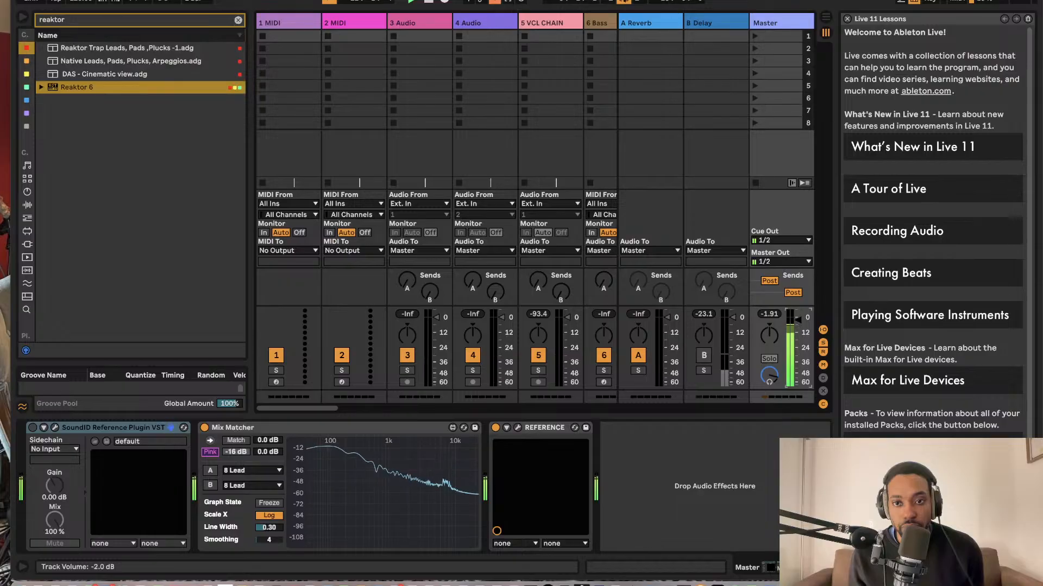
key("Tab")
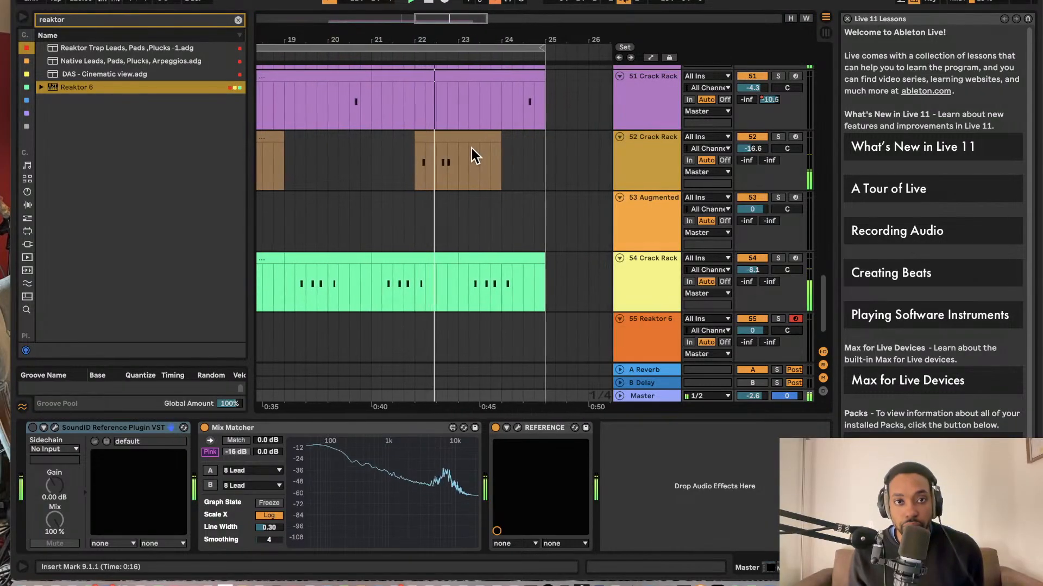
Examine the clips on the Crack Rack tracks around bars 13 to 24 of the arrangement.
scroll(472, 150, "left", 2)
scroll(477, 151, "up", 1)
scroll(507, 159, "up", 2)
scroll(504, 157, "left", 2)
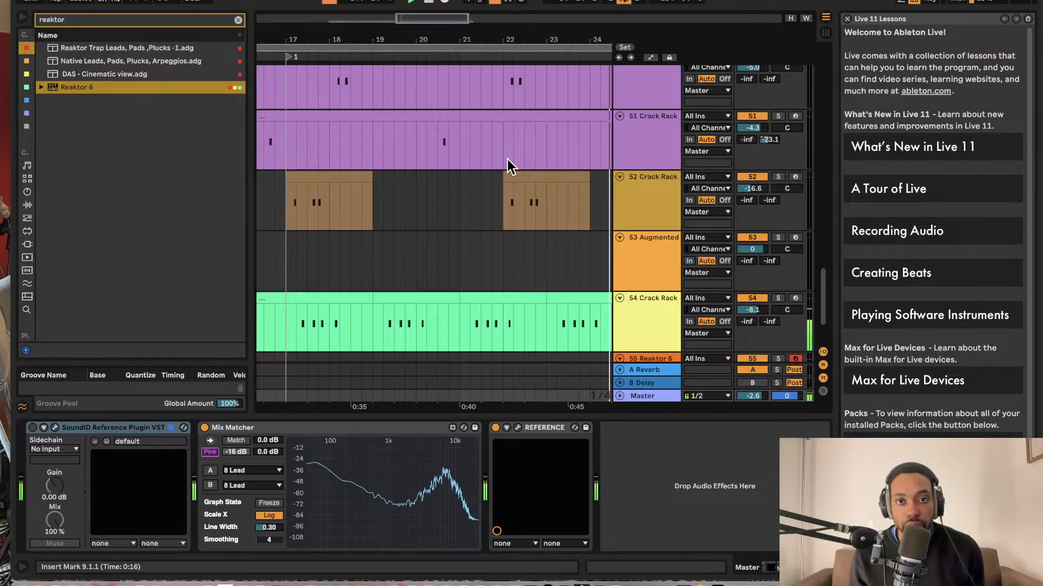
scroll(510, 158, "up", 4)
scroll(512, 159, "left", 1)
scroll(512, 159, "up", 3)
scroll(513, 159, "left", 3)
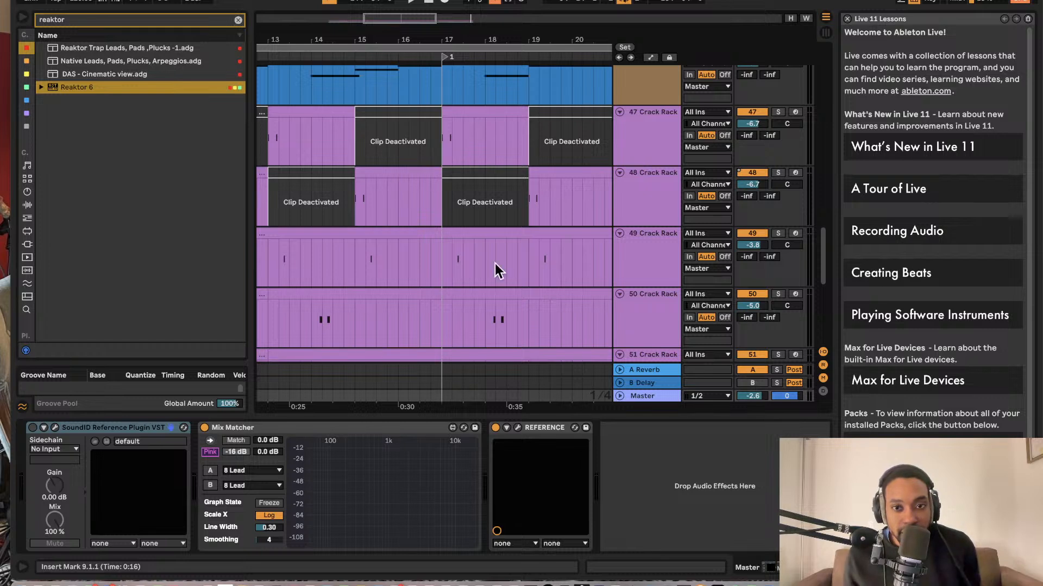
Select track 55, bring up its Reaktor 6 plug-in window for a look, and close it.
scroll(648, 283, "down", 8)
left_click(633, 289)
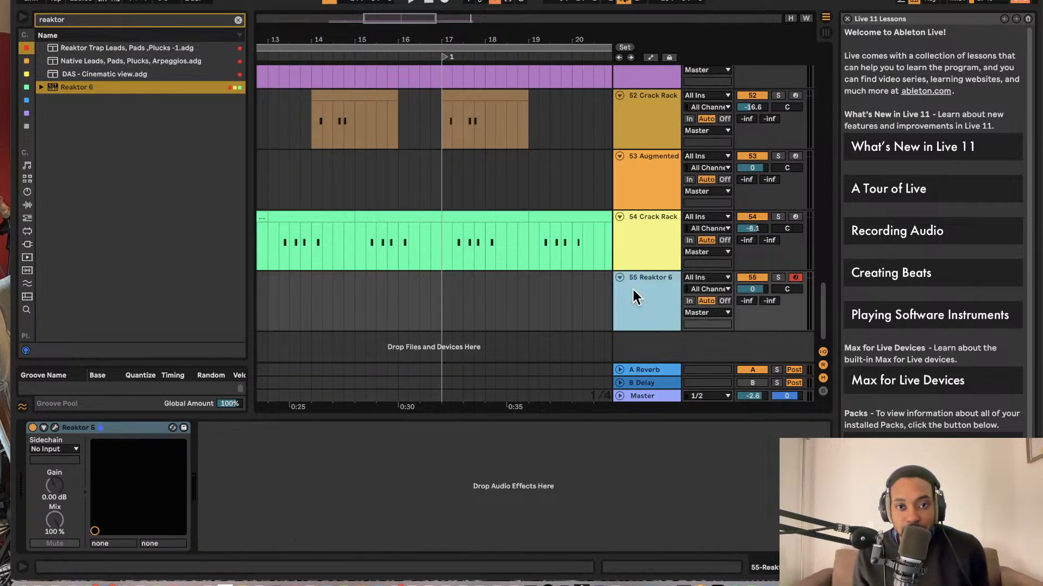
left_click(48, 427)
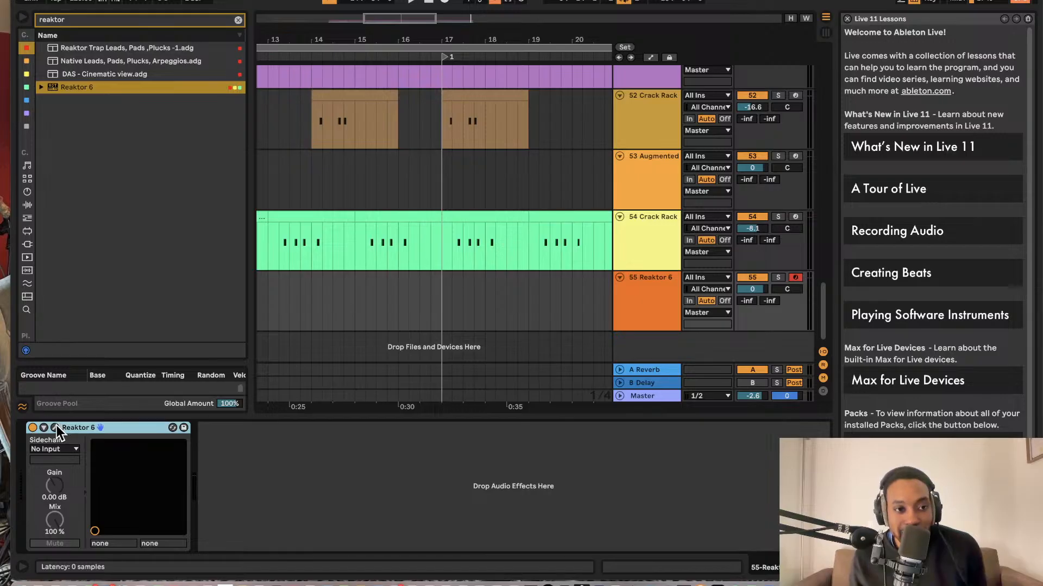
left_click(55, 427)
mouse_move(214, 12)
left_mouse_down()
mouse_move(213, 23)
mouse_move(232, 10)
left_mouse_up()
key("super+w")
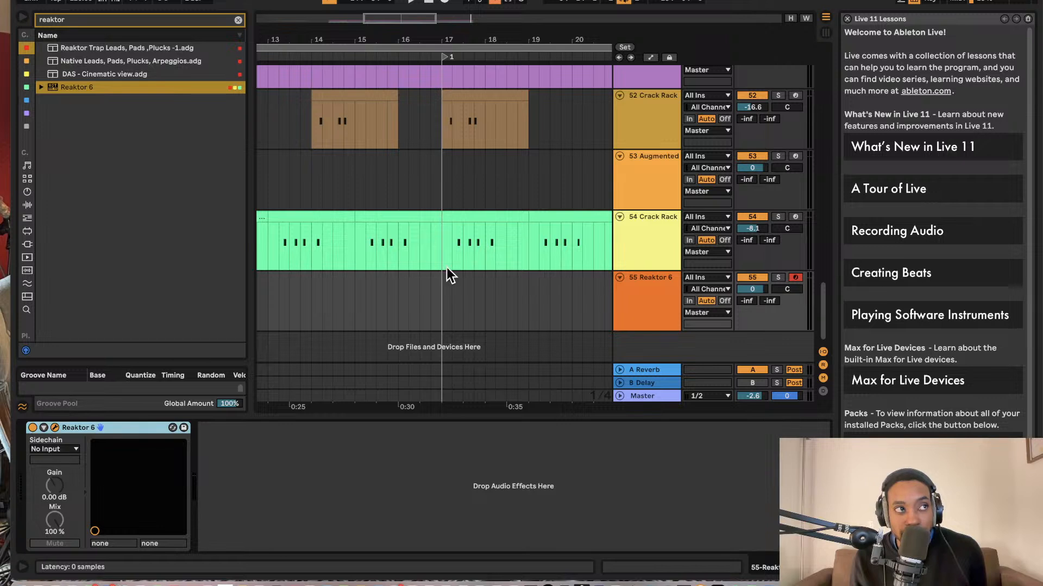
Open the Reaktor 6 plug-in window and add the UTL-Util Note In block from Blocks Base to the structure.
scroll(433, 263, "left", 1)
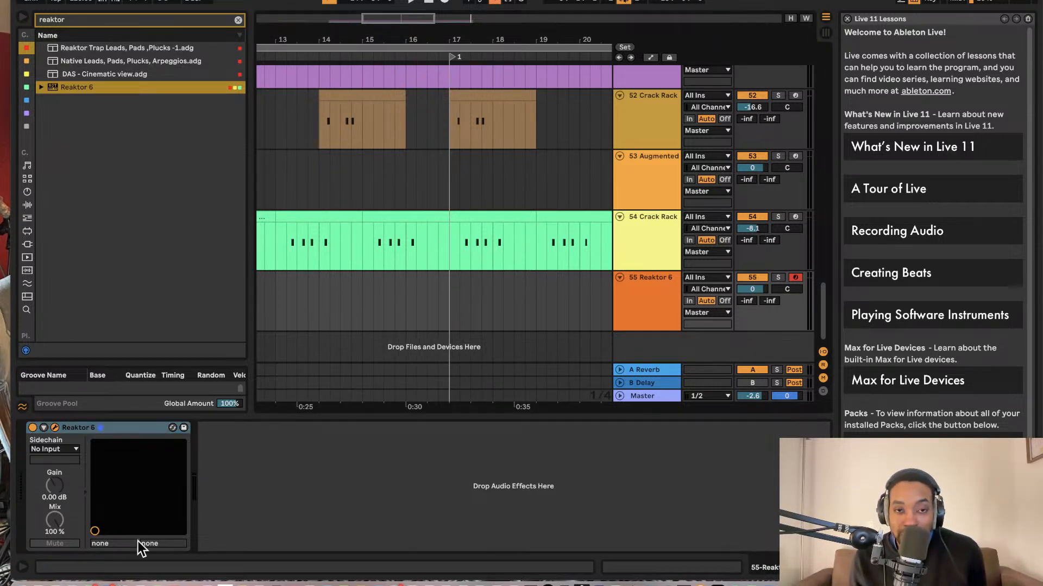
left_click(54, 428)
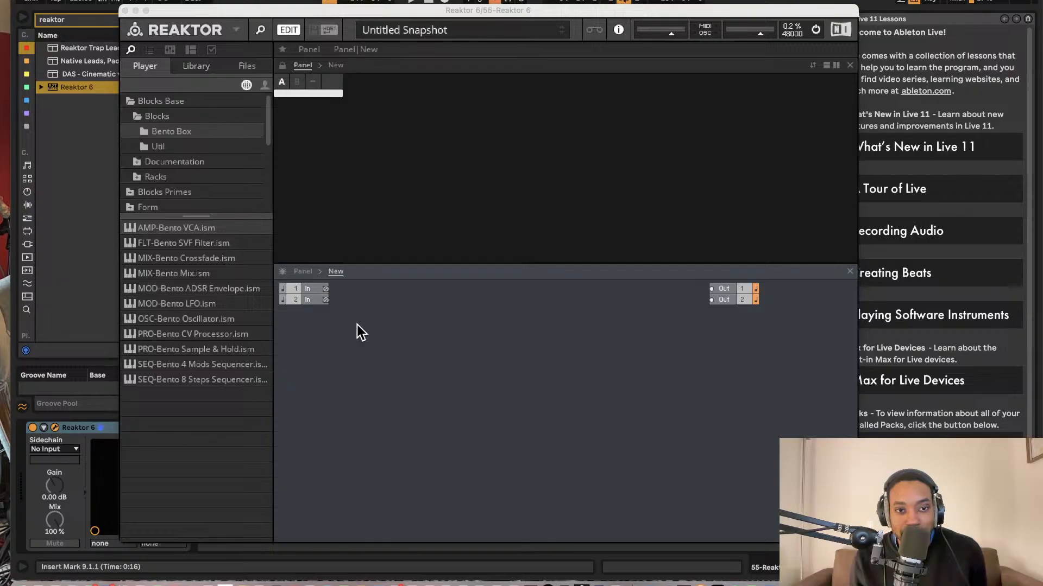
left_click(168, 144)
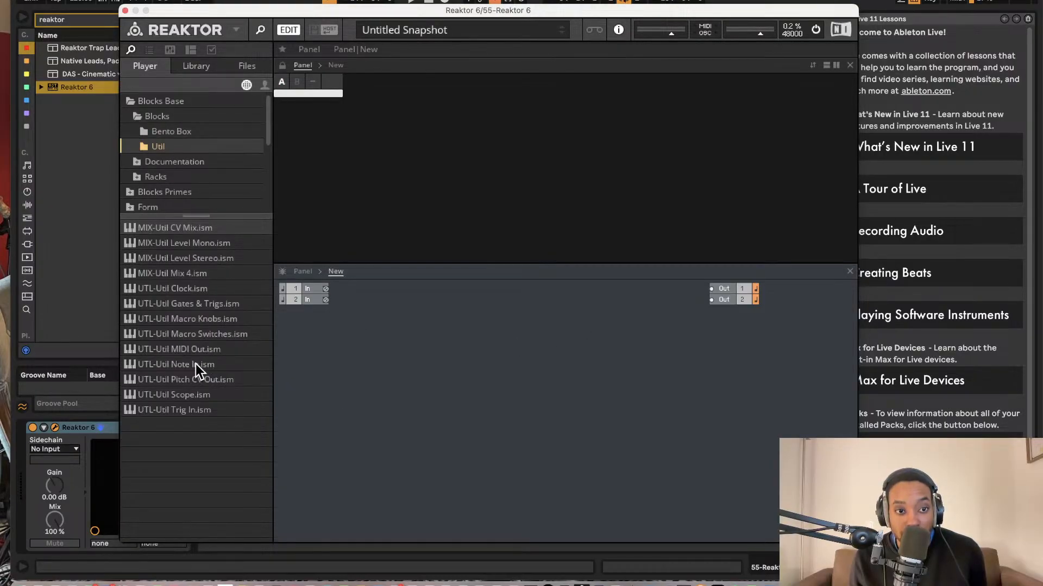
left_click_drag(200, 365, 340, 374)
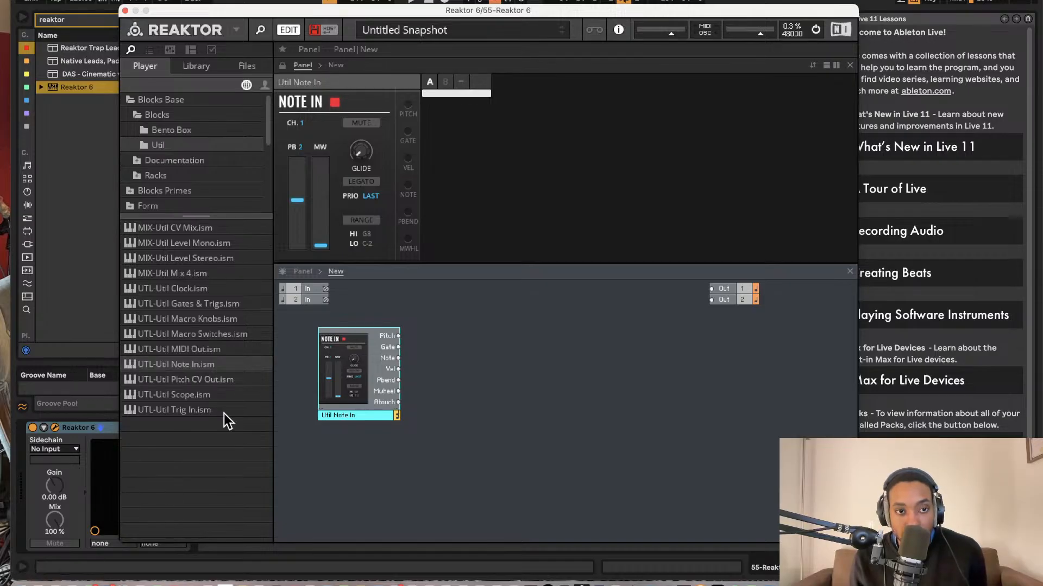
Add an OSC-Bento Oscillator from the Bento Box blocks beside Note In and duplicate it.
left_click(163, 130)
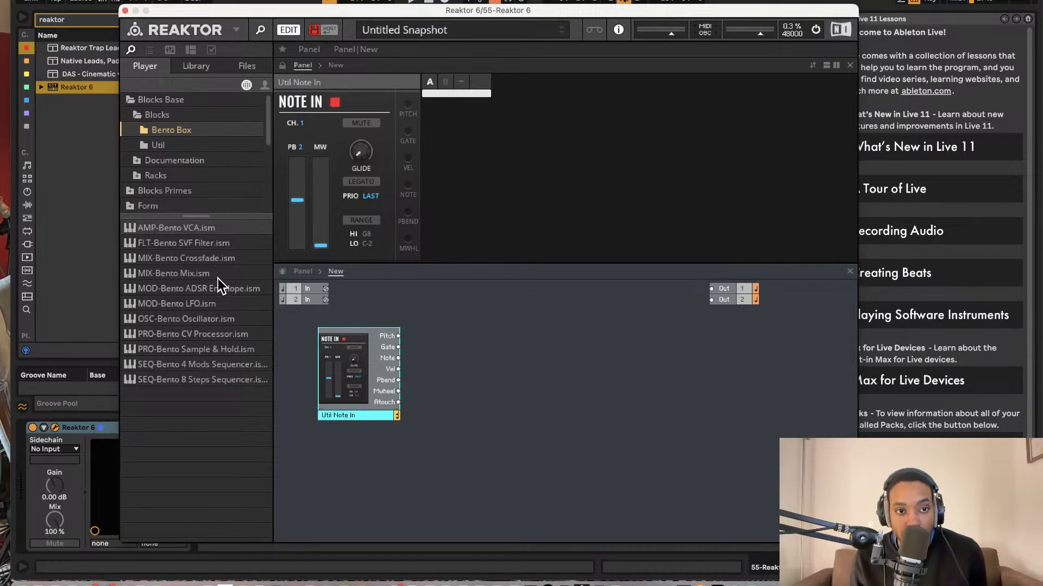
left_click_drag(220, 321, 407, 346)
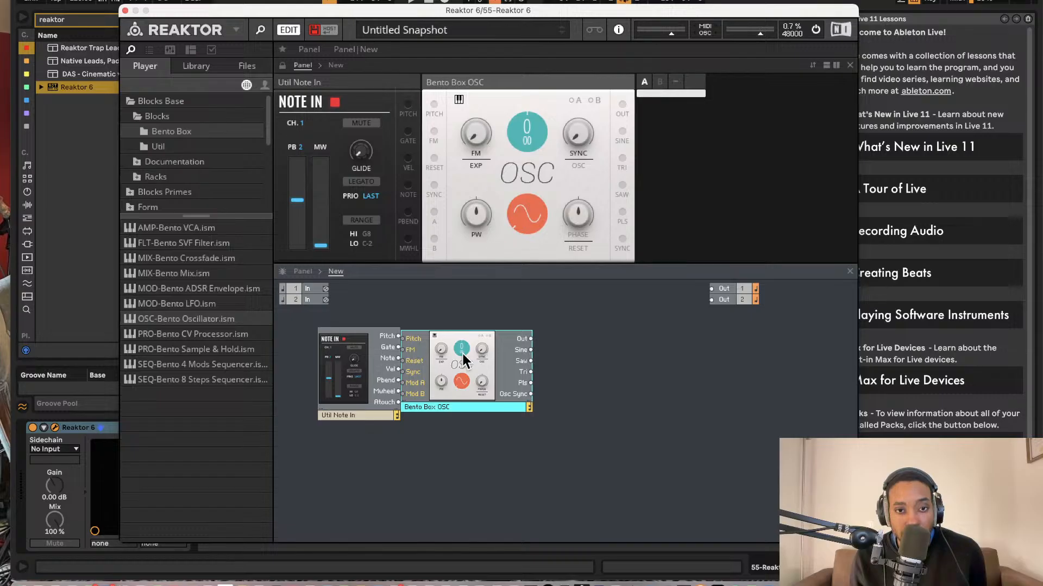
left_click(170, 317)
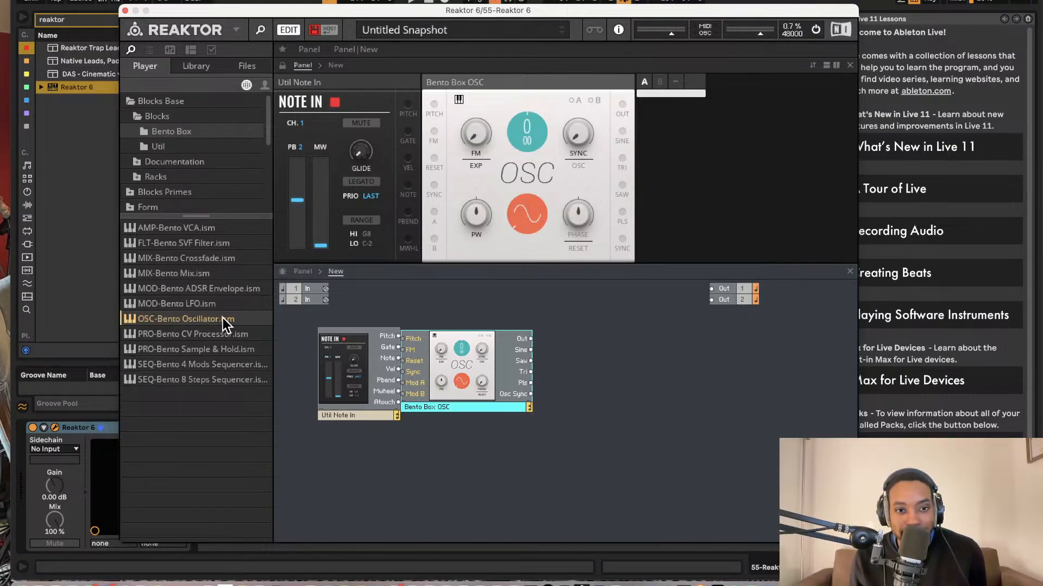
right_click(445, 356)
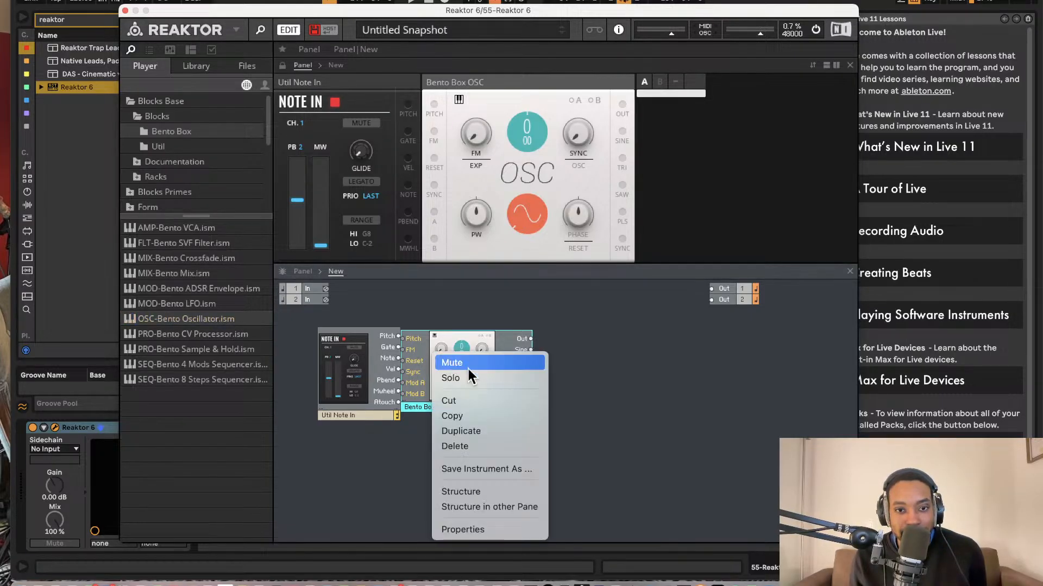
left_click(481, 432)
left_click(478, 474)
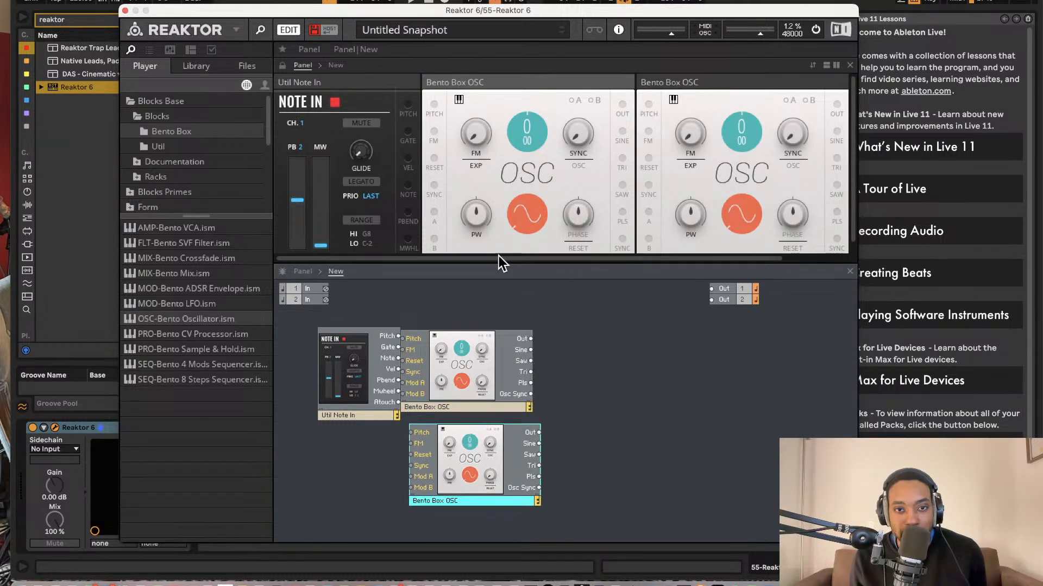
Give the two Bento oscillators sawtooth and triangle waveforms, and space their blocks apart beside Note In.
left_click(524, 213)
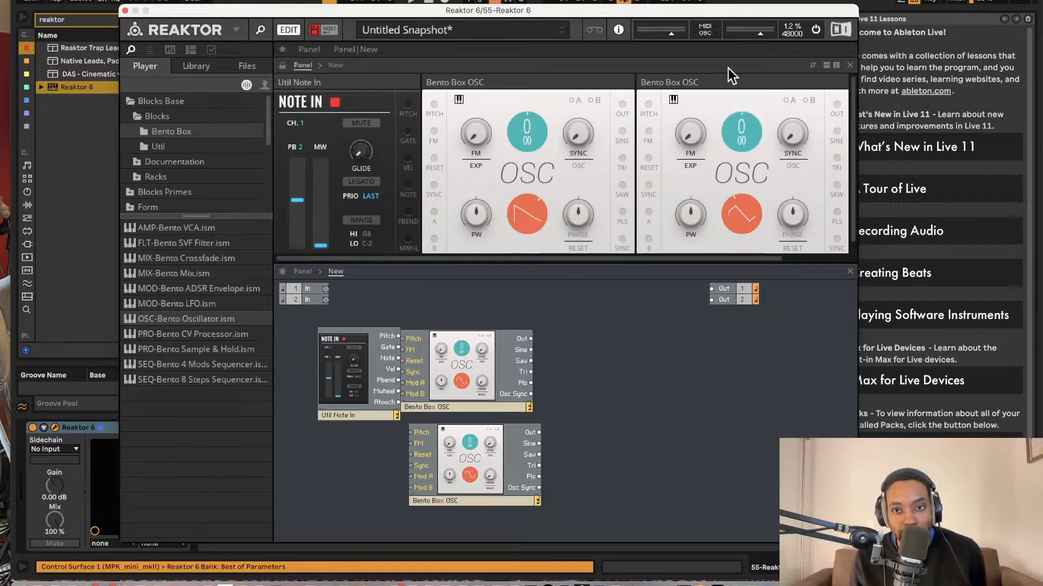
left_click_drag(485, 434, 482, 426)
left_click_drag(461, 381, 476, 378)
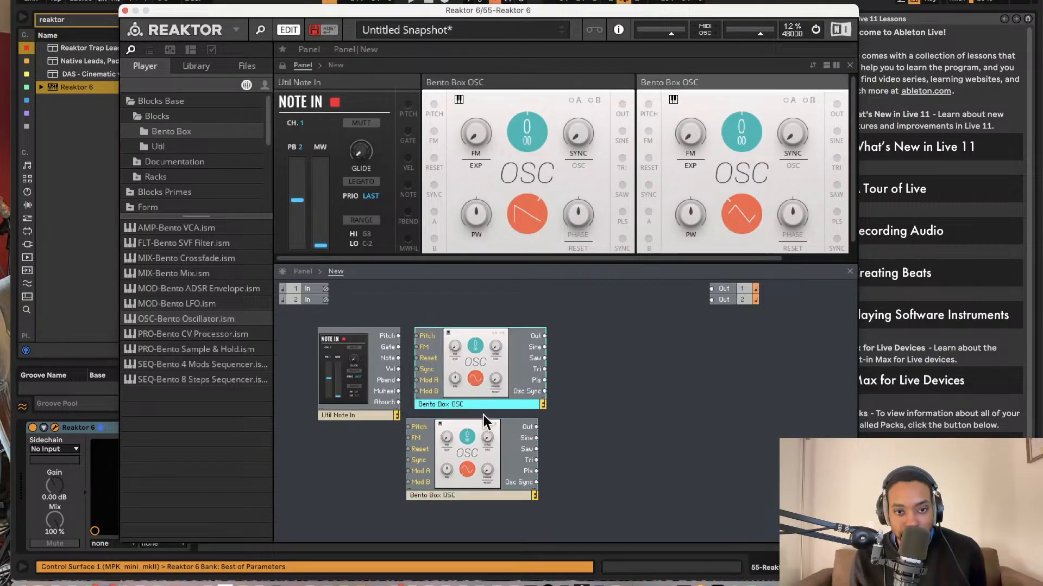
left_click_drag(483, 446, 497, 445)
Swap the panel and structure panes and rename the upper oscillator block Bento Box OSC 1.
left_click(468, 408)
double_click(468, 409)
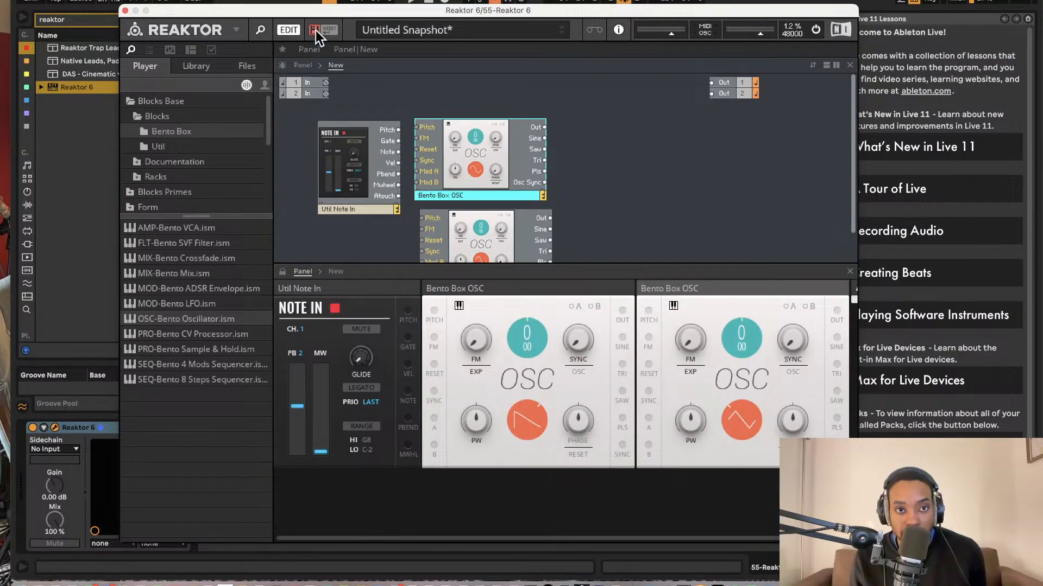
left_click(471, 194)
double_click(472, 194)
left_click(470, 194)
type("1")
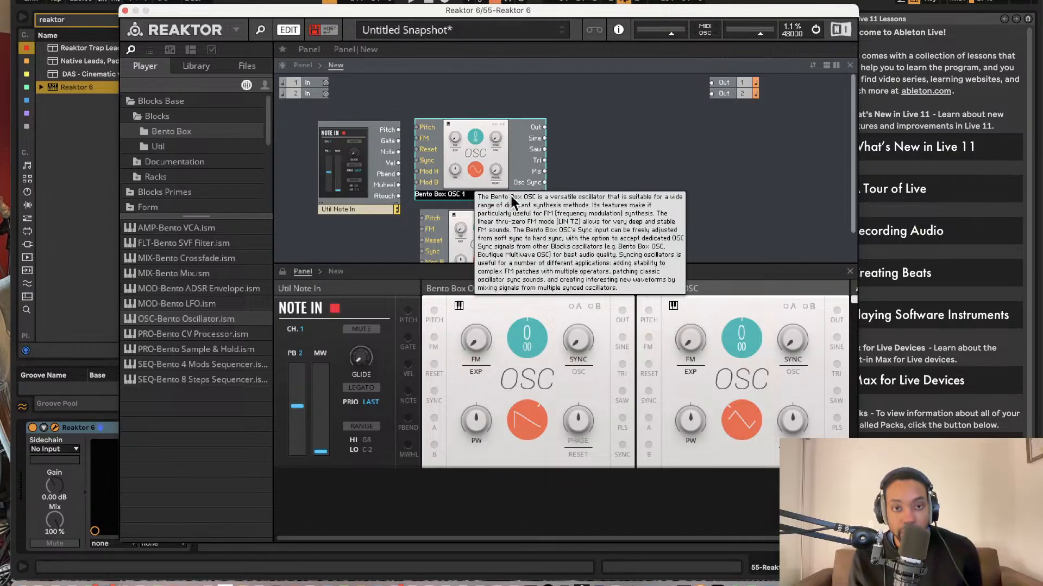
left_click(612, 156)
Rename the lower oscillator block Bento Box OSC 2.
scroll(520, 222, "down", 1)
left_click(474, 251)
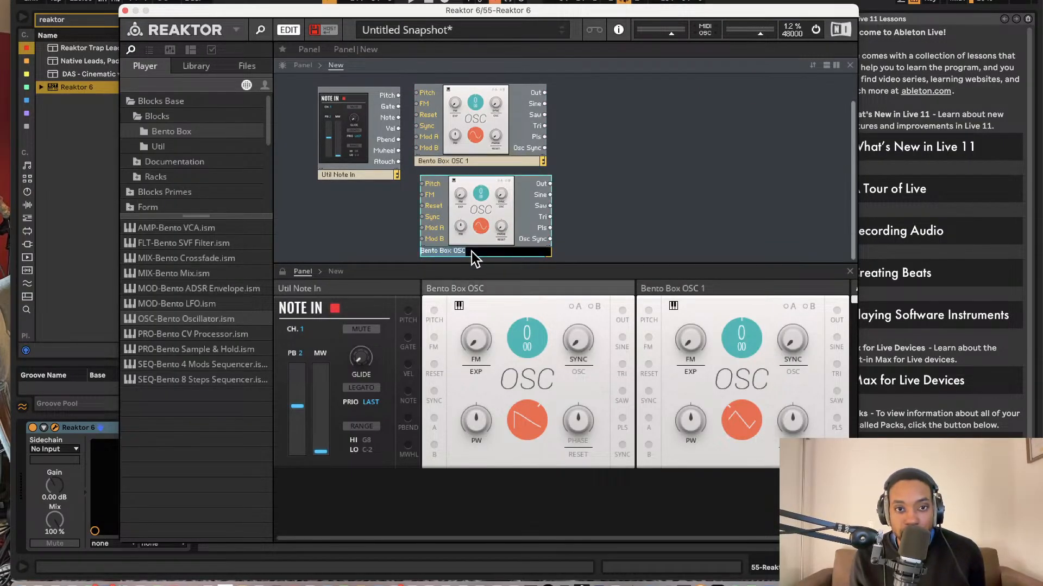
double_click(474, 251)
type("2")
left_click(684, 152)
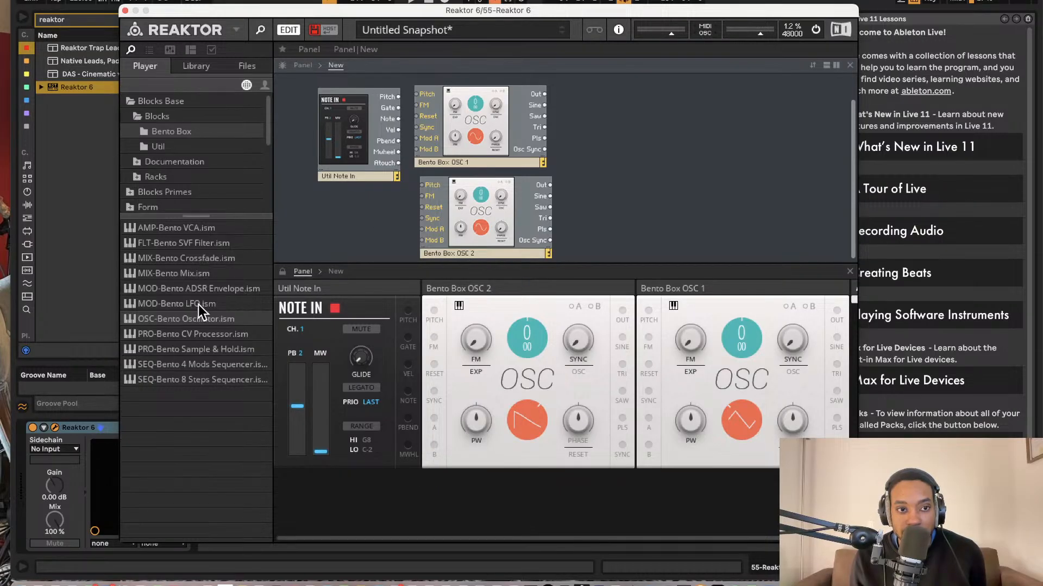
Add Bento ADSR Envelope and Bento Mix blocks, wiring the OSC 1 and OSC 2 outputs to Mix In 1 and In 2.
left_click_drag(196, 289, 599, 149)
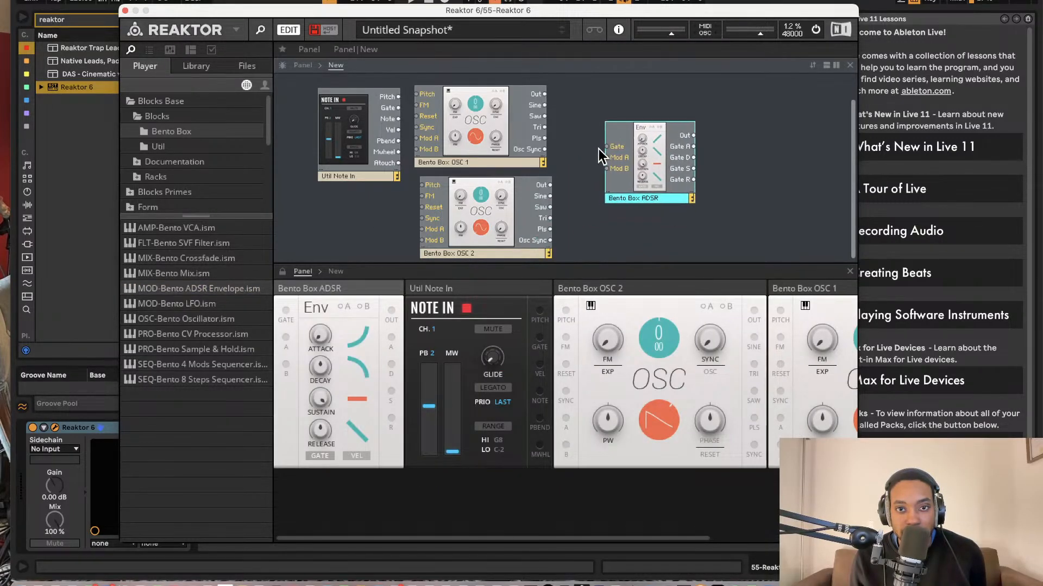
left_click_drag(543, 93, 586, 168)
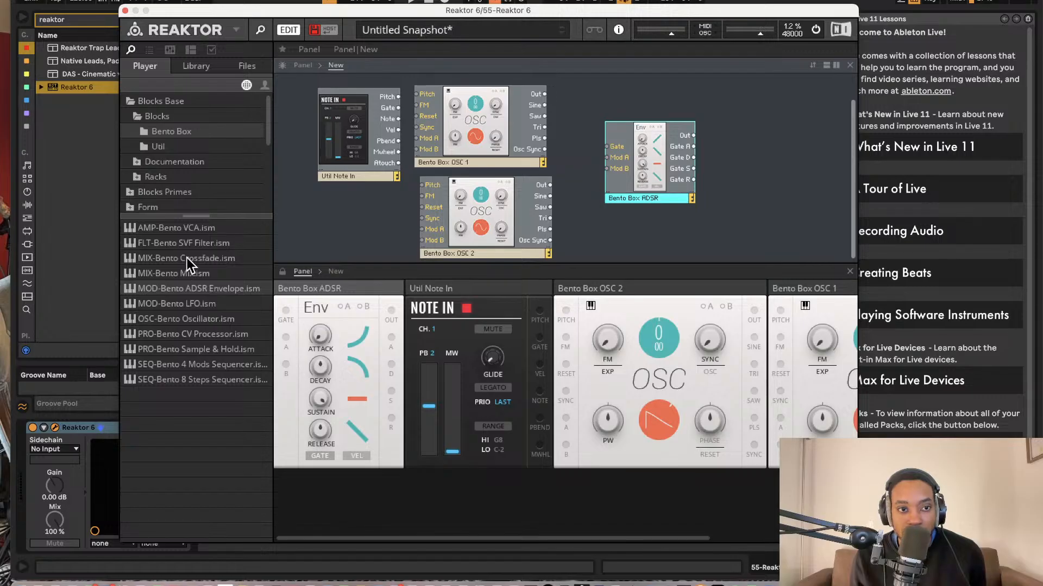
left_click(239, 273)
left_click_drag(213, 273, 550, 185)
left_click_drag(651, 187, 732, 219)
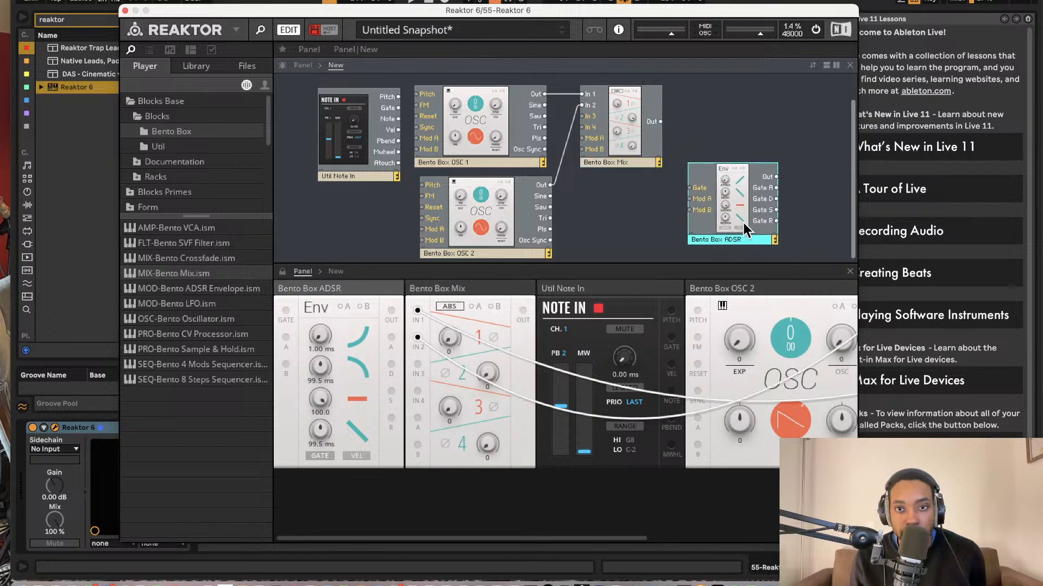
Wire the Mix output to the ADSR Gate input and the ADSR output to main outputs 1 and 2.
left_click_drag(688, 176, 690, 177)
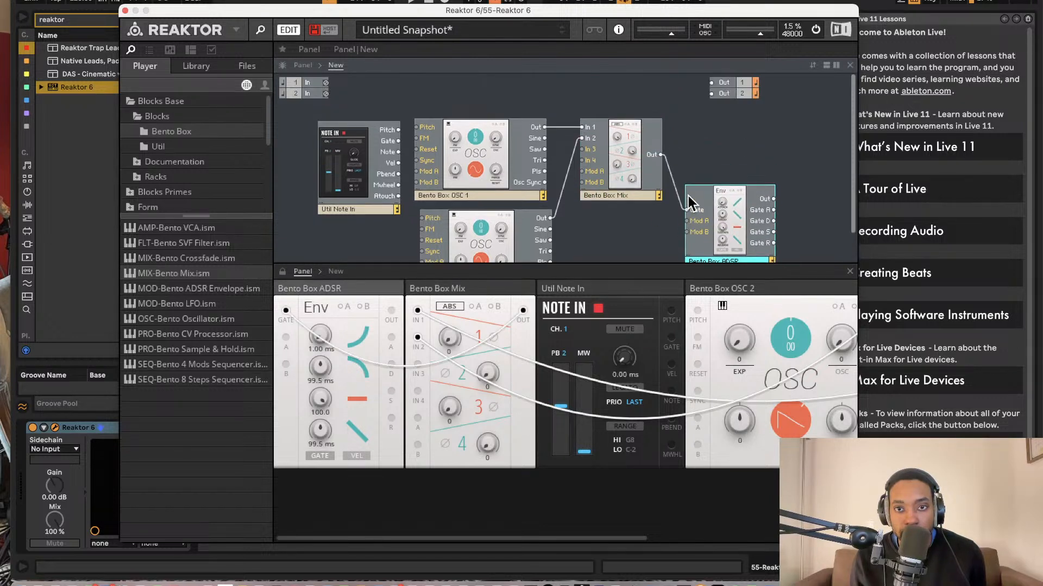
left_click_drag(774, 199, 715, 97)
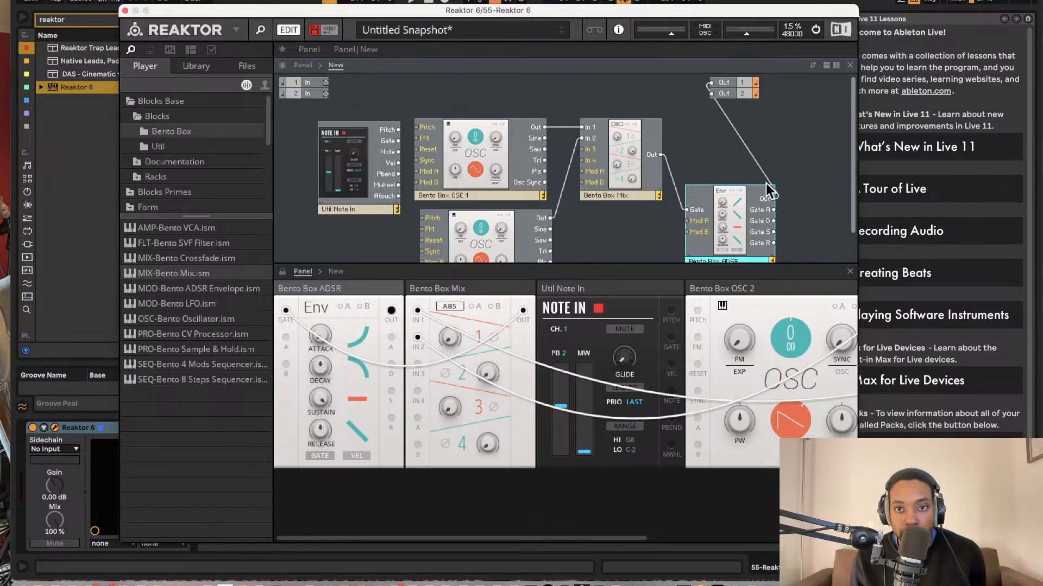
left_click_drag(774, 198, 714, 100)
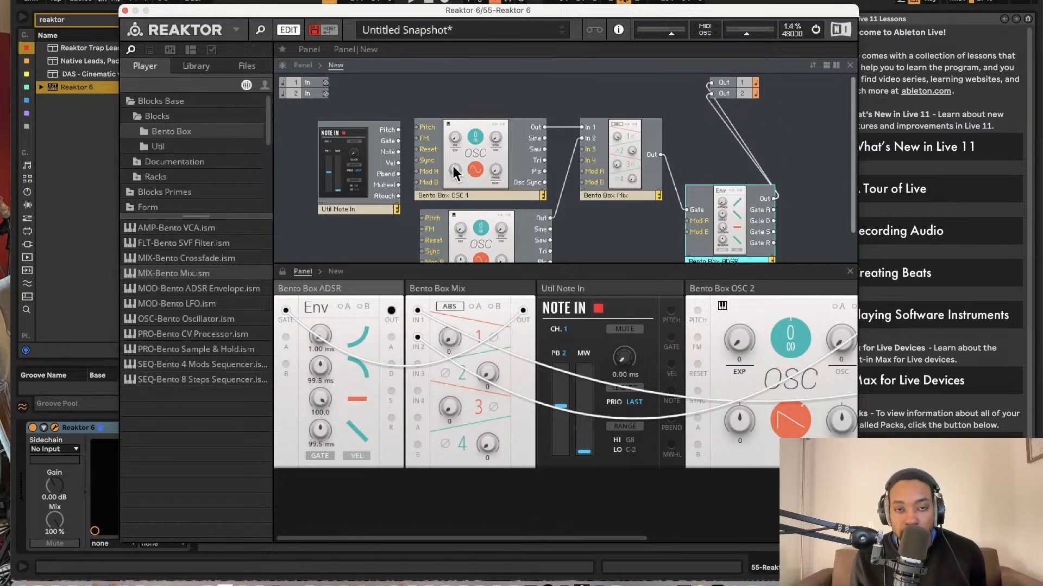
Raise the Bento Mix channel 1 level to 23.0 and turn up the channel 2 level.
left_click_drag(455, 341, 457, 306)
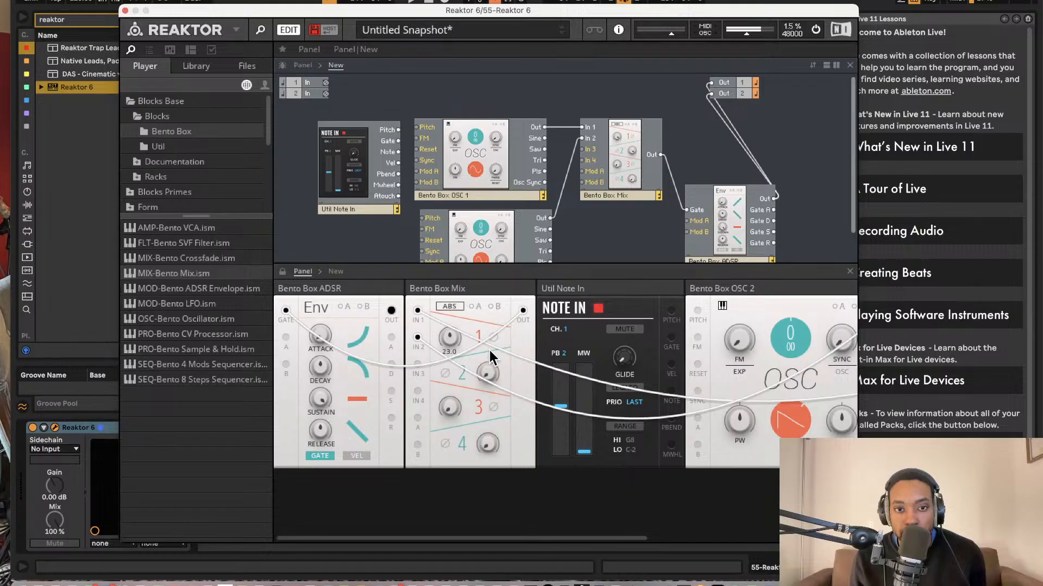
left_click_drag(488, 373, 495, 216)
scroll(456, 195, "down", 1)
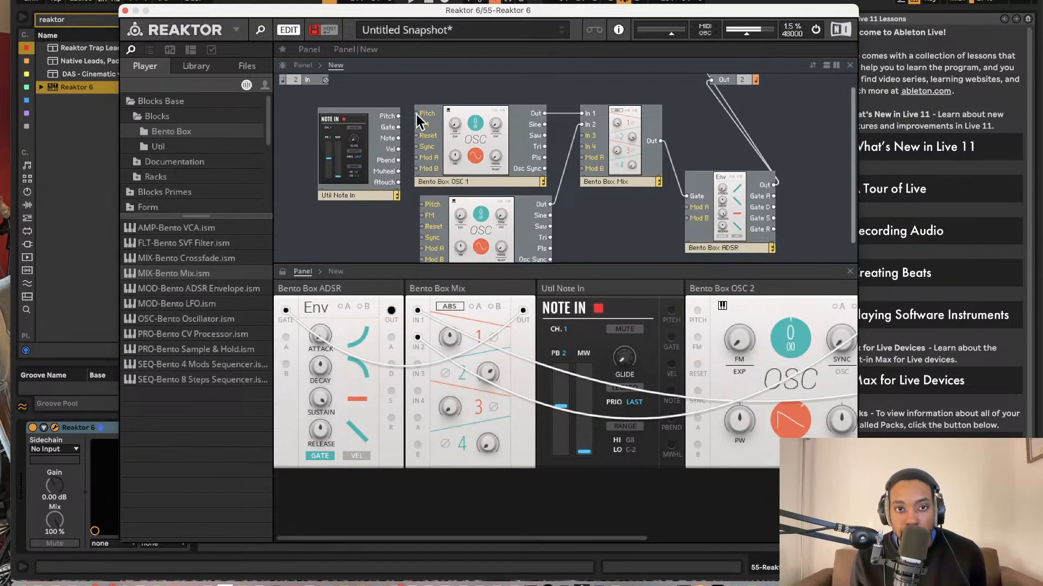
Wire the Note In Pitch output to the Pitch inputs of Bento Box OSC 1 and OSC 2.
left_click_drag(417, 113, 398, 115)
scroll(432, 180, "down", 2)
left_click_drag(423, 184, 398, 95)
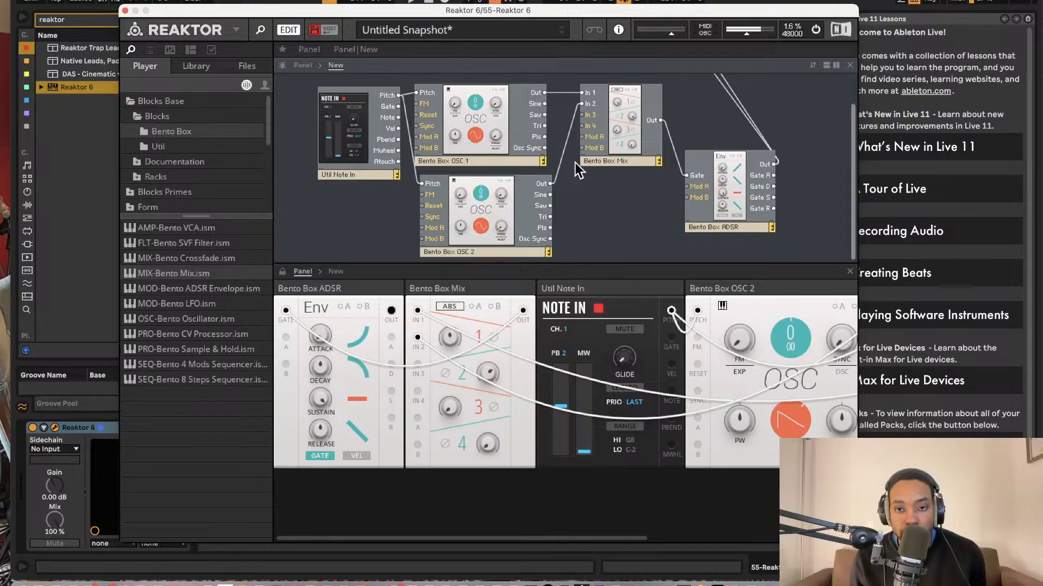
scroll(641, 185, "up", 2)
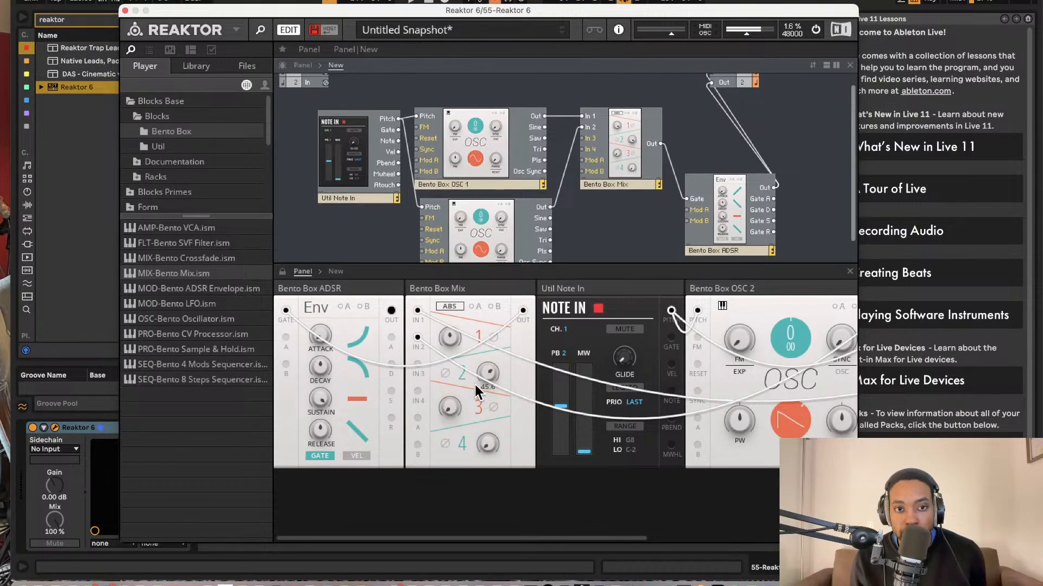
scroll(549, 200, "down", 2)
scroll(549, 201, "up", 2)
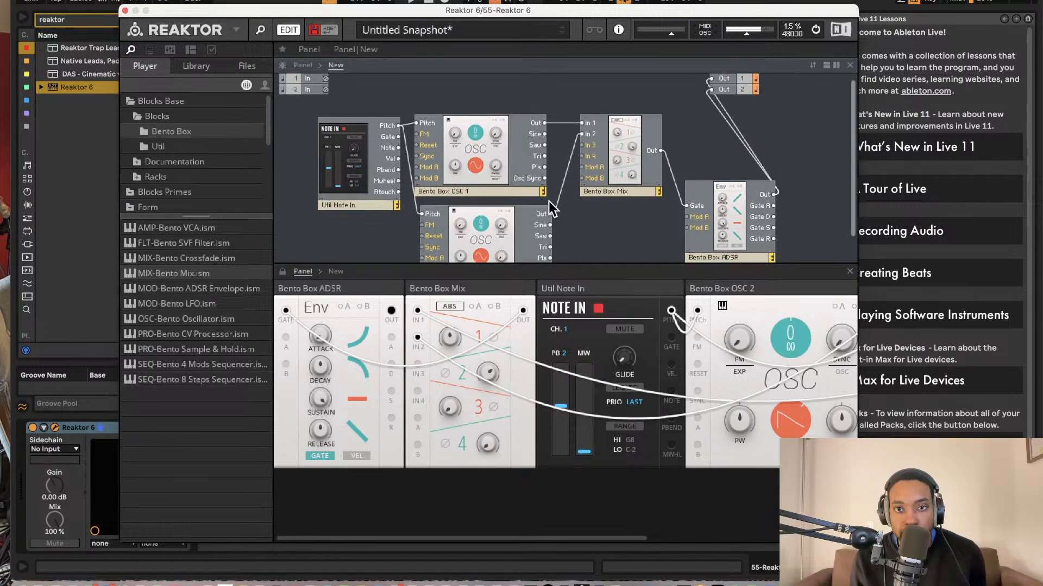
Wire the Note In Gate output to the ADSR Gate input and move the Note In panel ahead of the ADSR panel.
left_click_drag(689, 206, 398, 137)
scroll(551, 361, "right", 3)
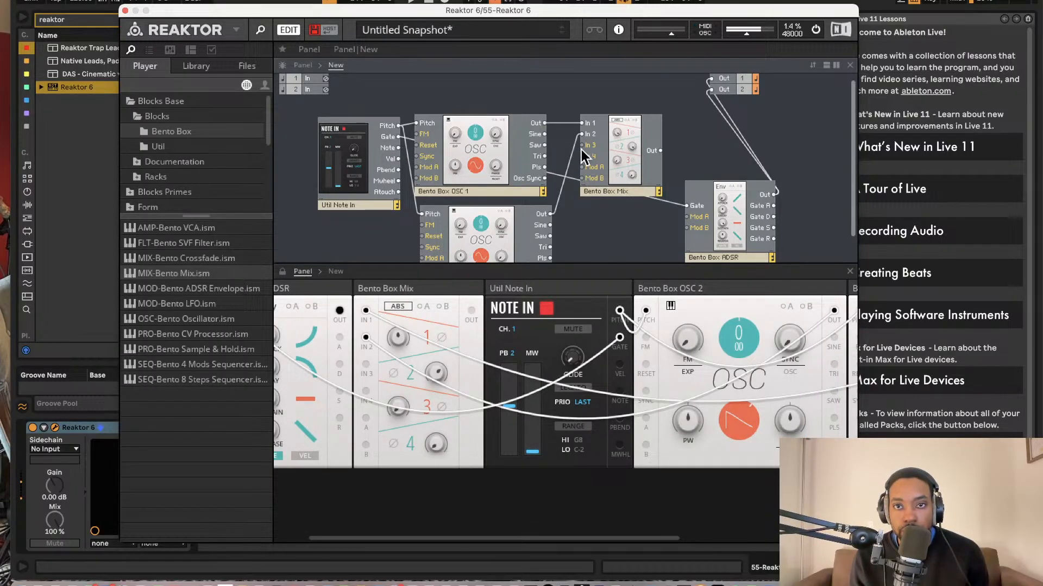
left_click_drag(543, 288, 336, 291)
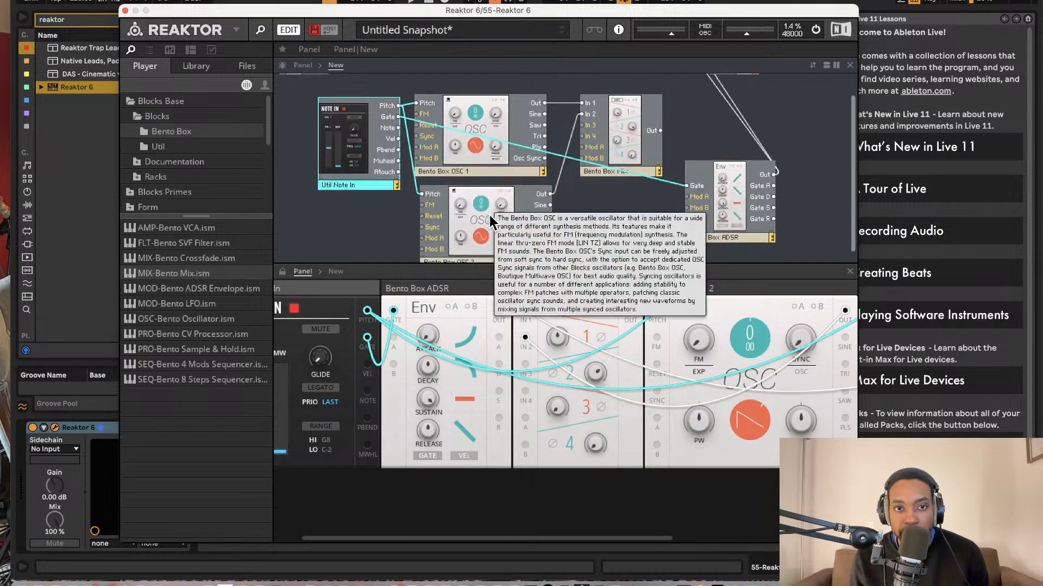
Add a Bento VCA block fed by the ADSR output at In and Mod B, and wire its output to main outputs 1 and 2.
scroll(490, 215, "down", 2)
scroll(581, 139, "up", 3)
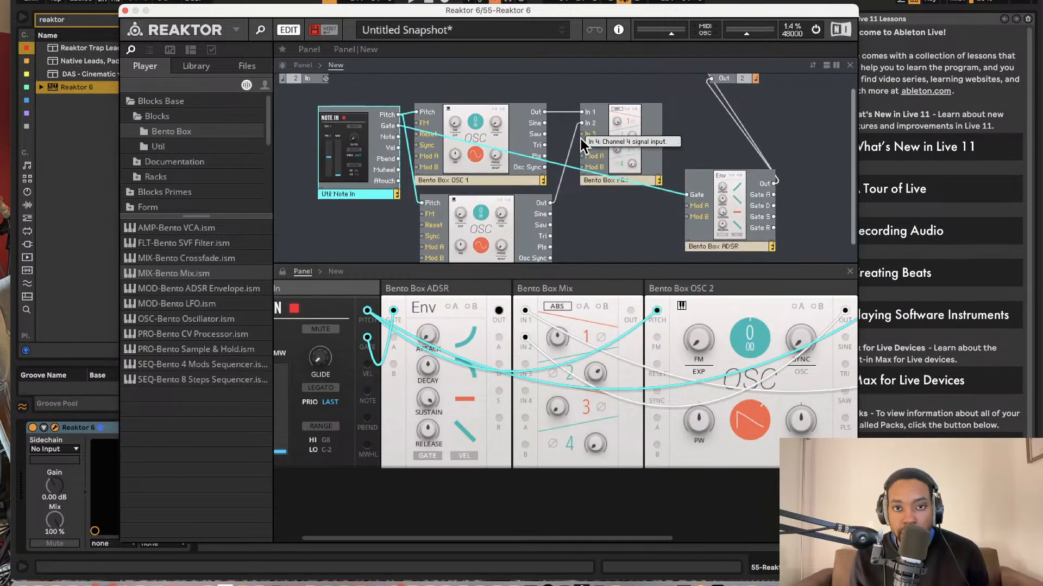
scroll(581, 139, "down", 1)
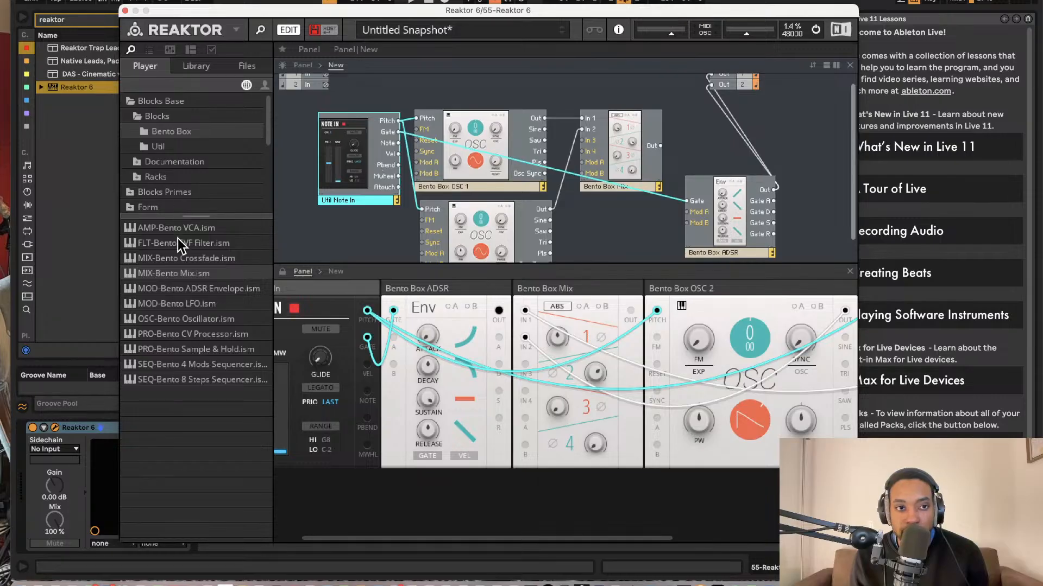
left_click_drag(179, 228, 782, 226)
scroll(744, 196, "up", 1)
scroll(743, 195, "right", 1)
left_click_drag(810, 195, 698, 88)
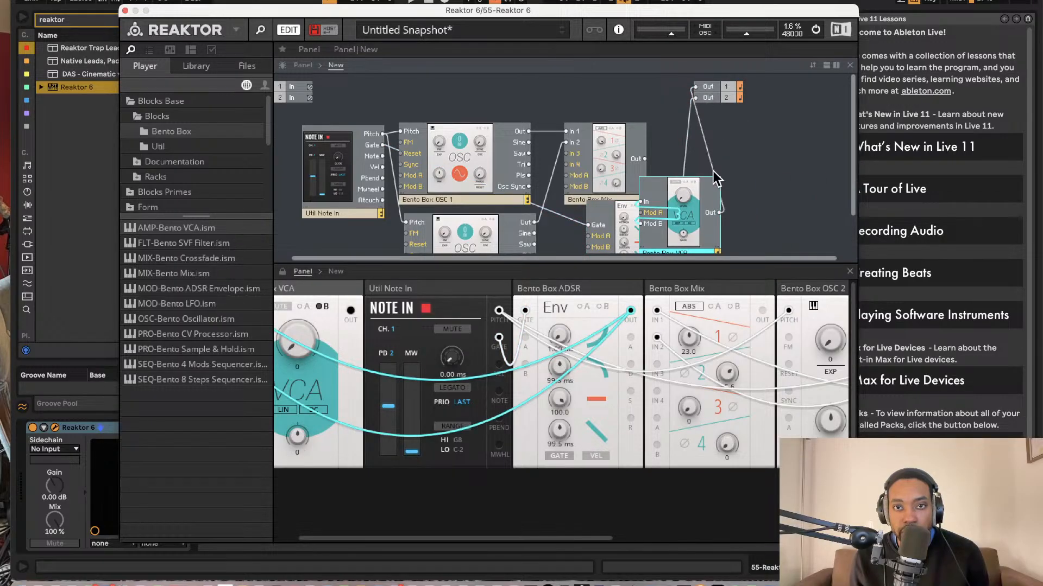
left_click_drag(718, 211, 698, 99)
Move the VCA and ADSR blocks clear of the mixer and wire the Mix output to the VCA In.
left_click_drag(679, 186, 741, 156)
scroll(697, 195, "down", 1)
scroll(698, 203, "down", 2)
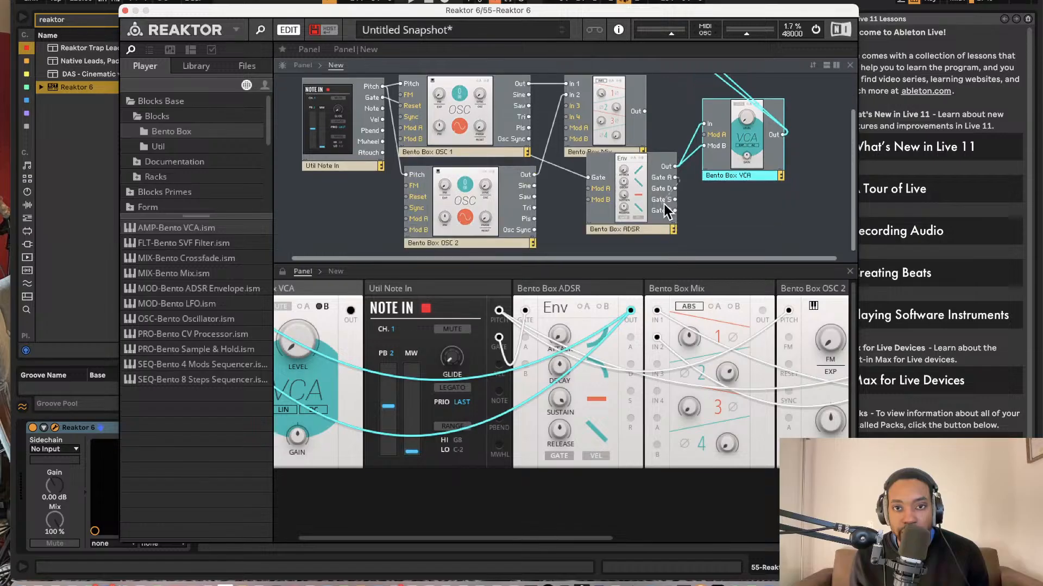
mouse_move(651, 211)
left_mouse_down()
mouse_move(660, 232)
mouse_move(666, 205)
left_mouse_up()
left_click_drag(706, 125, 644, 111)
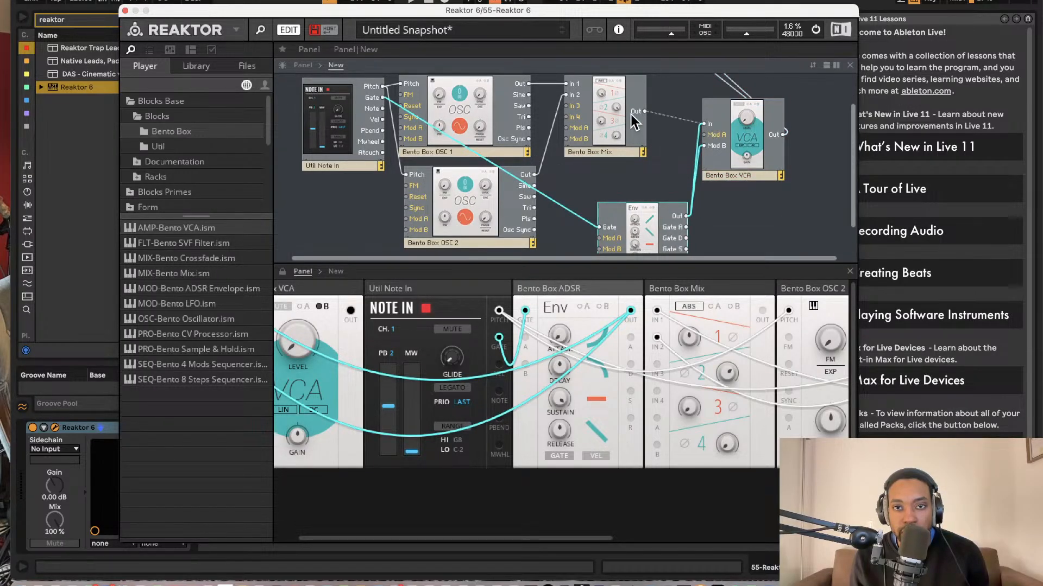
left_click(679, 183)
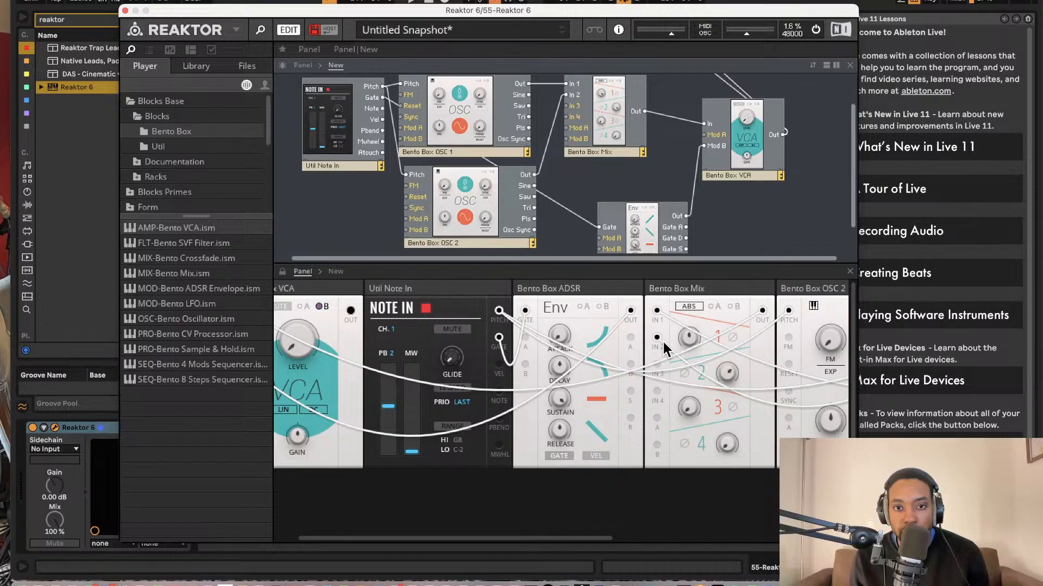
Examine the patch wiring and the VCA, Note In, ADSR and Mix panels.
scroll(663, 344, "right", 2)
scroll(721, 204, "down", 2)
scroll(577, 337, "right", 2)
scroll(388, 289, "left", 2)
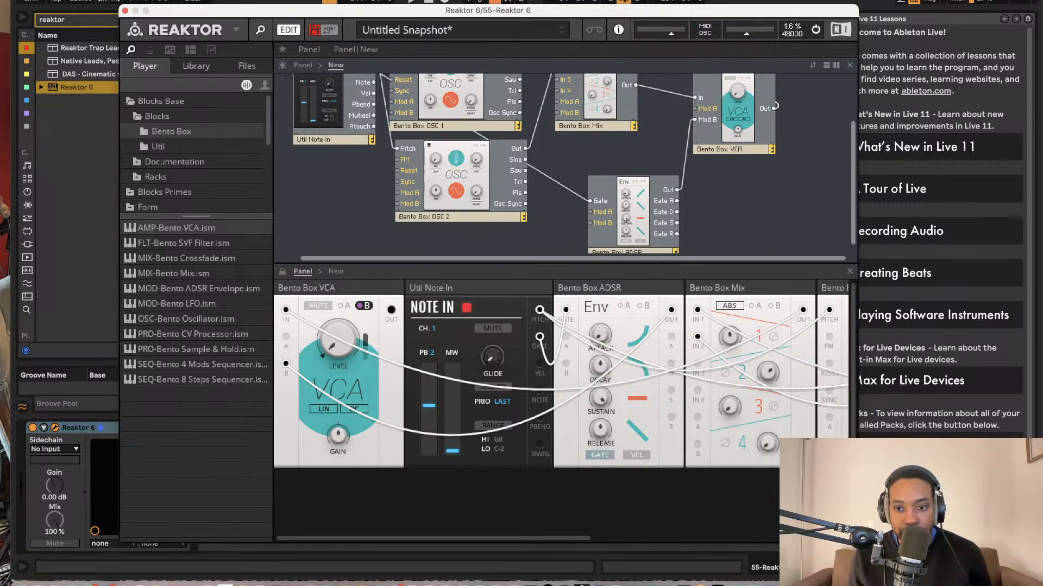
scroll(552, 106, "up", 2)
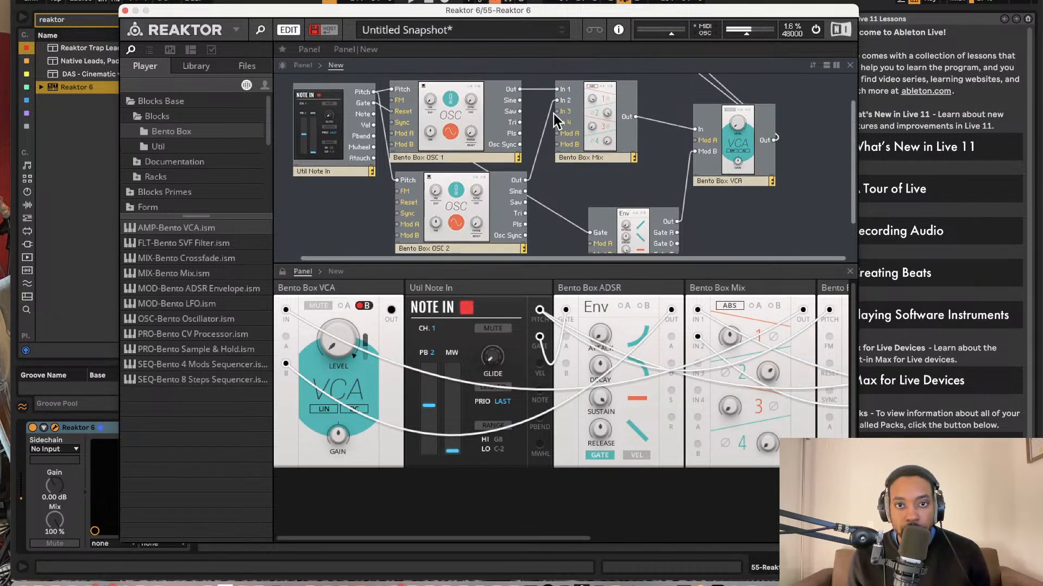
scroll(726, 336, "right", 2)
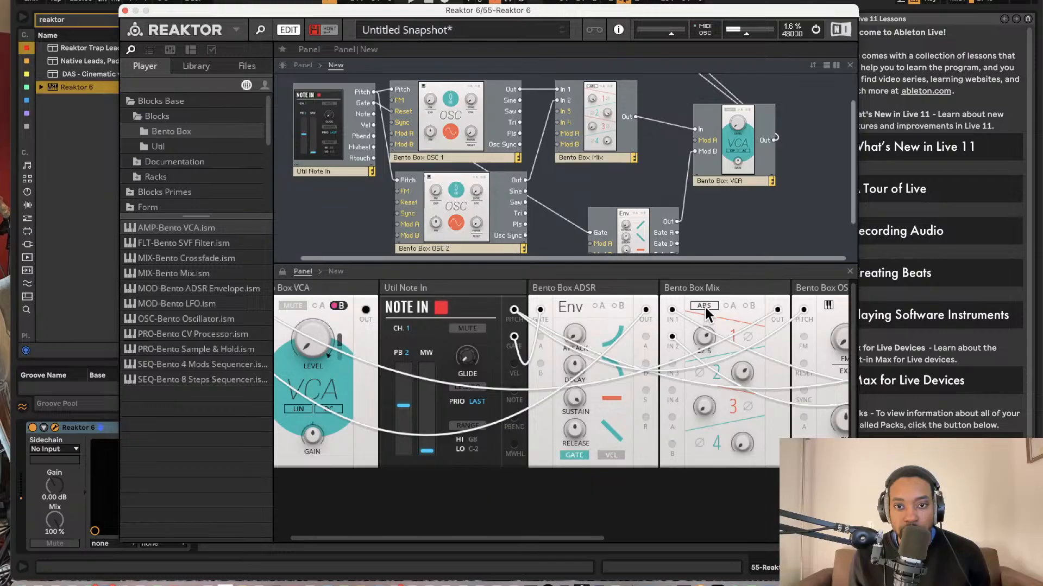
scroll(517, 197, "up", 3)
scroll(517, 197, "left", 2)
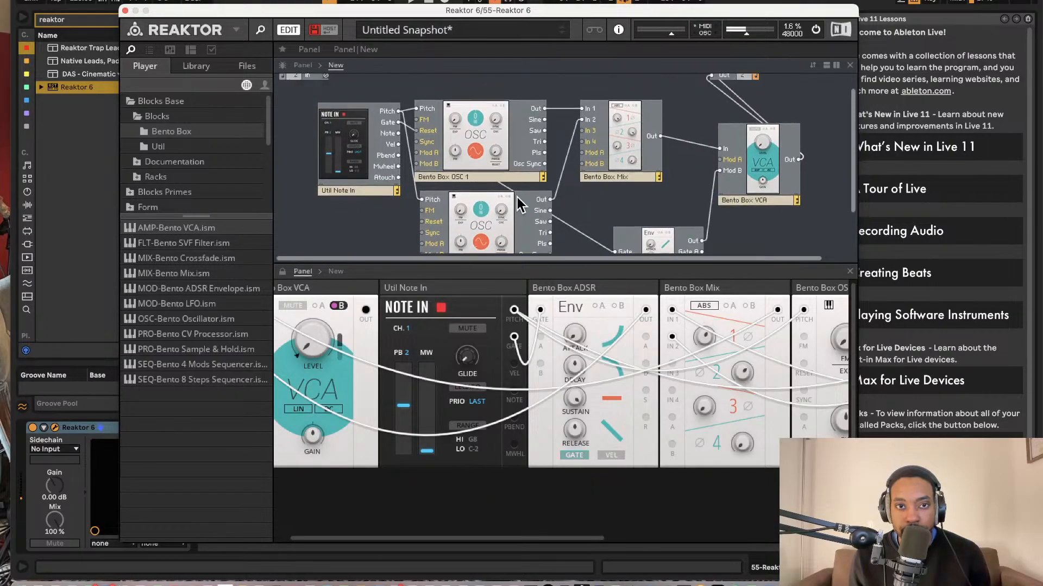
mouse_move(502, 178)
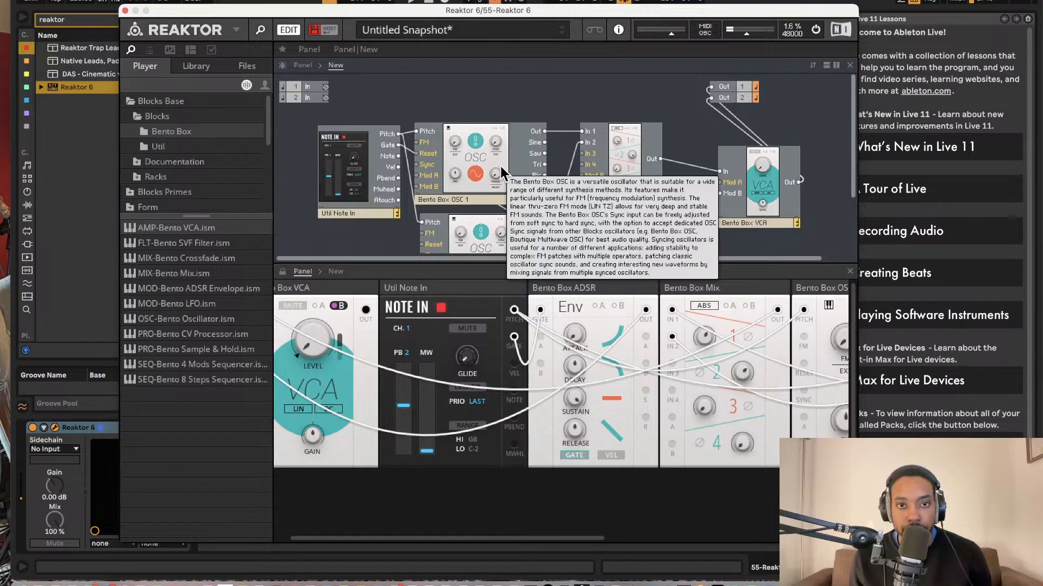
Browse the block library to the Rounds folder under Blocks Primes.
left_click(158, 147)
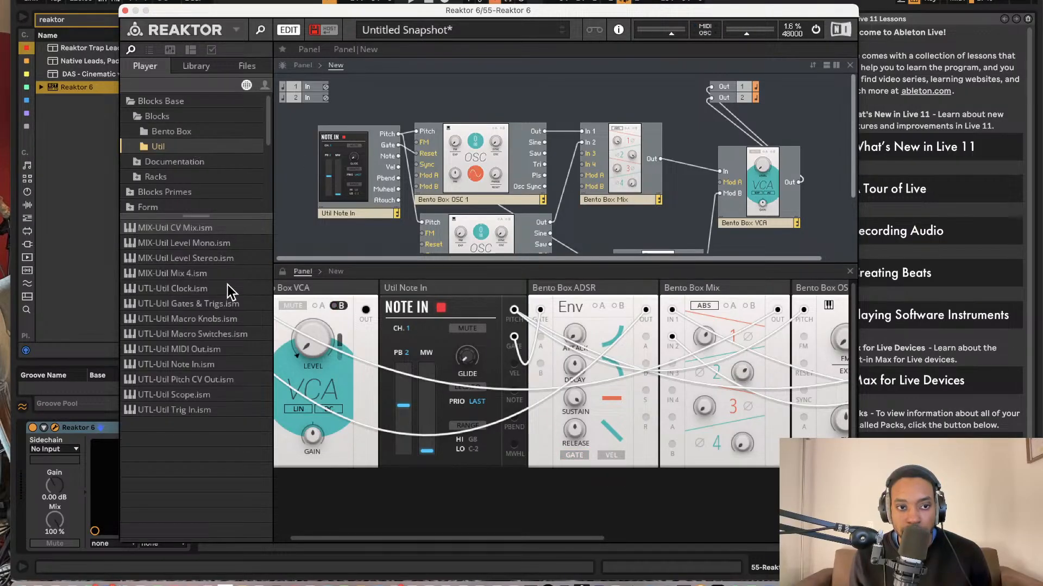
key("Up")
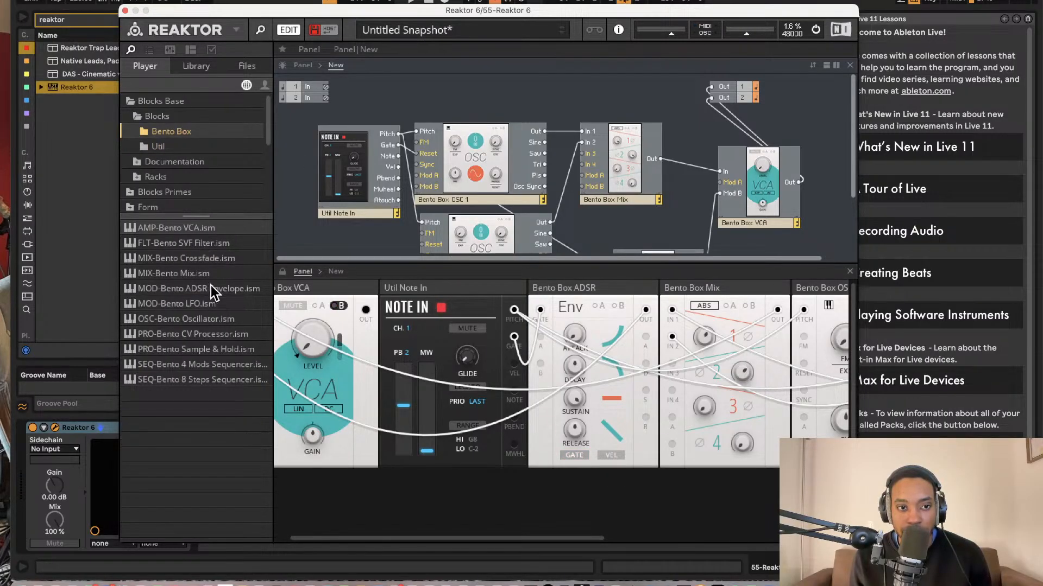
scroll(188, 146, "down", 3)
left_click(146, 140)
left_click(134, 156)
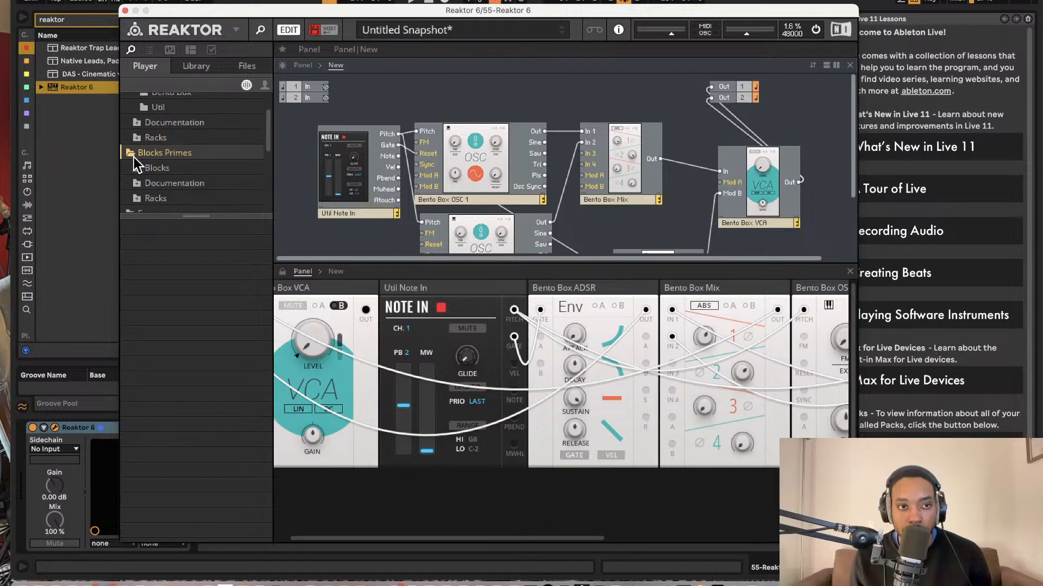
scroll(138, 161, "down", 2)
left_click(140, 144)
left_click(140, 132)
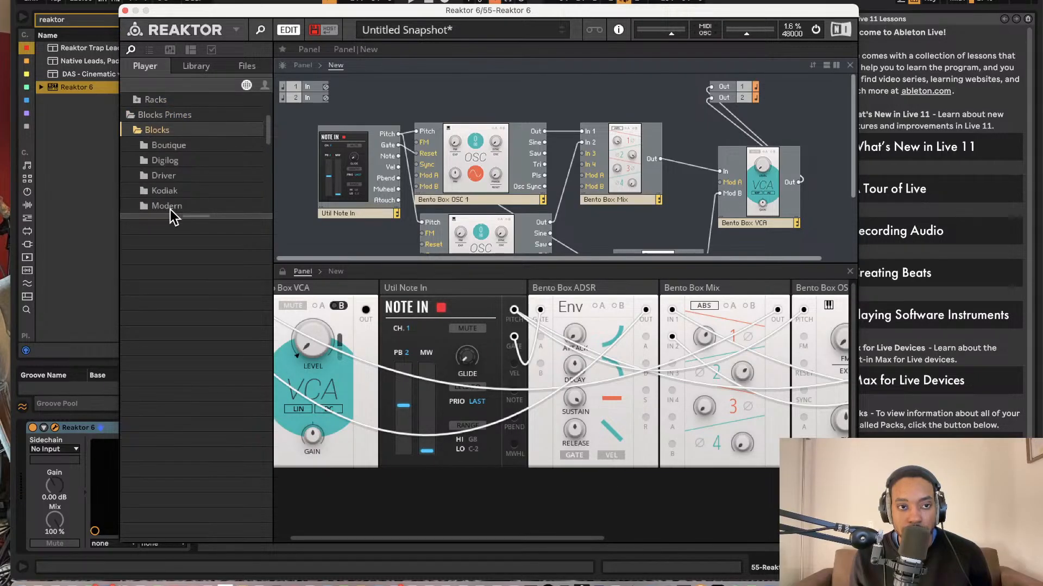
scroll(171, 209, "down", 3)
left_click(167, 172)
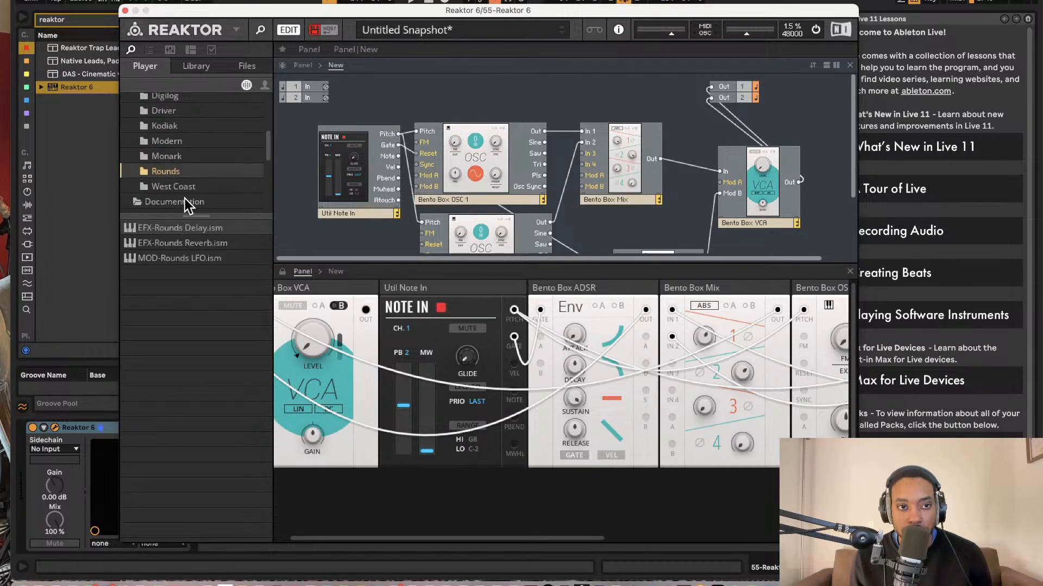
Add a Rounds Reverb block and wire it in stereo between the VCA output and main outputs 1 and 2.
scroll(185, 205, "down", 1)
left_click_drag(184, 243, 767, 177)
scroll(804, 179, "right", 2)
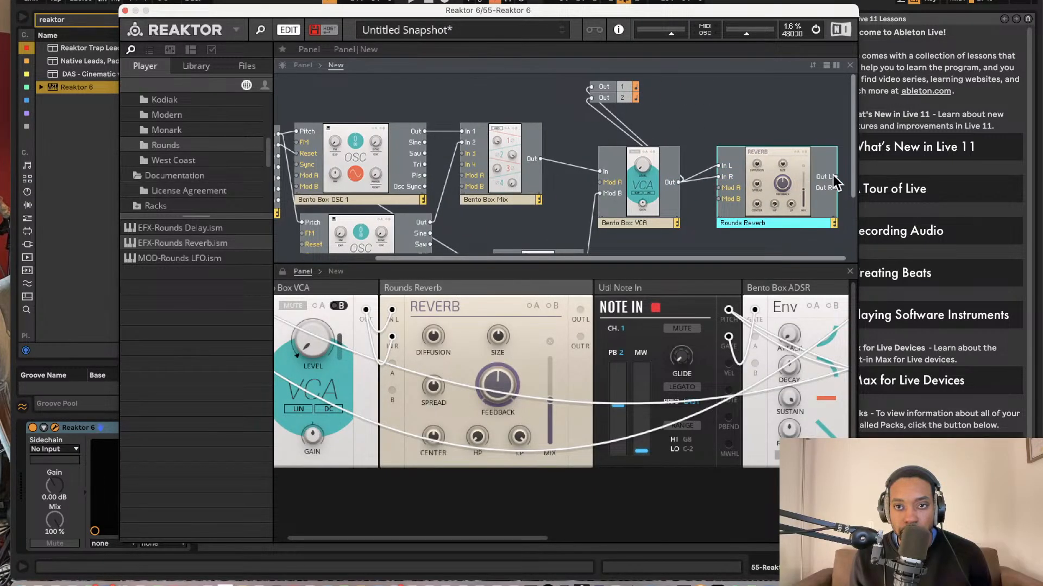
left_click_drag(833, 176, 592, 87)
left_click_drag(826, 187, 841, 131)
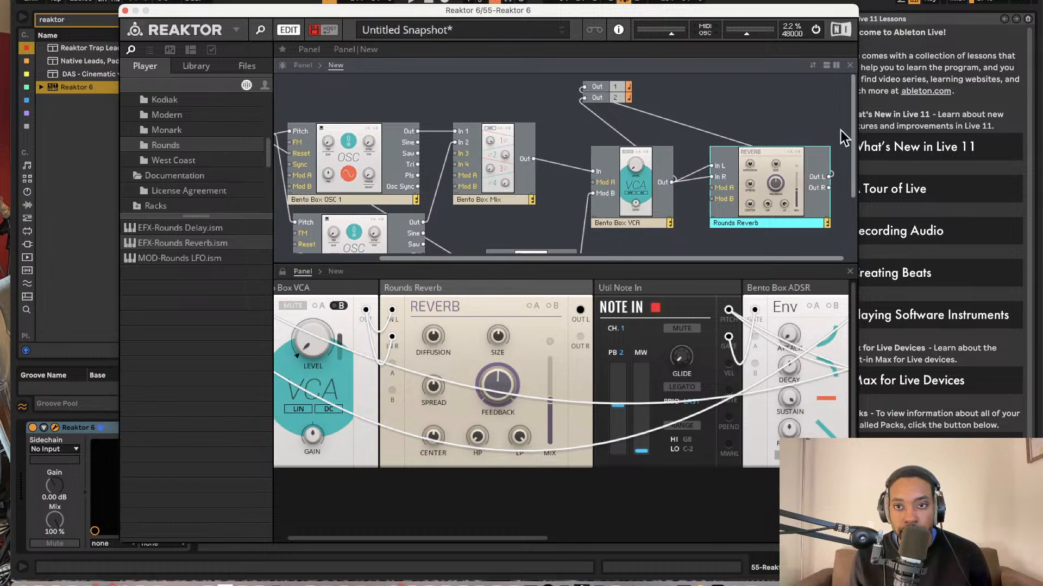
mouse_move(603, 88)
left_mouse_down()
mouse_move(588, 88)
mouse_move(614, 85)
left_mouse_up()
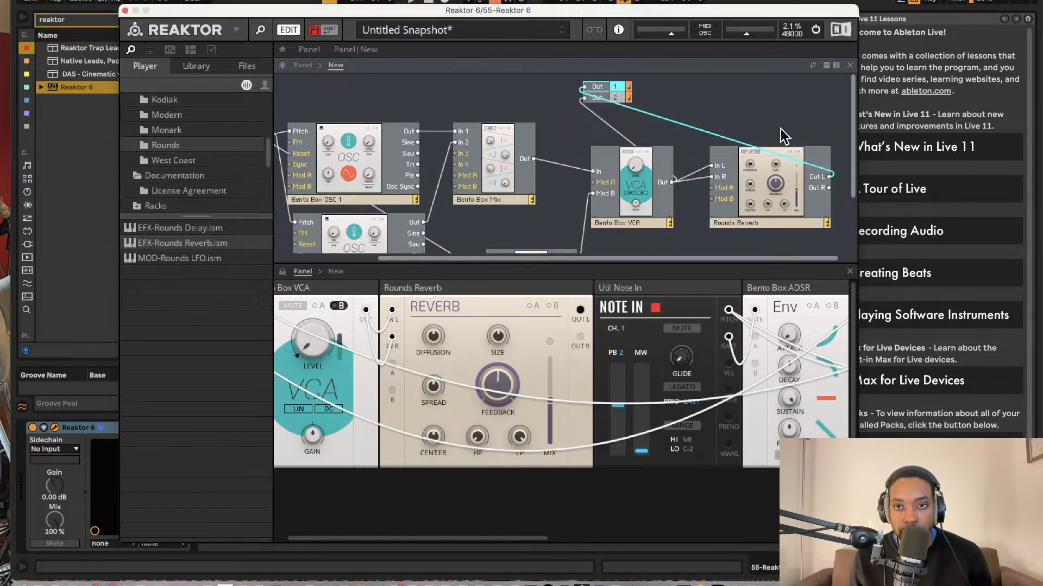
left_click_drag(829, 188, 575, 98)
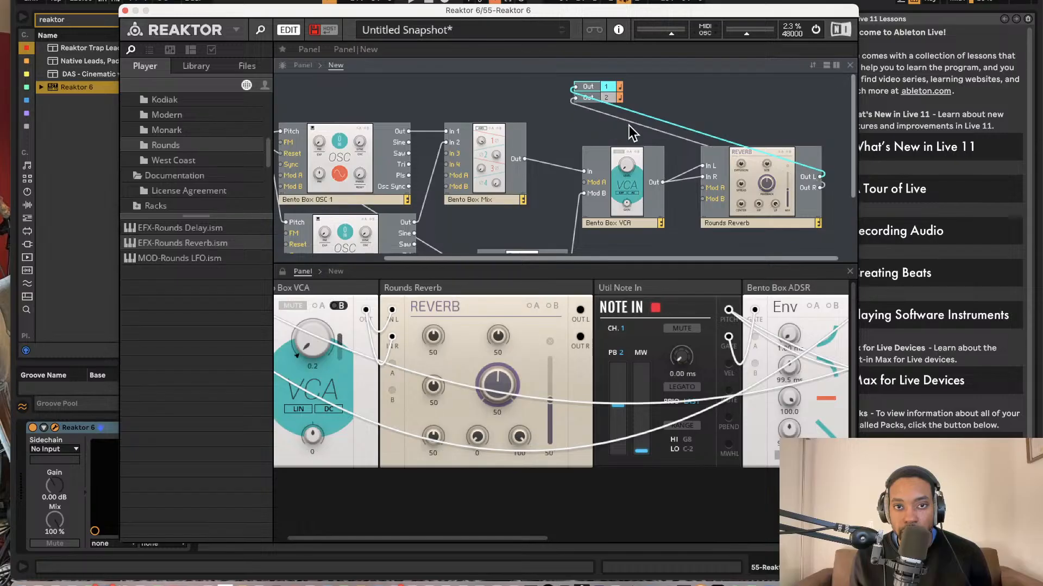
Lower the reverb Feedback, raise the ADSR Attack, and reduce the envelope's Decay and Sustain.
left_click_drag(485, 388, 484, 409)
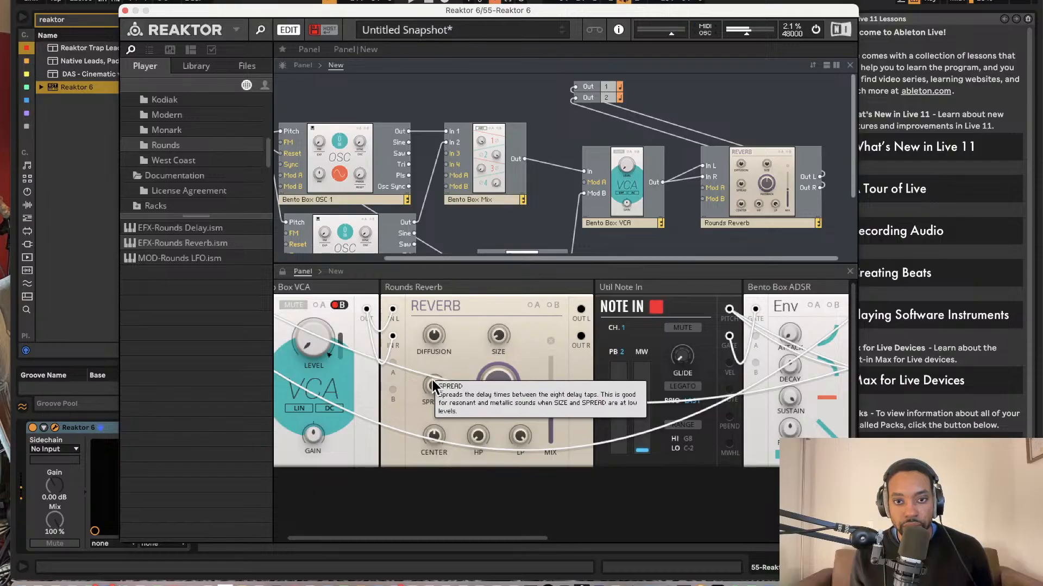
left_click_drag(794, 345, 790, 324)
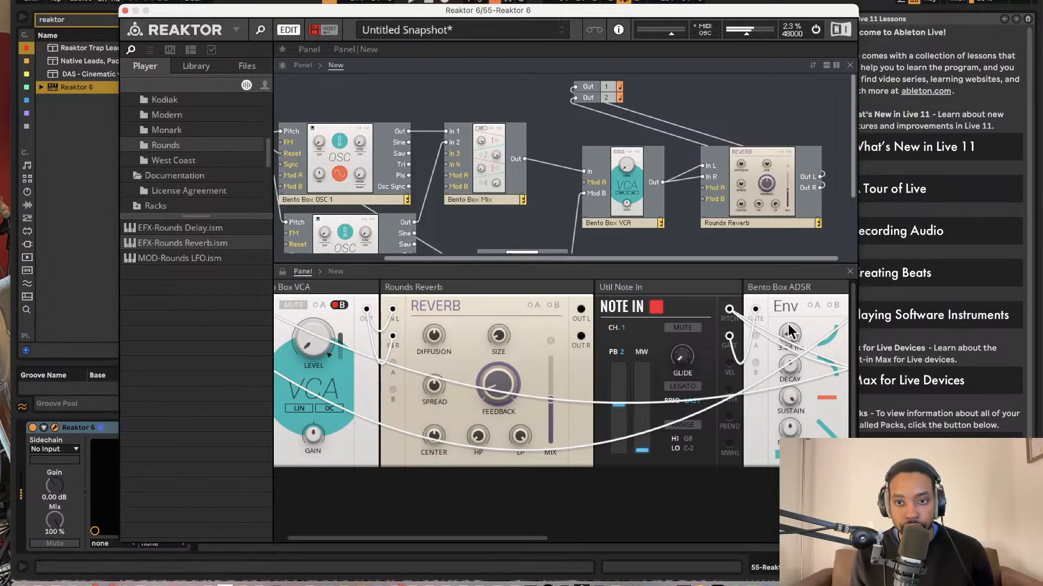
left_click_drag(796, 367, 790, 386)
left_click_drag(784, 400, 787, 441)
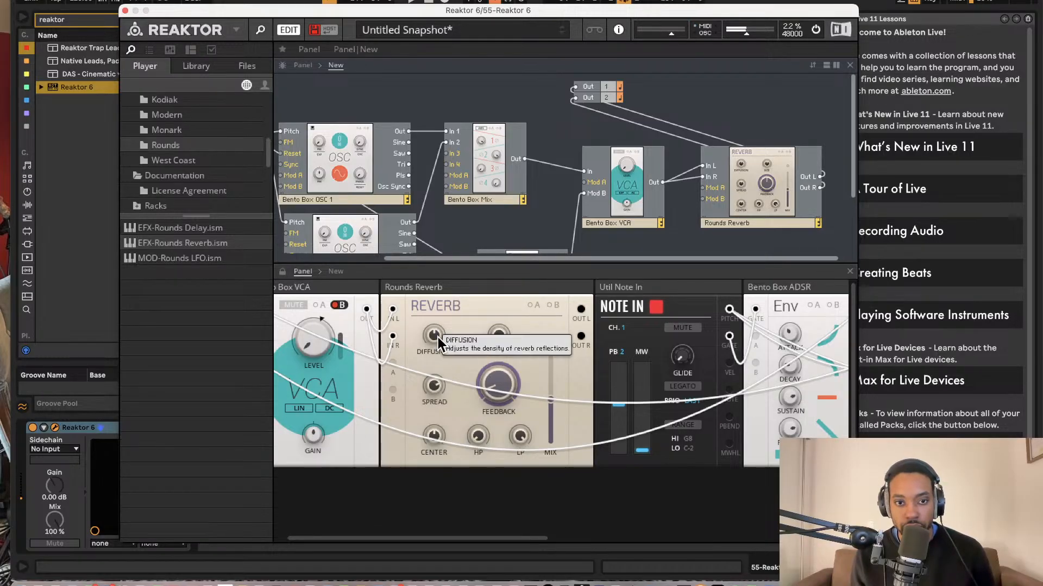
Set the reverb Spread to 50 and HP to 82, and lower the ADSR Decay.
left_click_drag(432, 378, 431, 446)
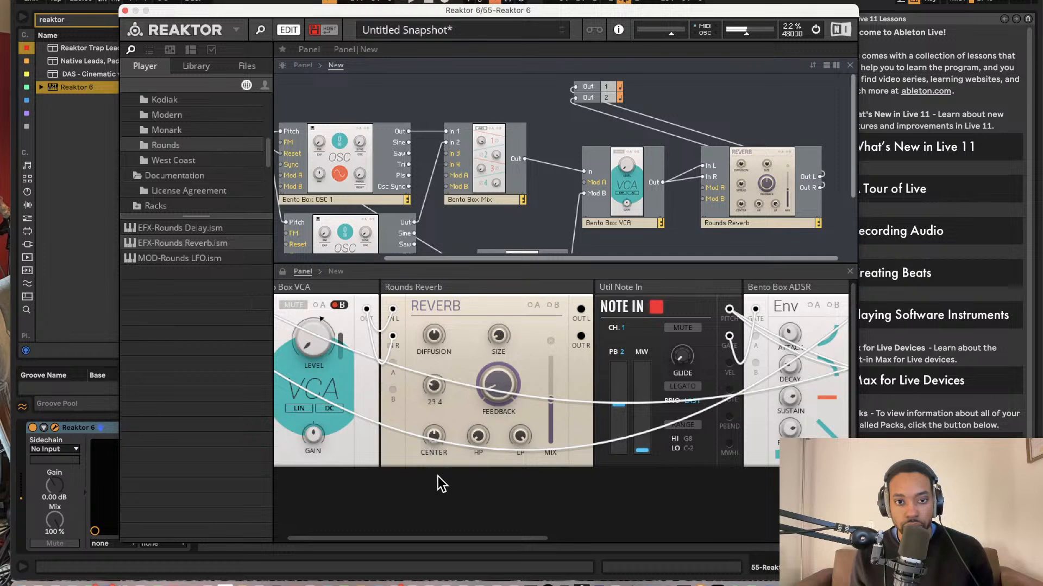
left_click_drag(436, 388, 438, 346)
left_click_drag(477, 436, 477, 399)
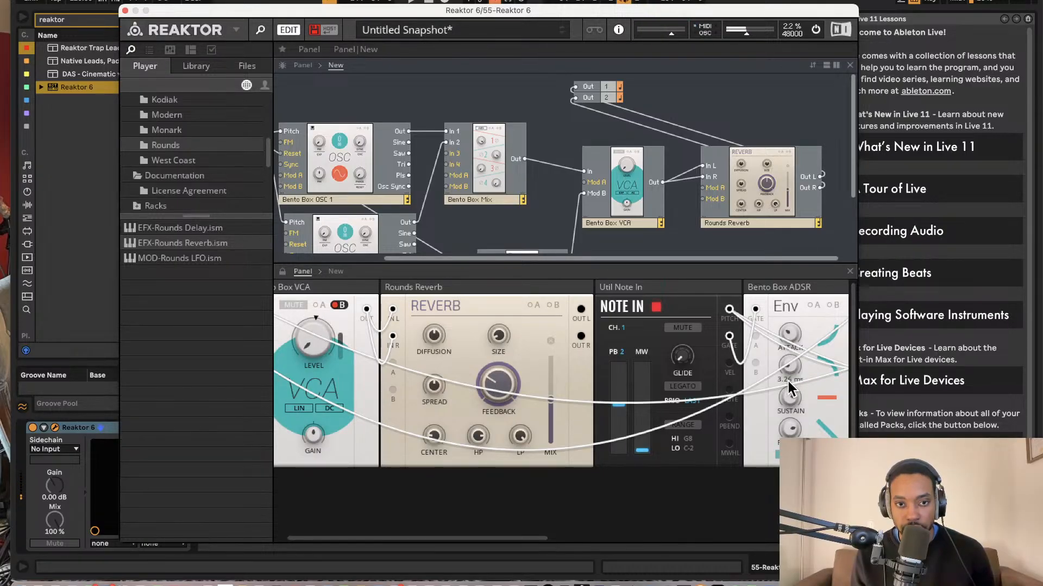
mouse_move(789, 373)
left_mouse_down()
mouse_move(794, 308)
mouse_move(796, 391)
left_mouse_up()
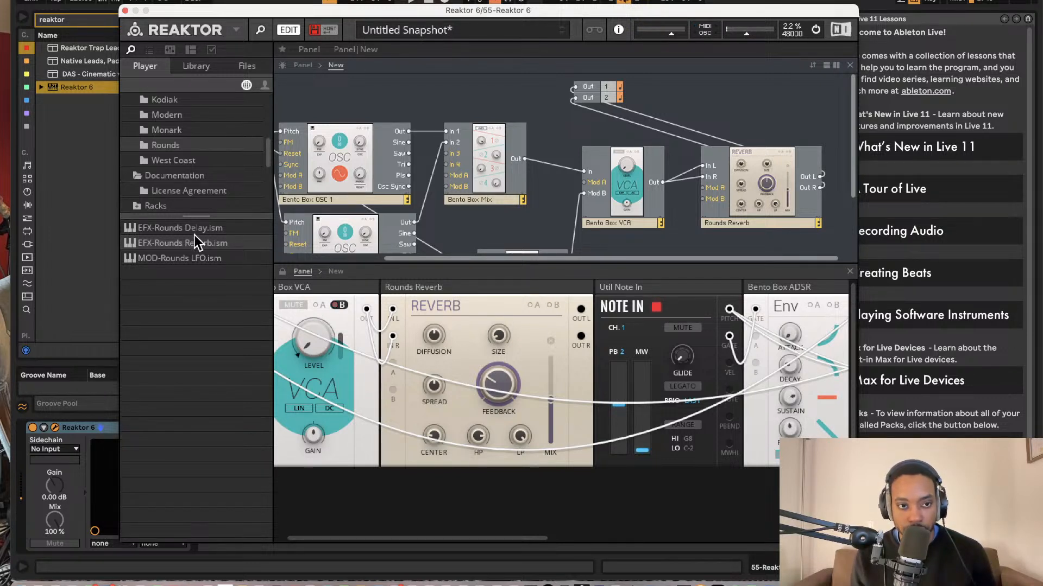
Add a Rounds Delay block and wire it in stereo between the reverb outputs and main outputs 1 and 2.
left_click_drag(195, 236, 836, 182)
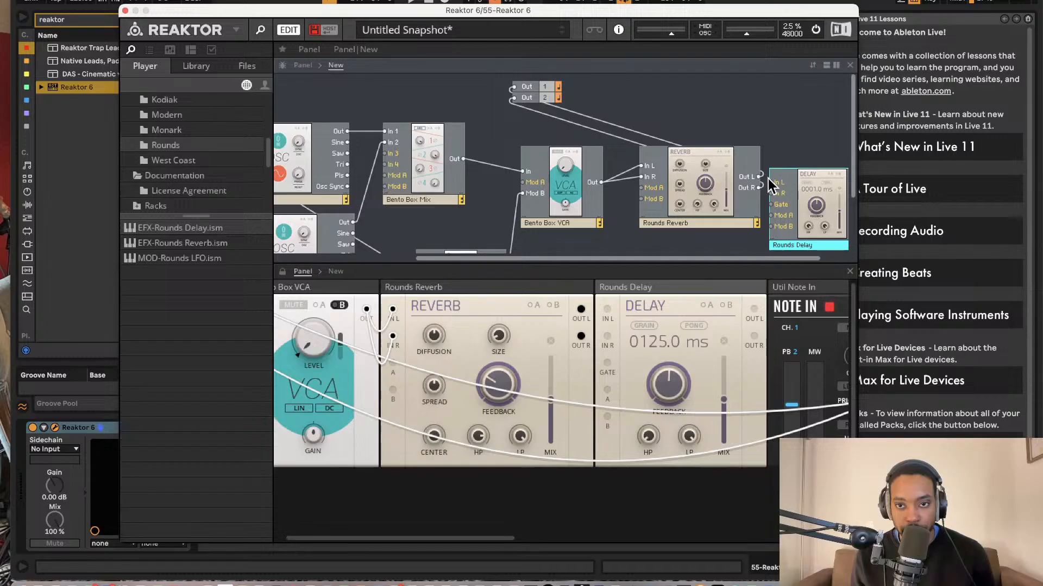
left_click_drag(759, 177, 772, 193)
scroll(784, 191, "right", 2)
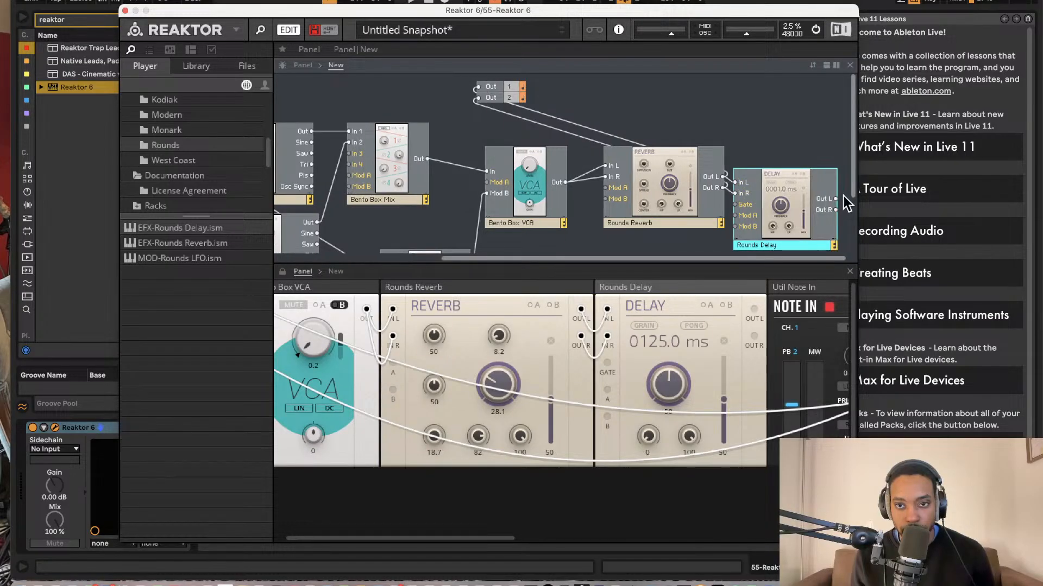
left_click_drag(836, 199, 474, 89)
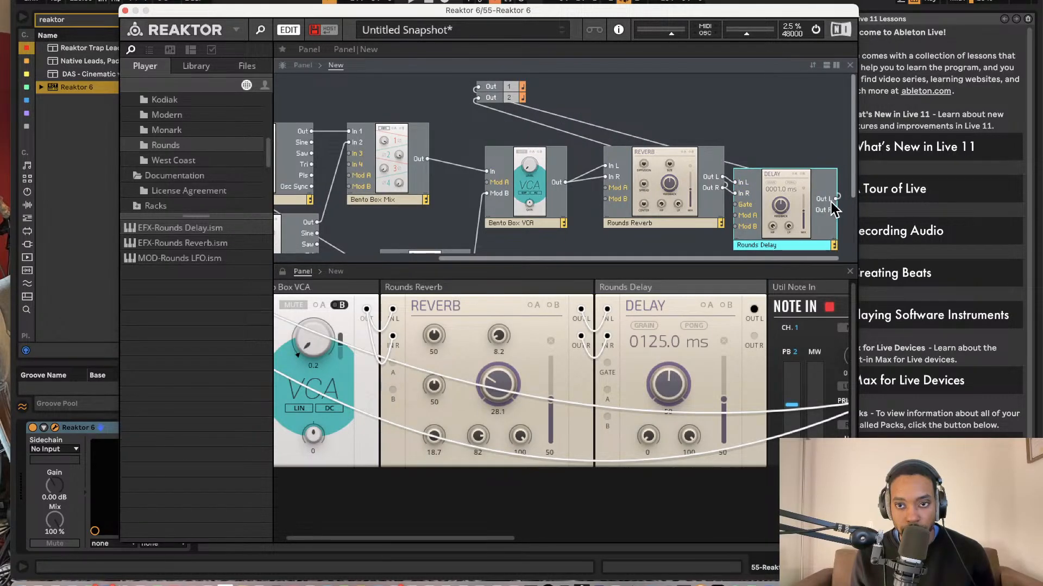
left_click_drag(835, 209, 468, 97)
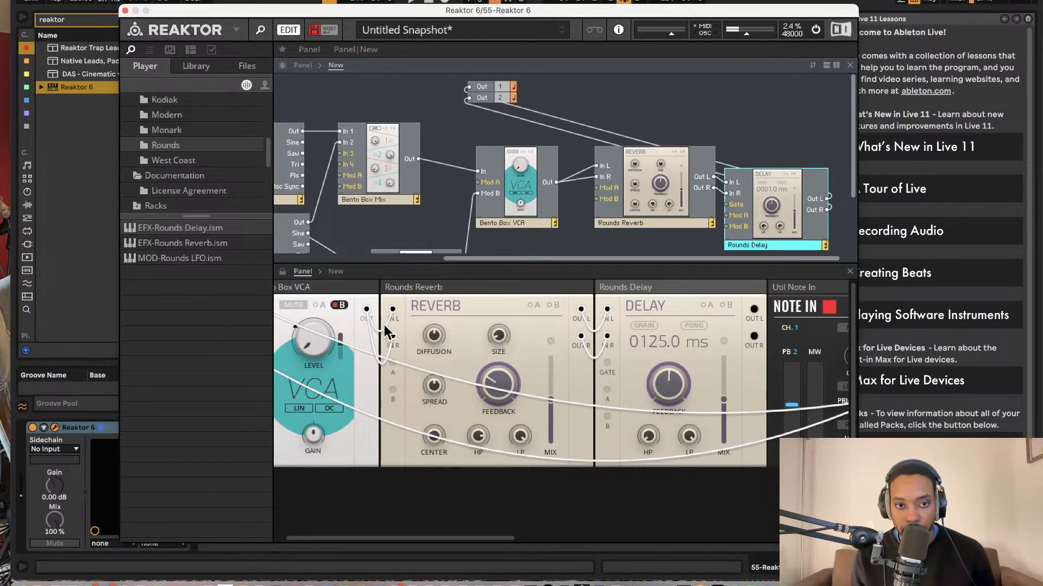
Raise Reaktor's main output level slightly.
left_click(323, 349)
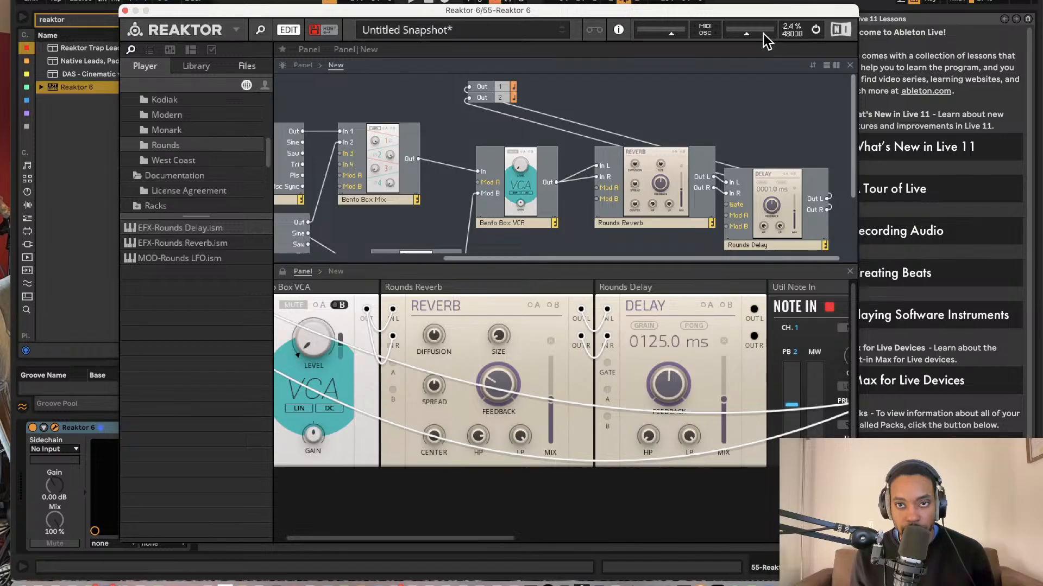
left_click_drag(750, 33, 762, 34)
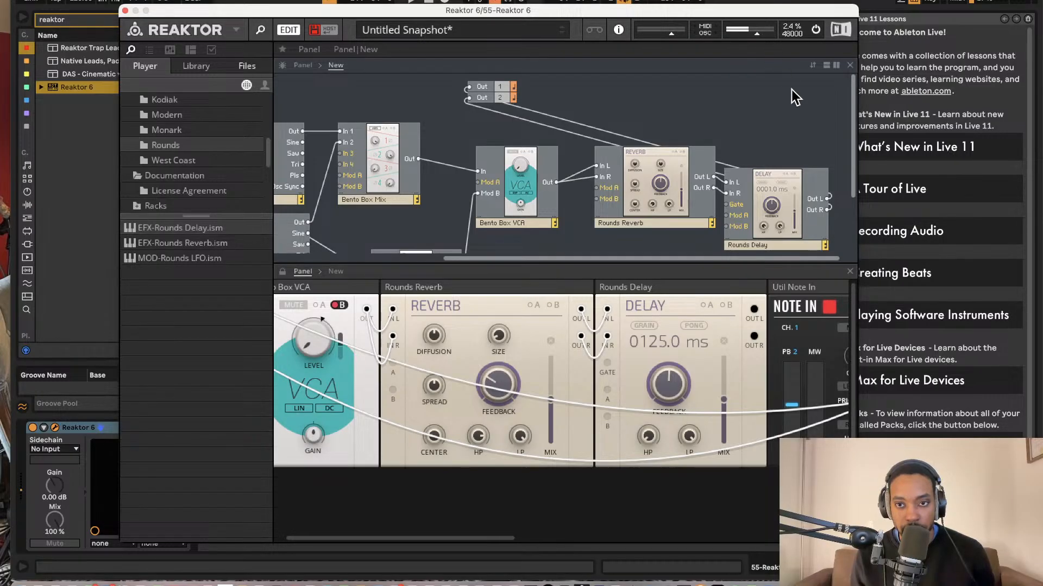
Delete the Rounds Delay block and wire the Rounds Reverb's left and right outputs to main outputs 1 and 2.
left_click(768, 201)
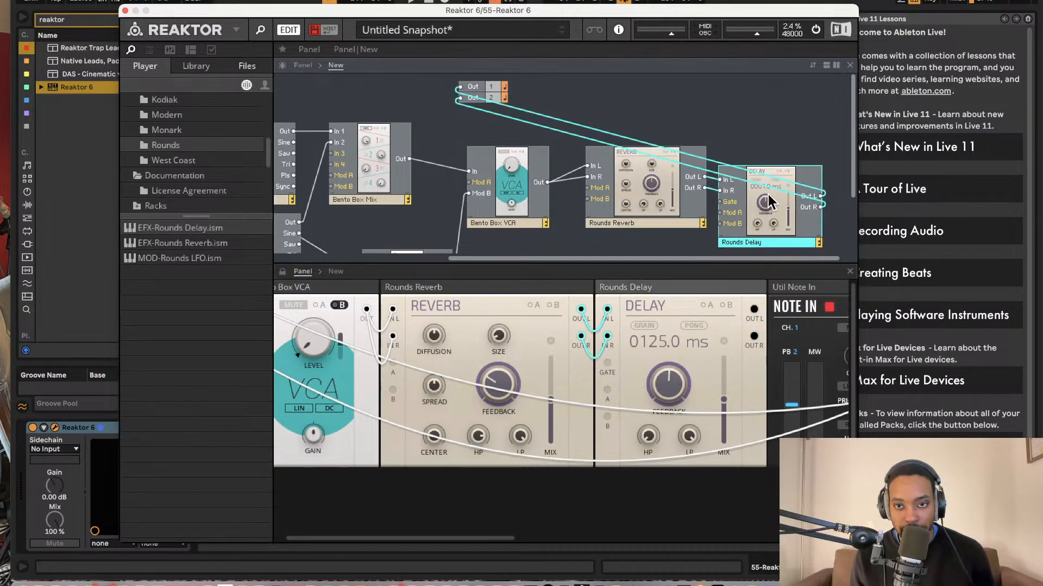
key("Delete")
left_click_drag(704, 176, 481, 98)
left_click_drag(704, 187, 464, 98)
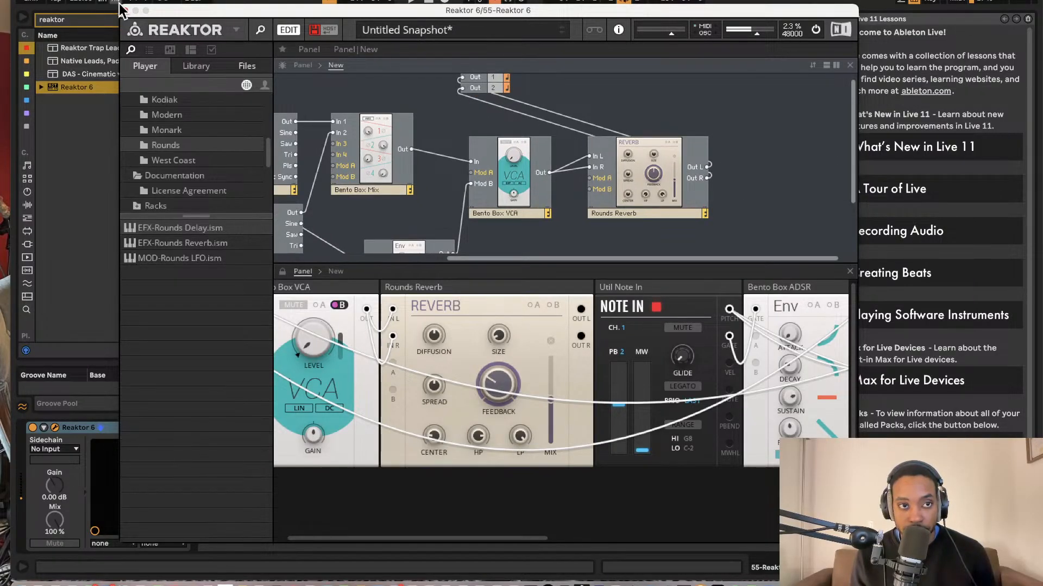
Close the Reaktor window and show the device chain of the Master track.
left_click(125, 10)
scroll(585, 175, "up", 5)
scroll(584, 175, "left", 5)
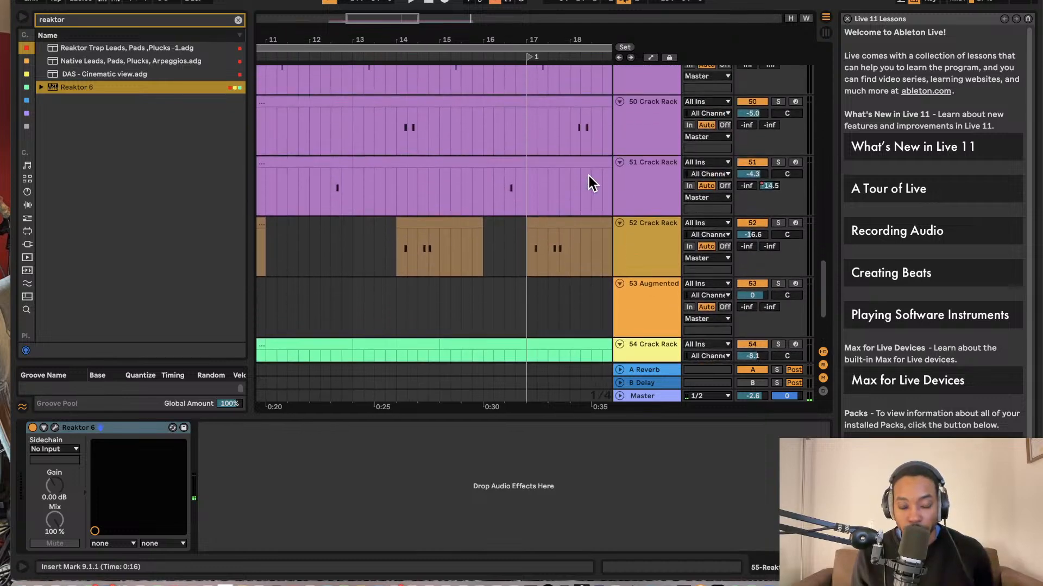
left_click(666, 399)
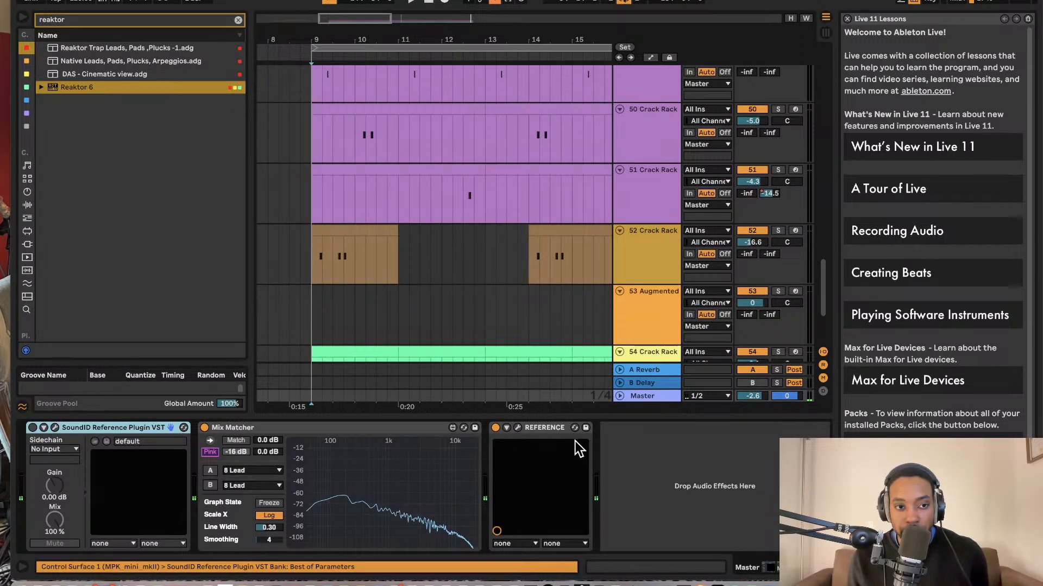
Clear the "reaktor" search in the browser and list the drum racks and kits.
left_click(91, 22)
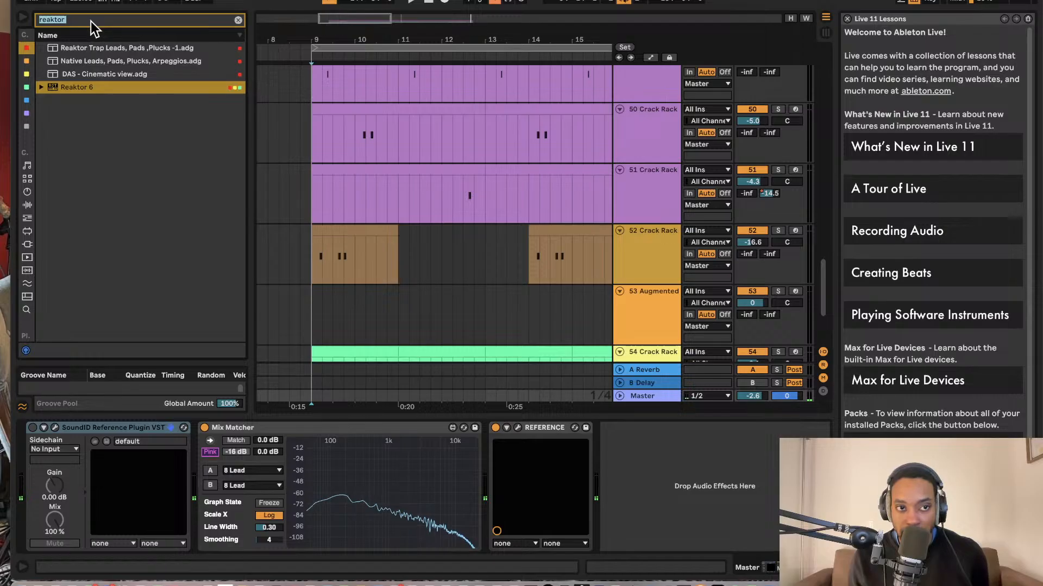
key("BackSpace")
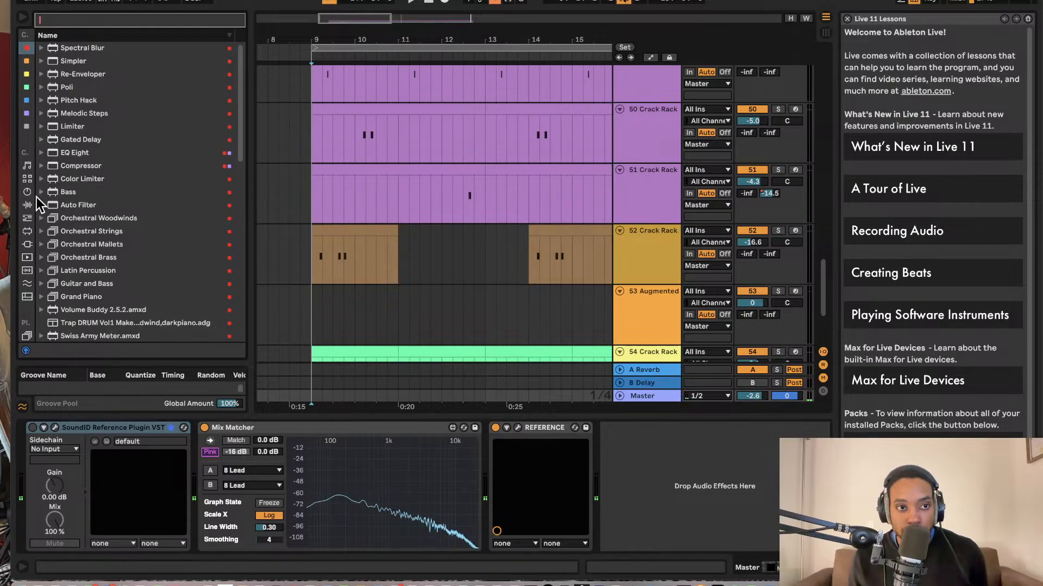
left_click(27, 179)
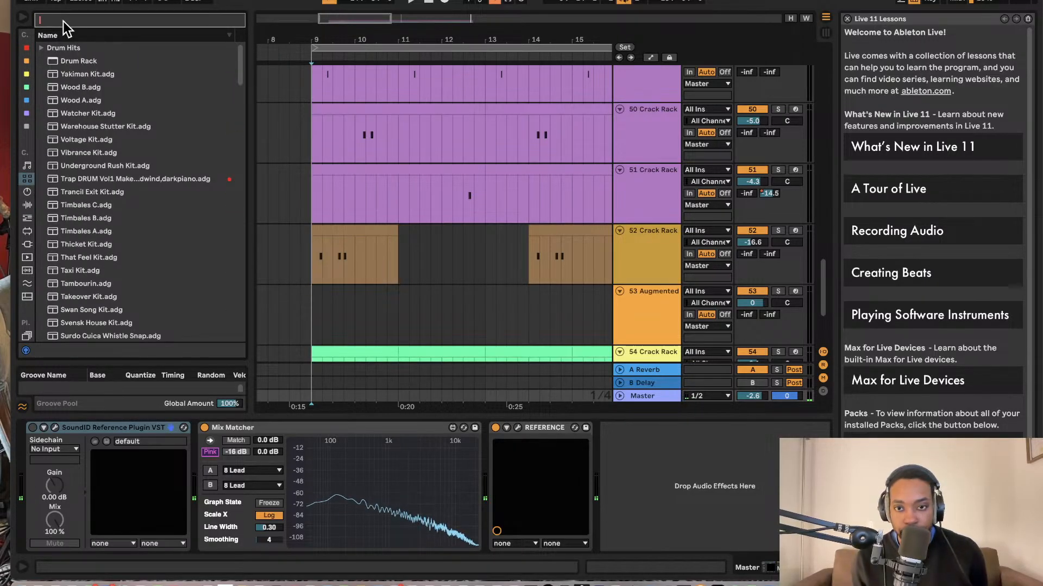
key("F2")
key("F3")
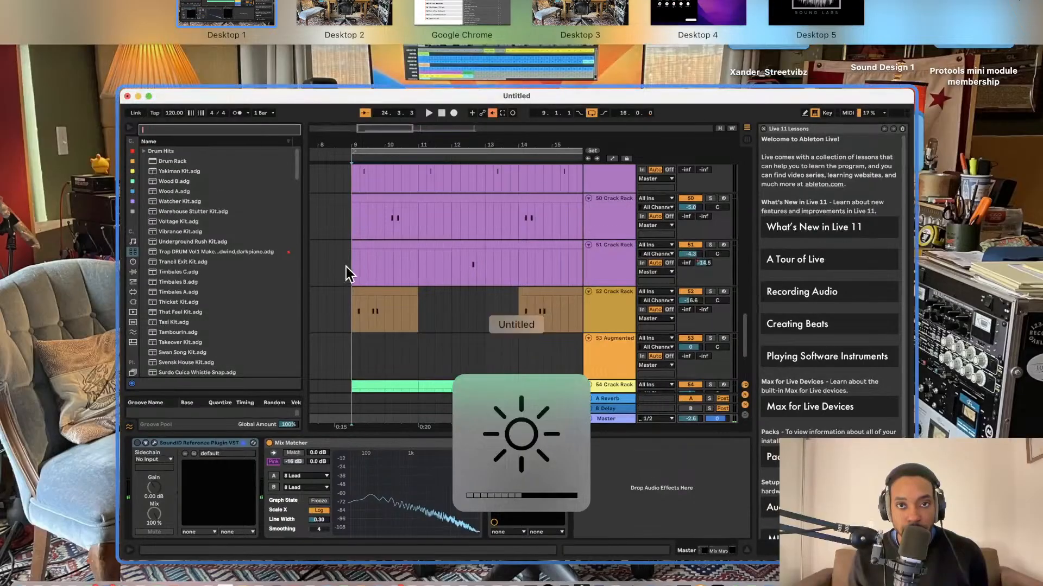
key("F2")
left_click(435, 246)
key("F2")
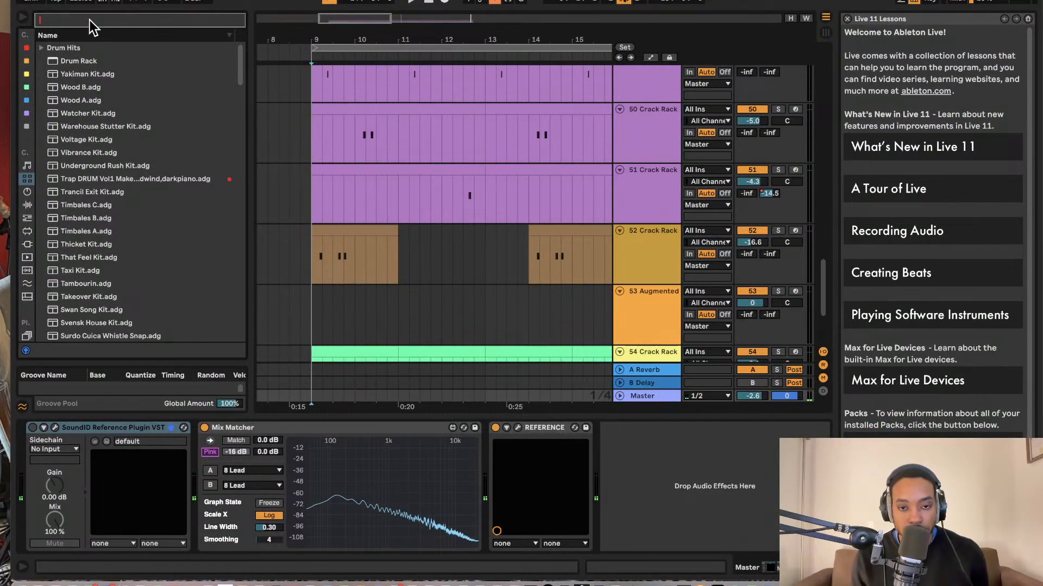
Try to find the Utility device by searching the audio effects and MIDI effects, then clear the search.
left_click(28, 191)
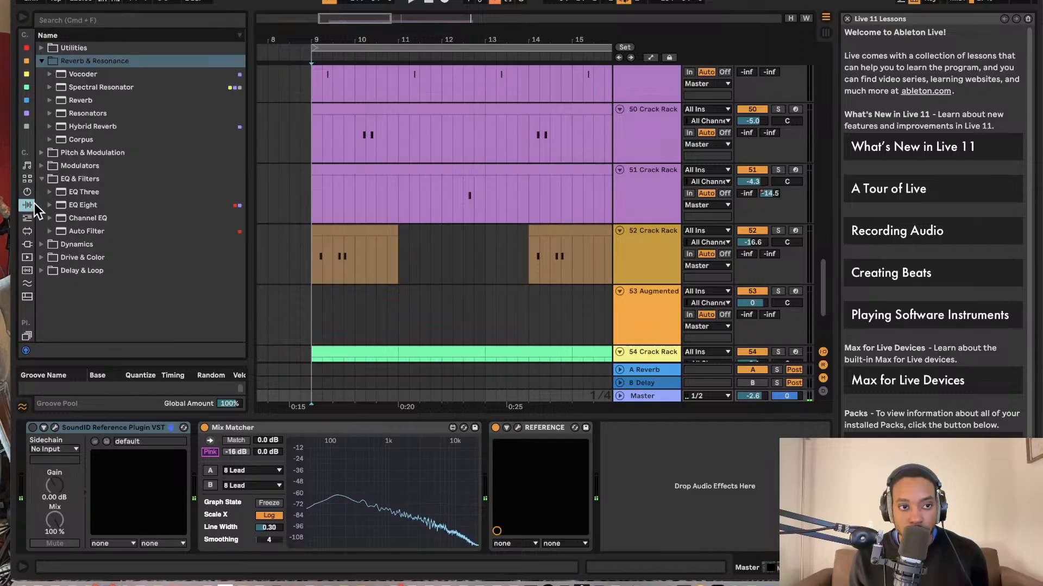
left_click(79, 24)
type("utilty")
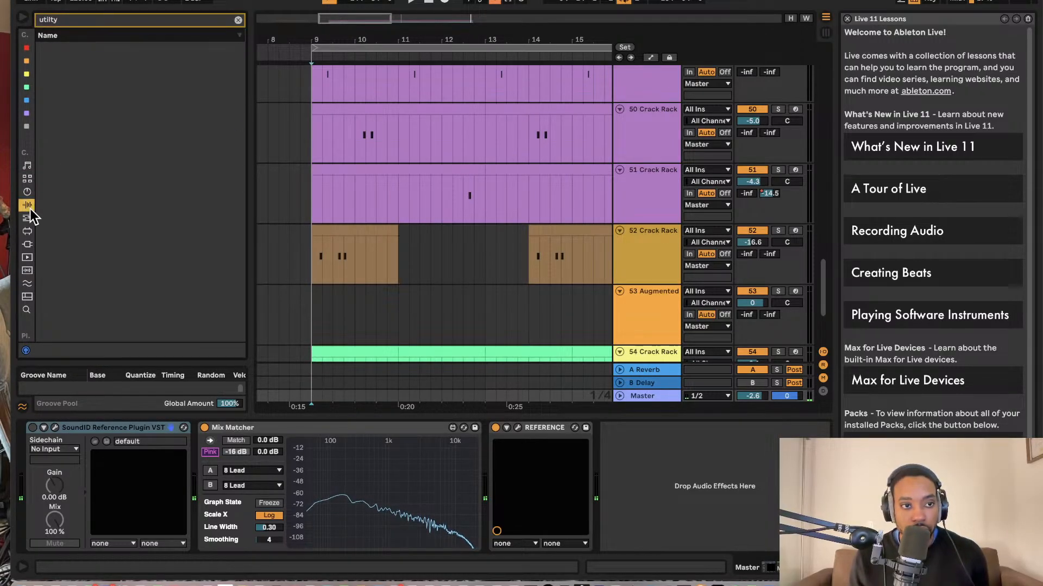
left_click(27, 214)
double_click(84, 23)
key("BackSpace")
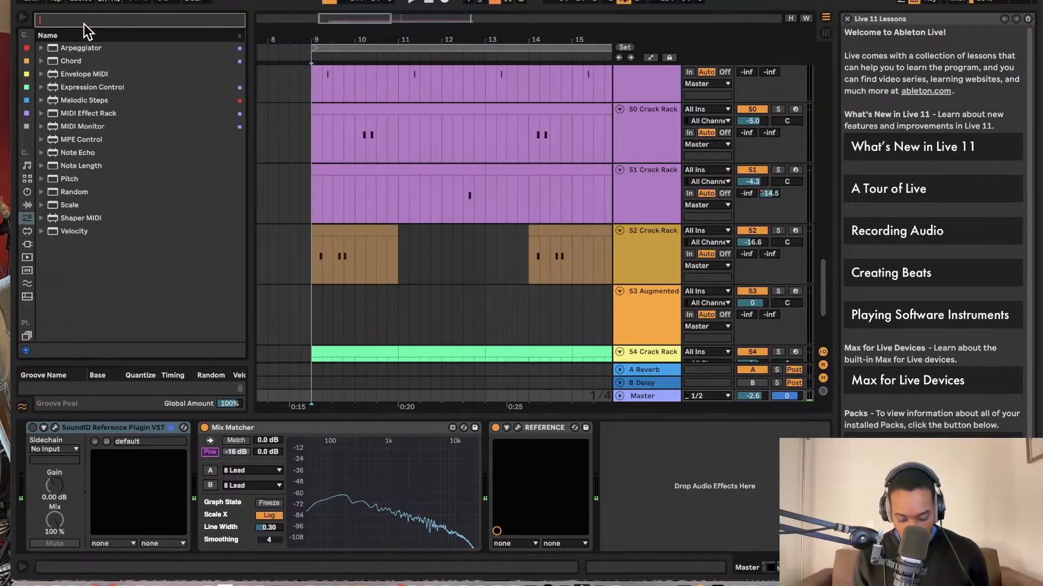
type("uti")
key("BackSpace")
key("BackSpace")
key("BackSpace")
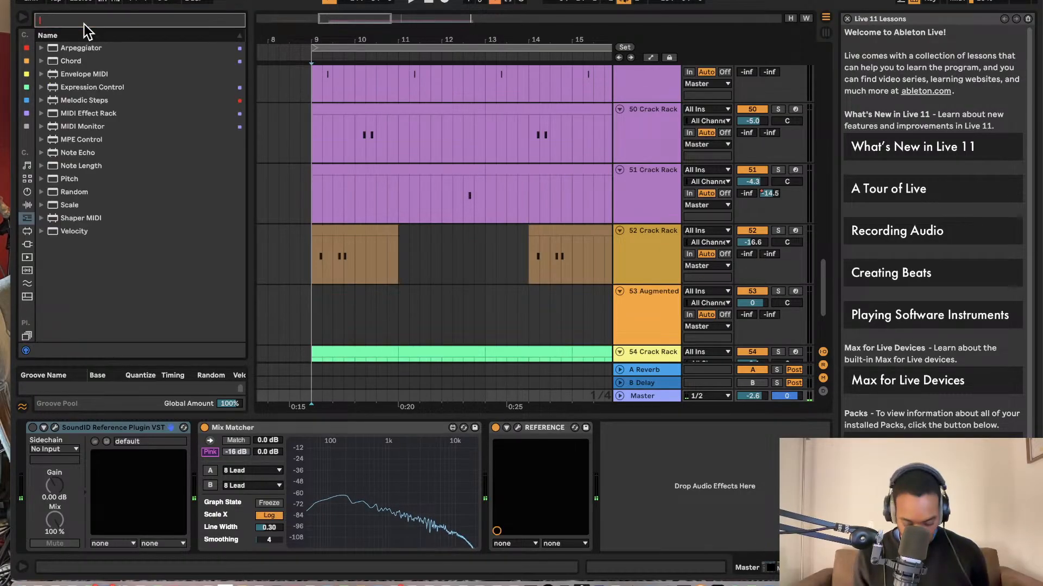
Try to find a limiter by searching and browsing the Max for Live devices, plug-ins and audio effects.
type("limiter")
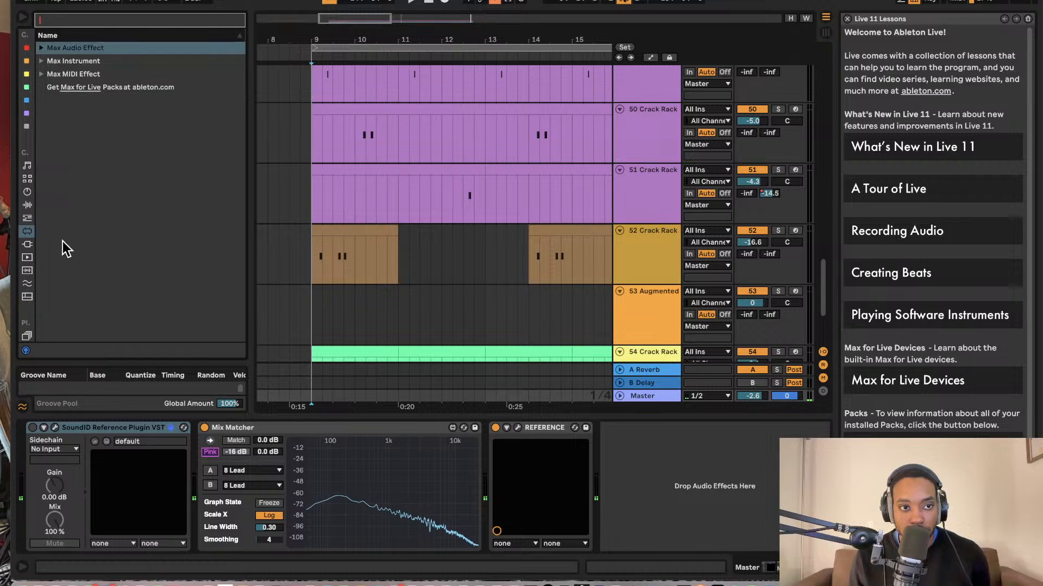
left_click(28, 246)
scroll(67, 171, "down", 10)
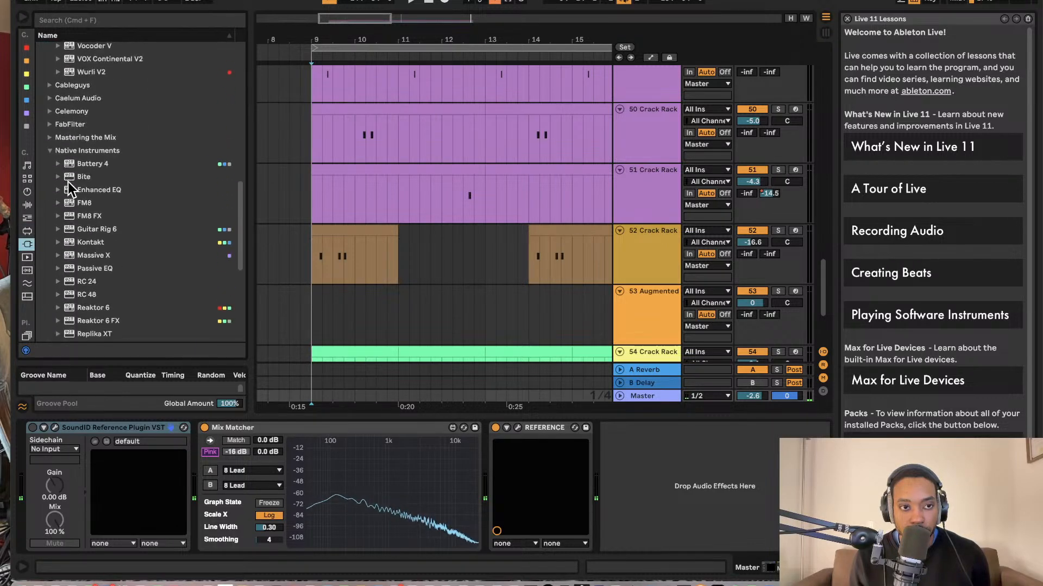
left_click(24, 228)
left_click(26, 209)
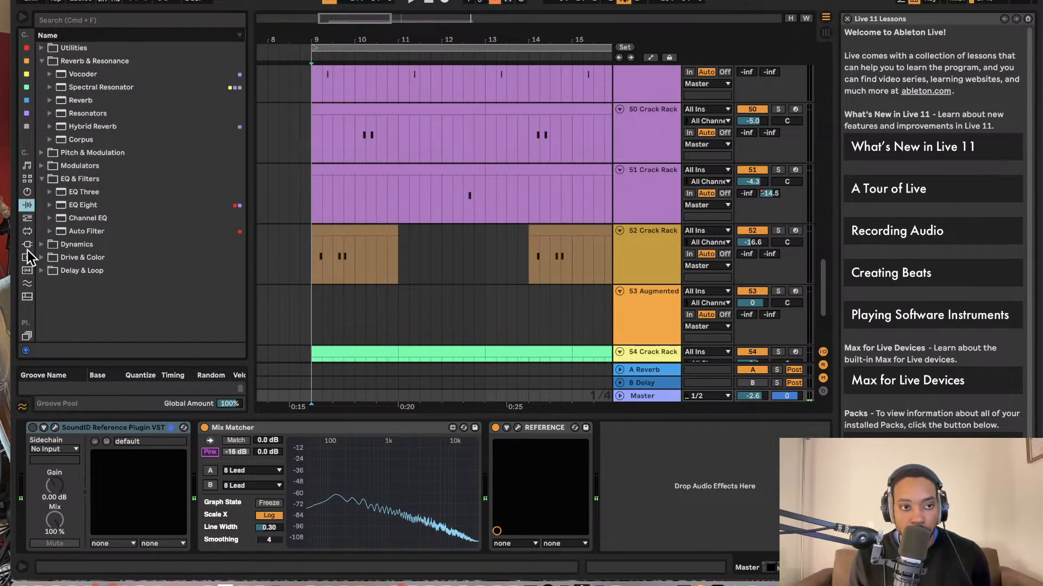
left_click(27, 252)
left_click(28, 248)
scroll(76, 210, "down", 8)
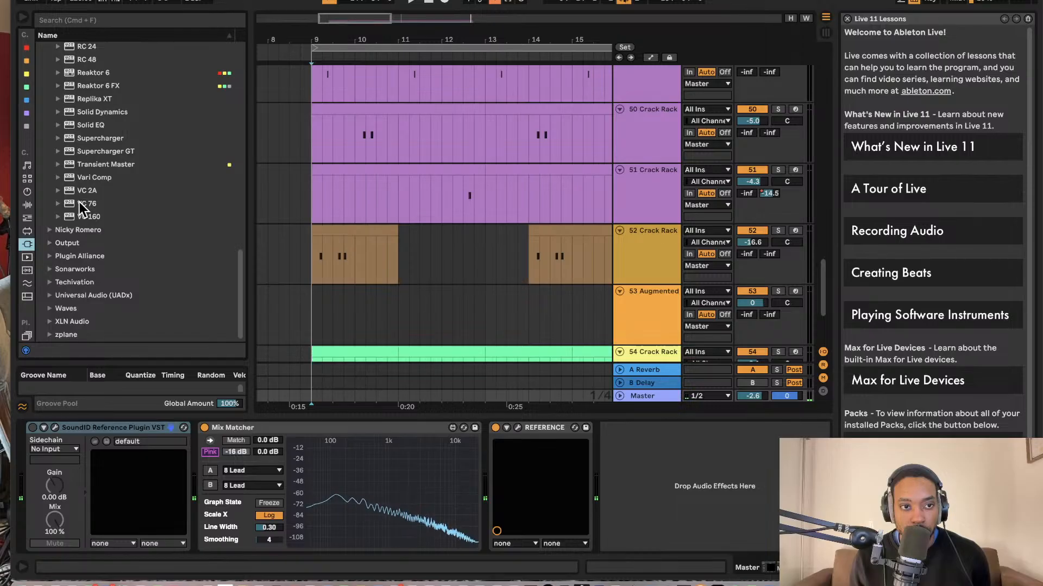
scroll(80, 202, "up", 5)
left_click(86, 20)
type("limter")
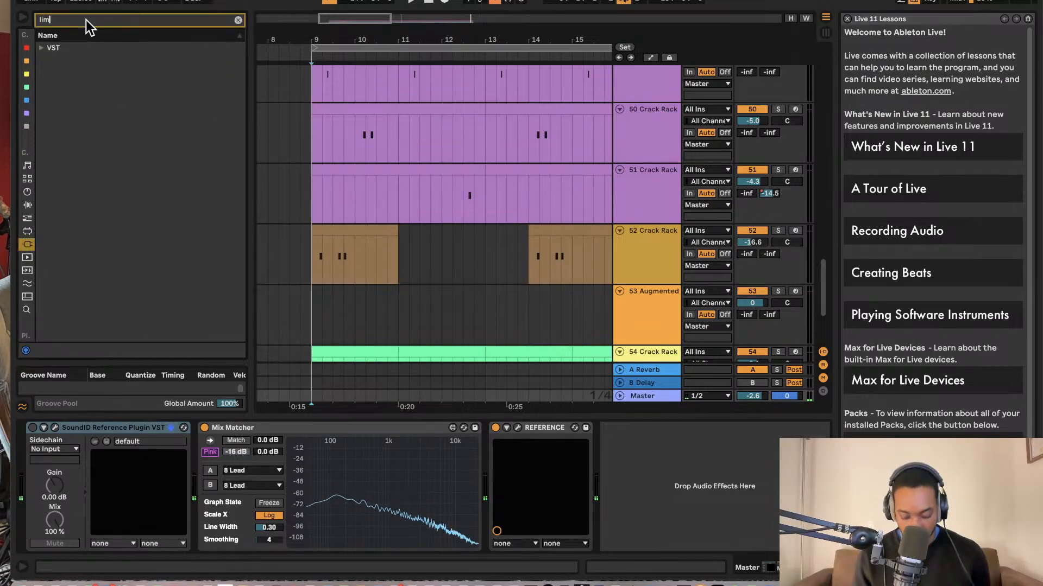
left_click(27, 193)
left_click(27, 205)
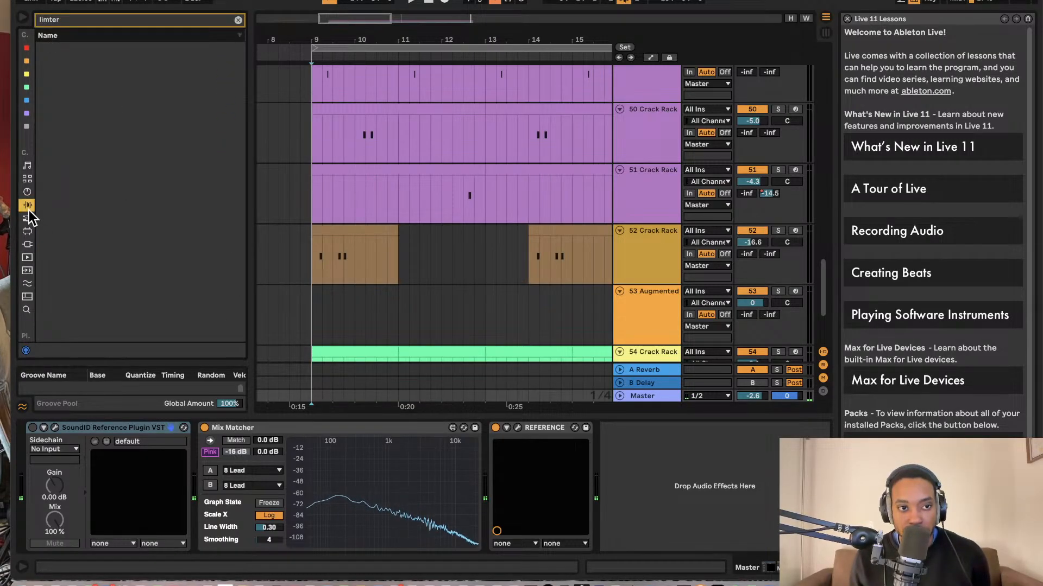
Search the audio effects for "limiter" and add the Limiter from Dynamics to the end of the Master track's device chain.
left_click(116, 19)
key("BackSpace")
type("limiter")
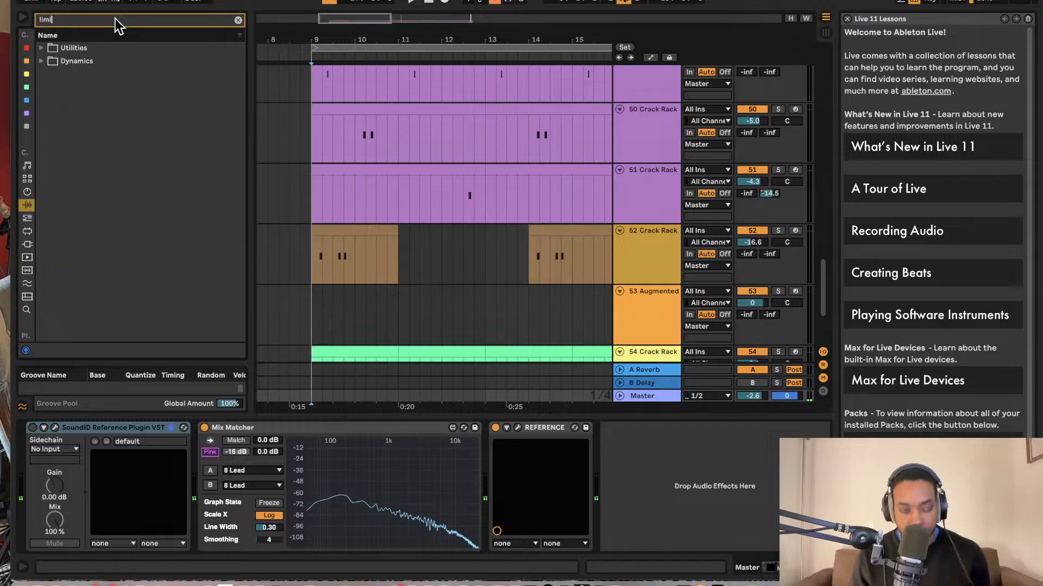
left_click(46, 62)
left_click(50, 74)
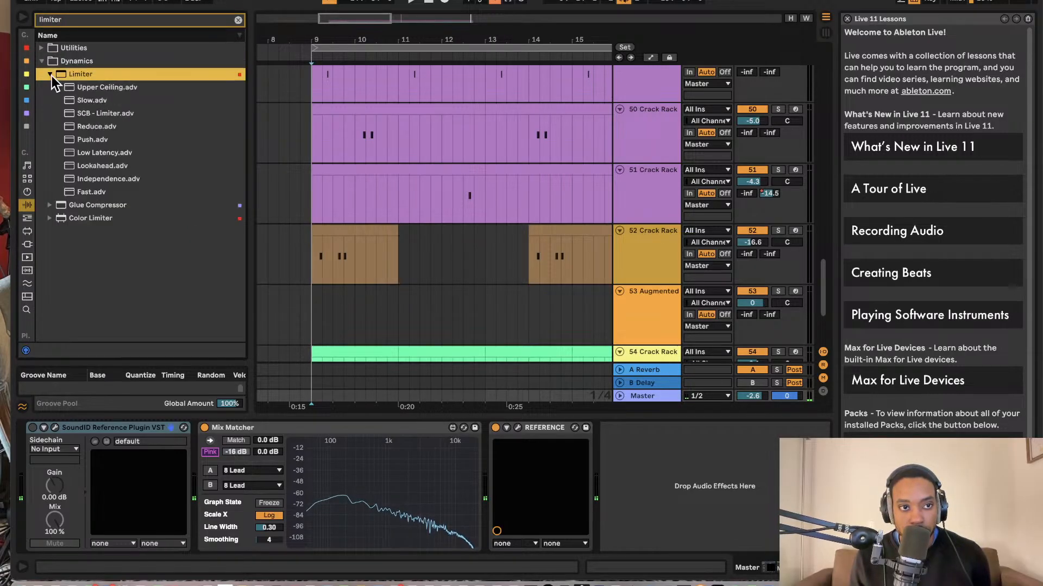
left_click_drag(656, 347, 653, 356)
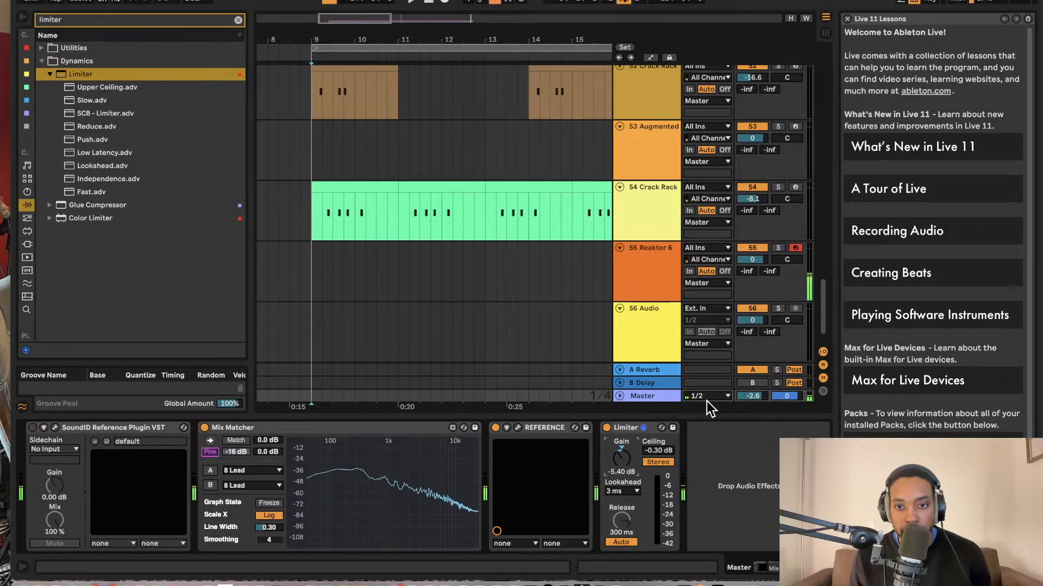
Switch to Session View, search for "uti", and insert a Utility device directly before the Limiter on the Master track.
key("Tab")
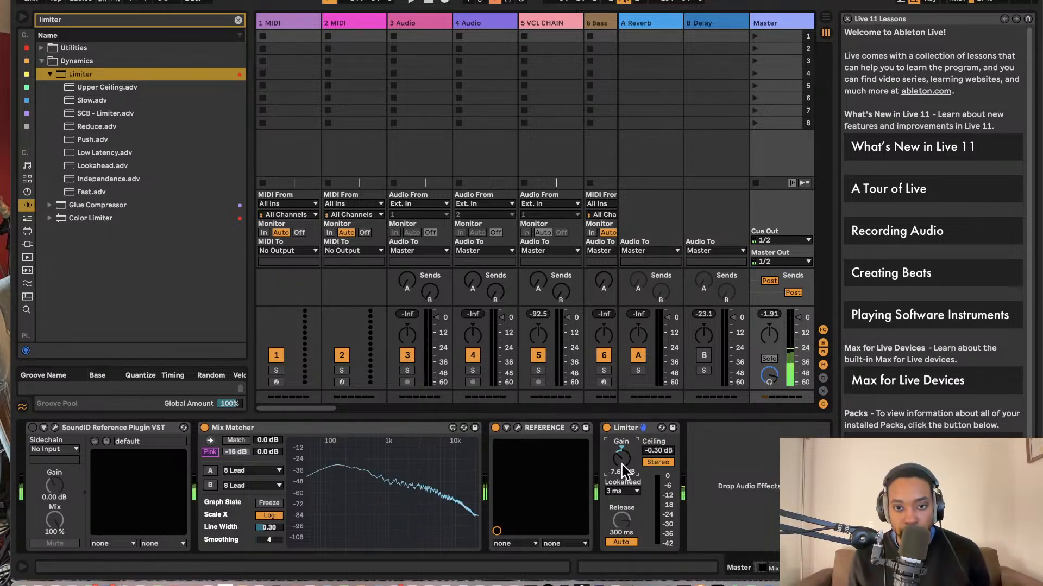
left_click(122, 23)
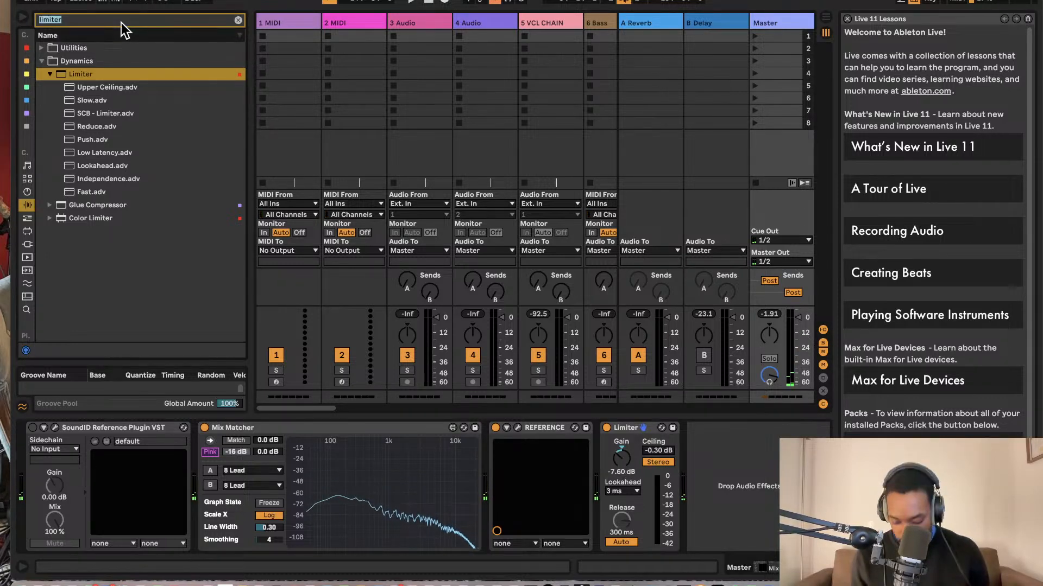
type("uti")
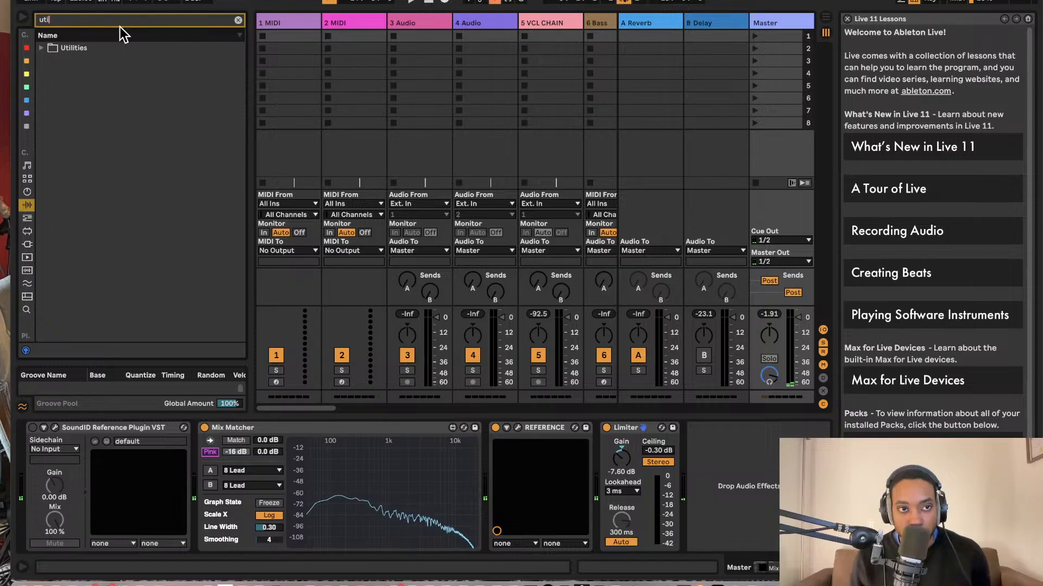
left_click(41, 48)
left_click_drag(79, 61, 655, 466)
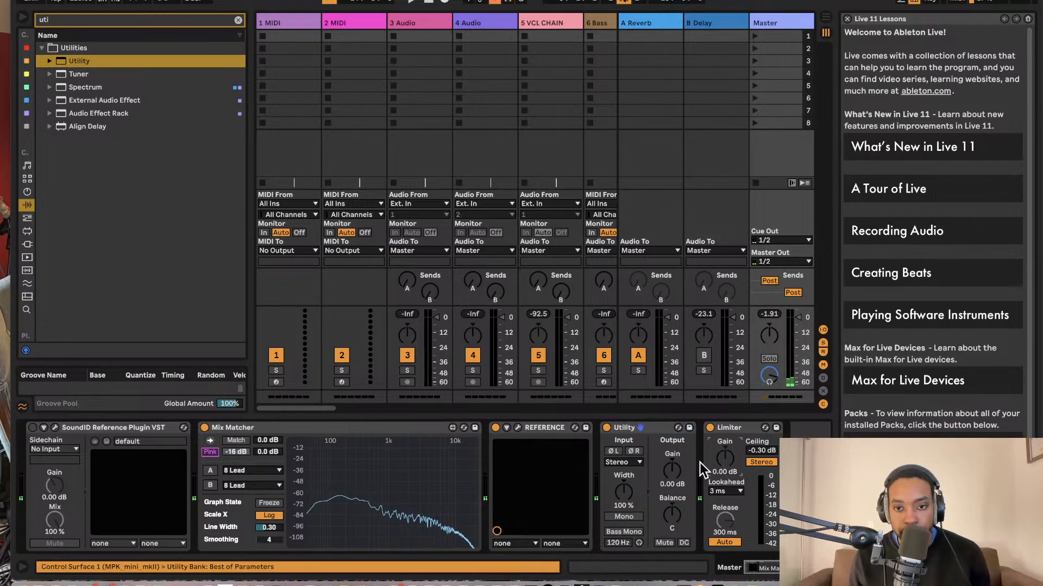
Set the Limiter's Ceiling to -1 dB and the Utility's Gain to -5 dB.
left_click(763, 450)
type("-1")
key("Return")
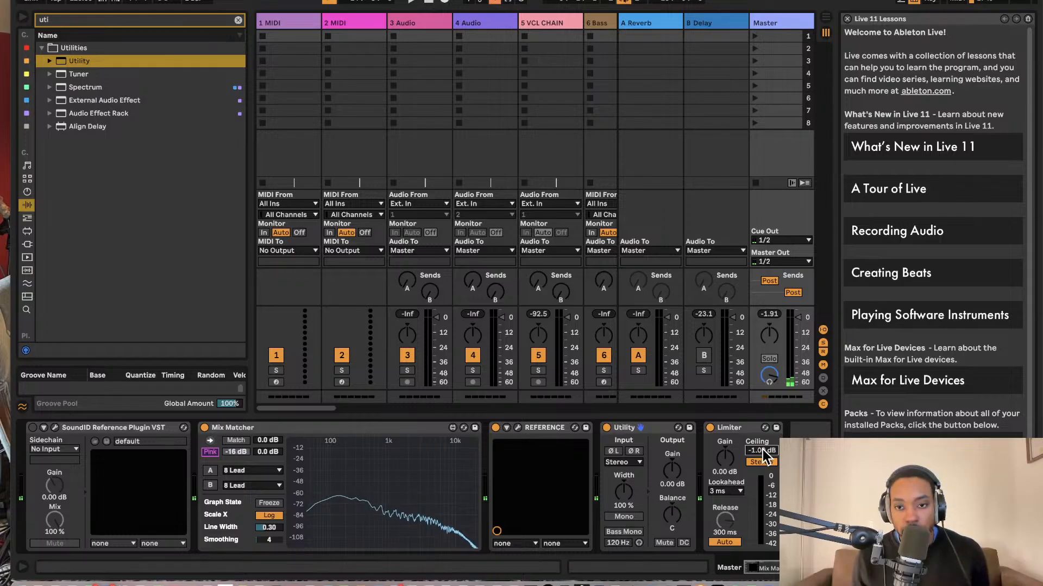
scroll(727, 459, "right", 1)
left_click(672, 472)
scroll(662, 481, "left", 1)
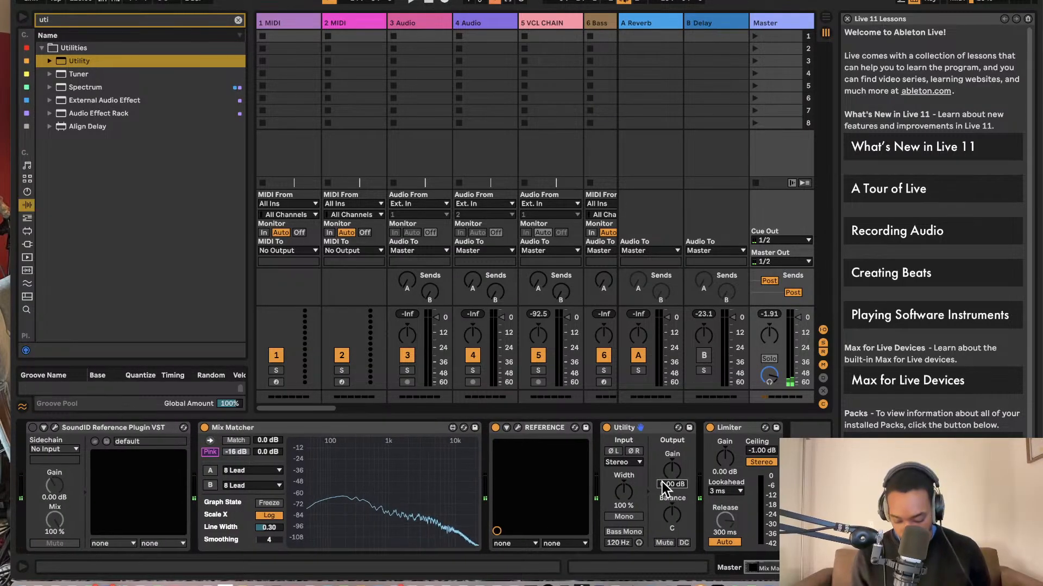
key("Return")
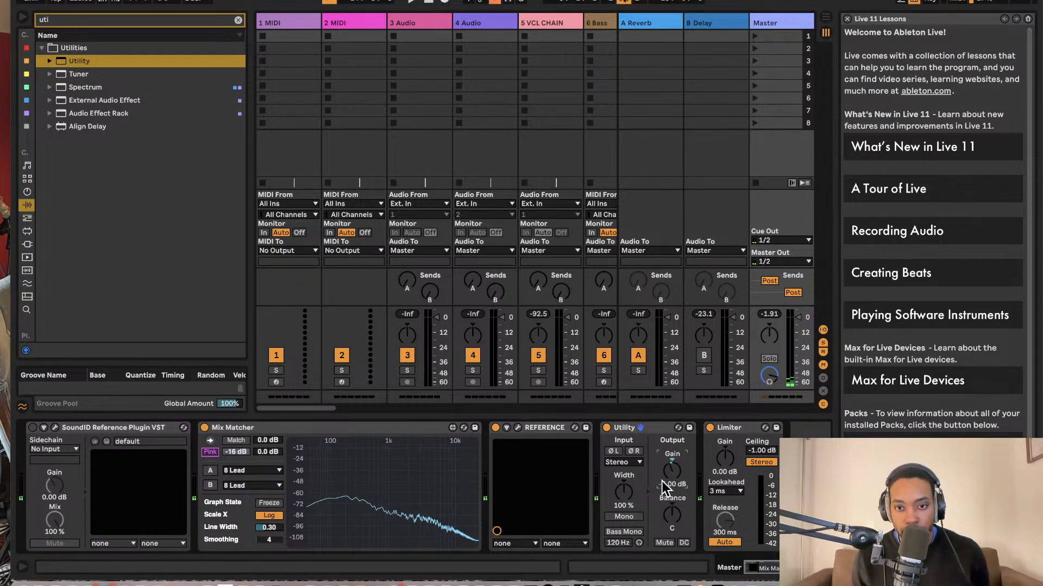
Start playback and set the Utility's Gain to -7 dB.
key("space")
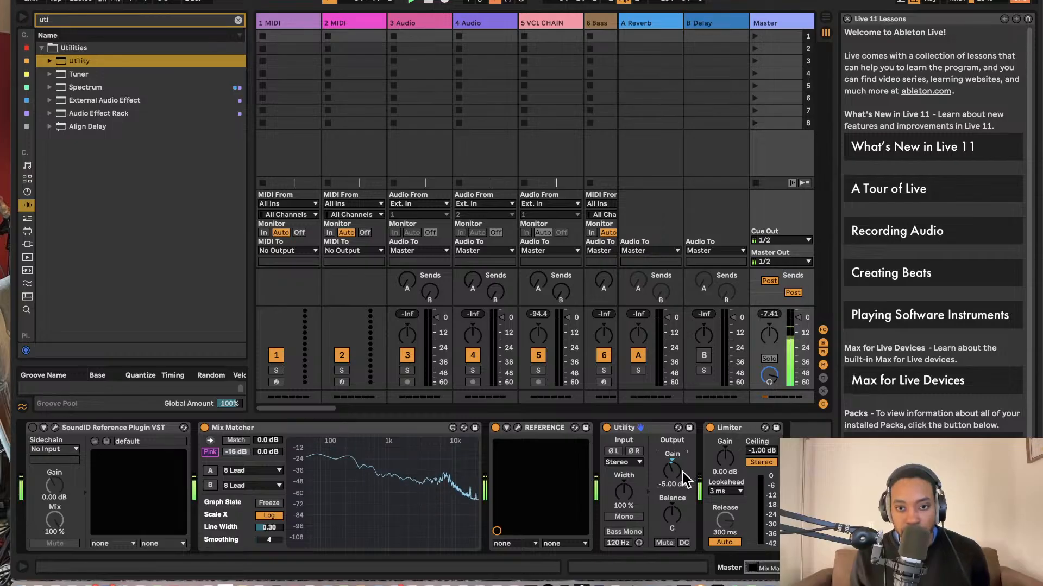
left_click(672, 484)
key("Delete")
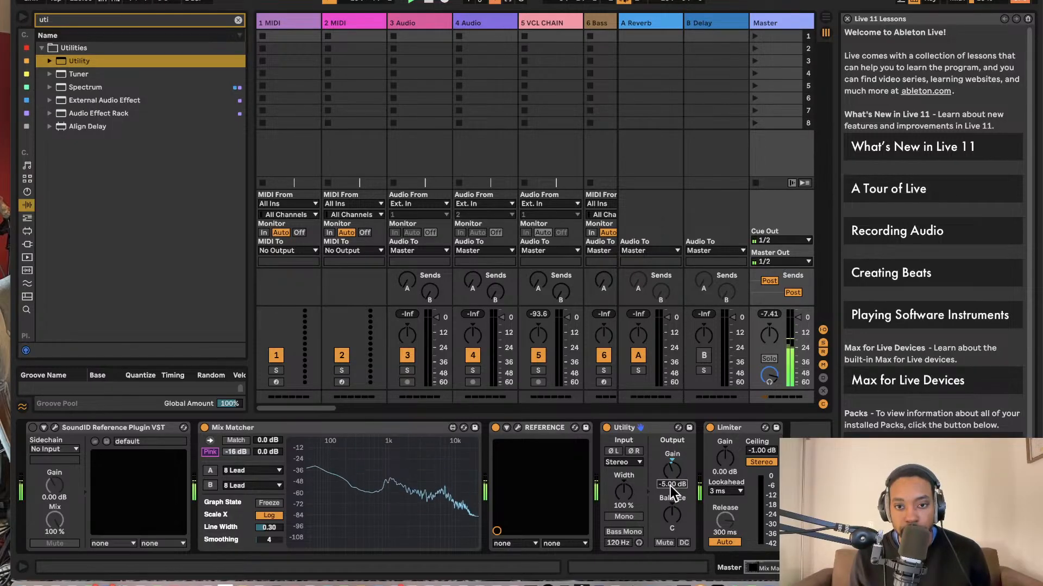
type("-7")
key("Return")
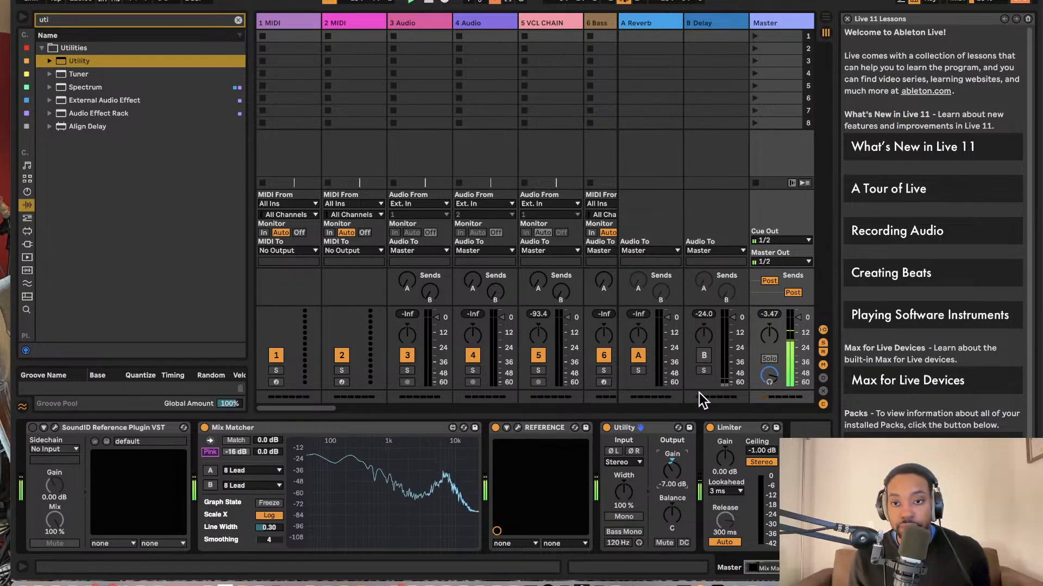
Return to Arrangement View and show the start of the clips around the Reaktor 6 track.
key("Tab")
scroll(607, 265, "left", 5)
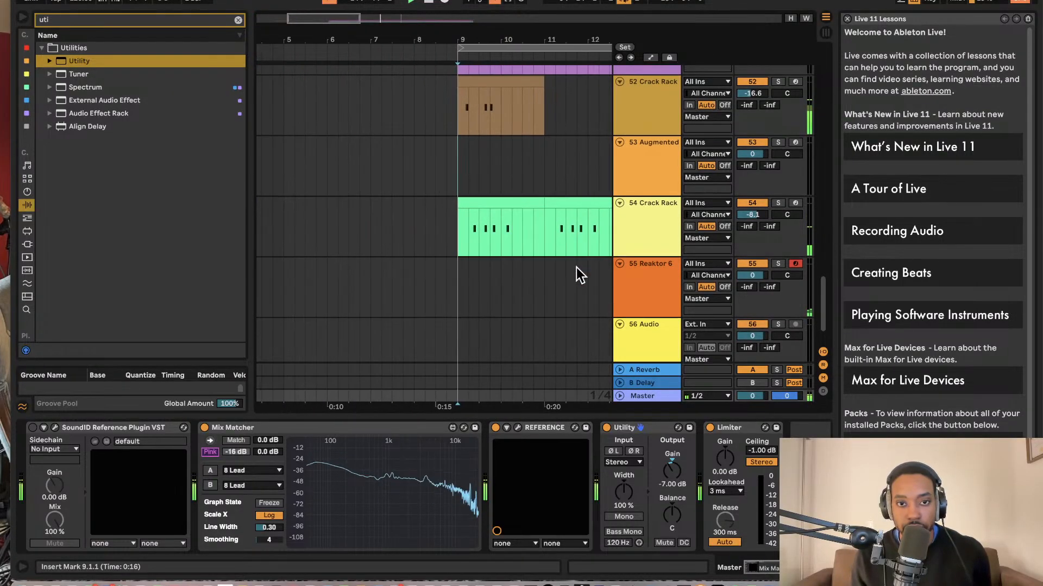
Enlarge the height of the 54 Crack Rack track in the arrangement.
scroll(543, 250, "down", 2)
scroll(543, 250, "up", 1)
scroll(542, 224, "up", 1)
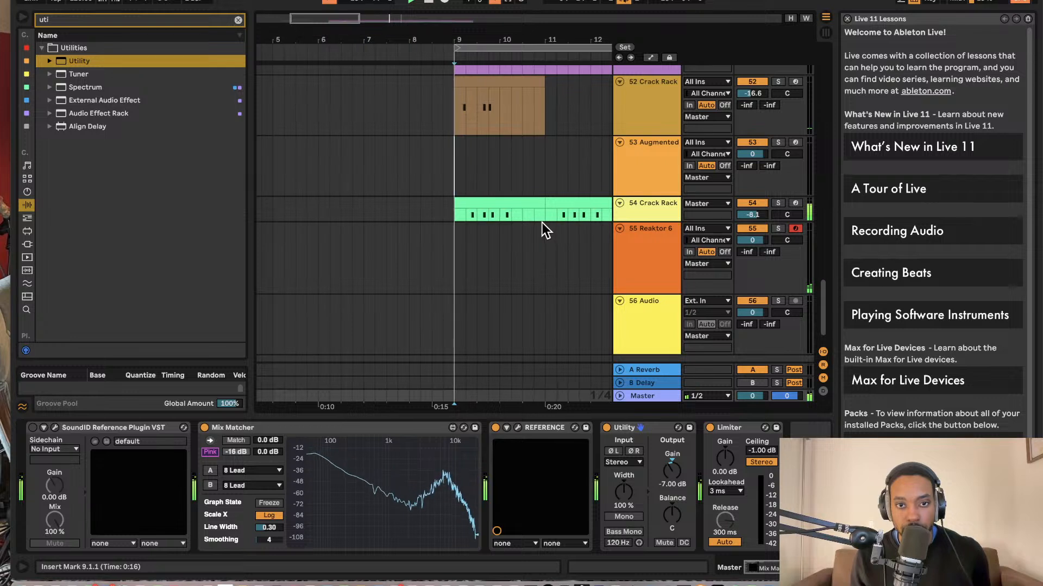
left_click(596, 217)
left_click(620, 204)
left_click(620, 203)
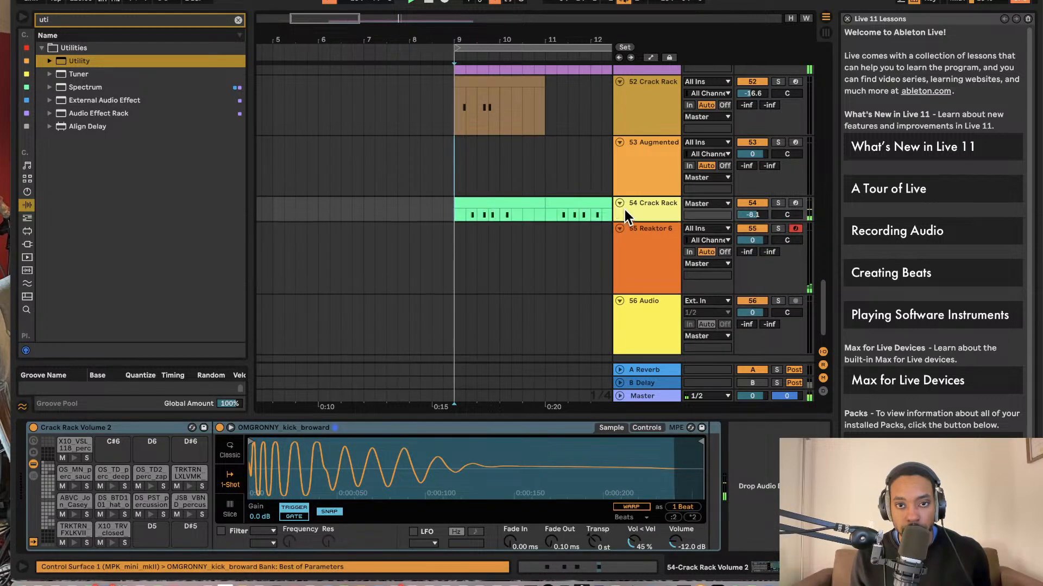
left_click_drag(626, 221, 624, 269)
scroll(570, 236, "right", 1)
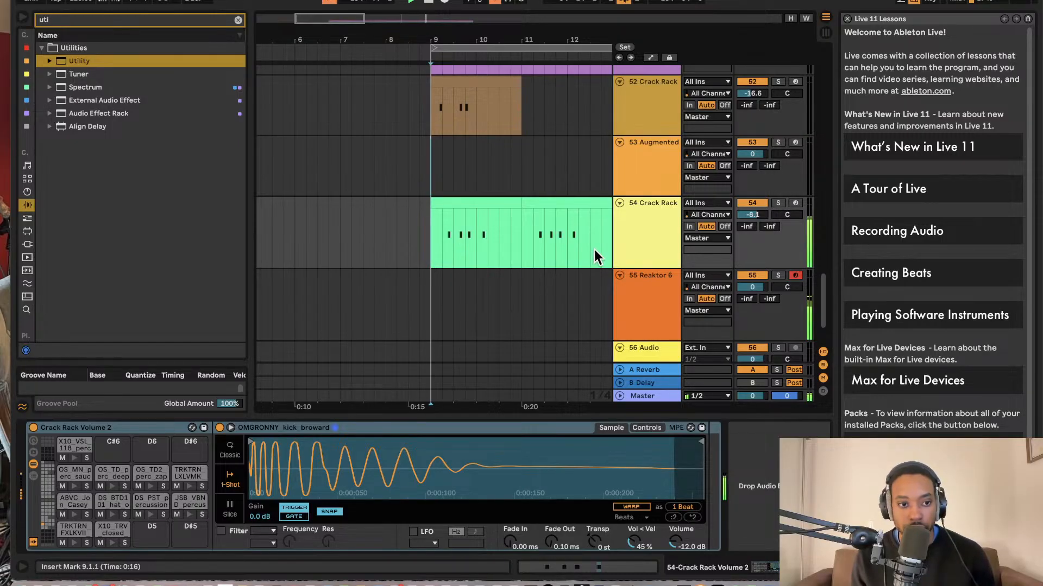
scroll(621, 242, "up", 3)
scroll(619, 245, "up", 8)
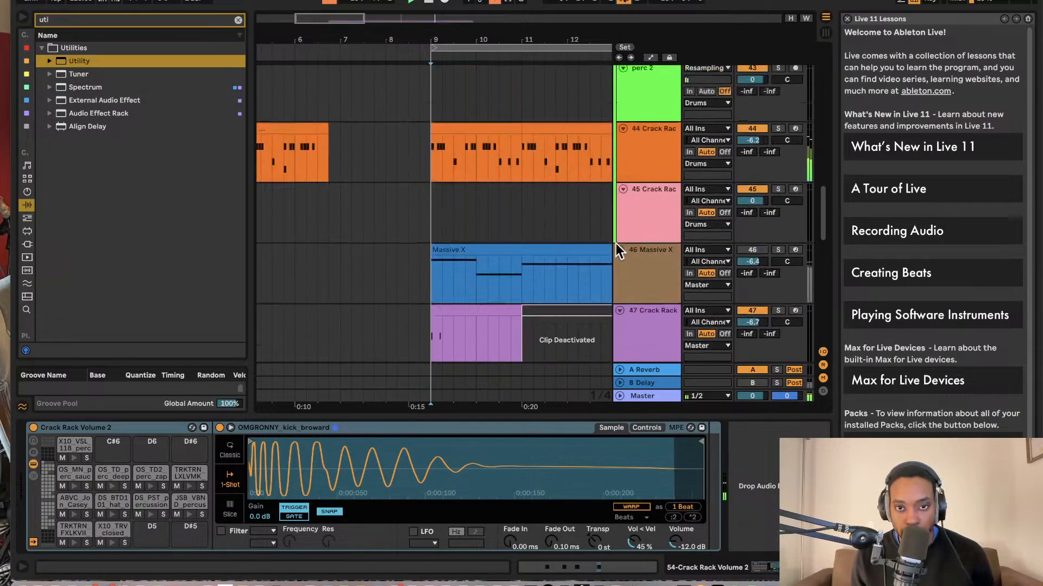
scroll(611, 239, "right", 3)
left_click(608, 236)
scroll(610, 239, "down", 4)
scroll(609, 239, "right", 5)
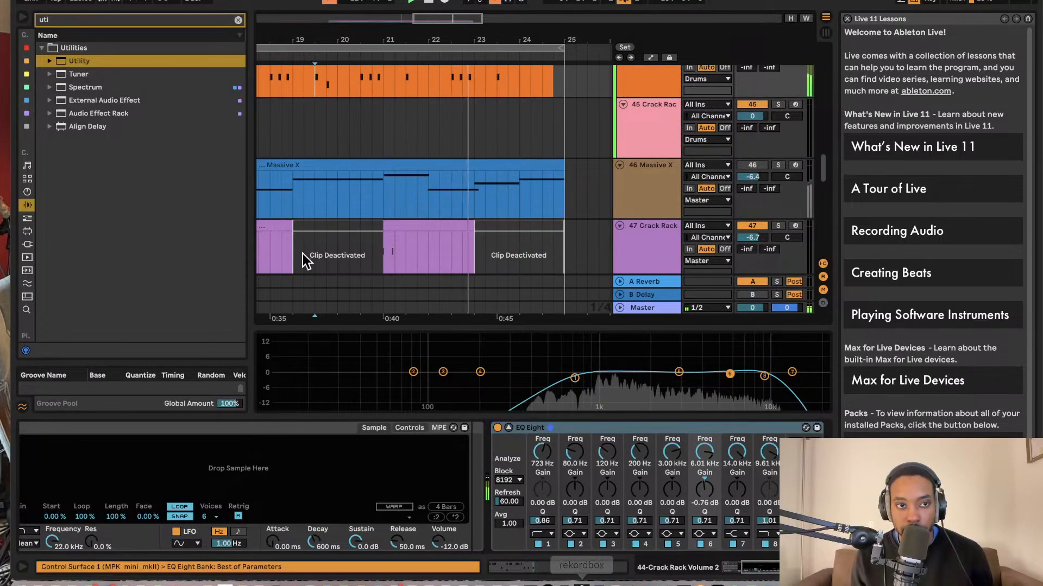
Search the plug-ins for "valhal" and add the ValhallaVintageVerb effect to the 55 Reaktor 6 track.
left_click(131, 20)
key("BackSpace")
key("BackSpace")
key("BackSpace")
type("valhal")
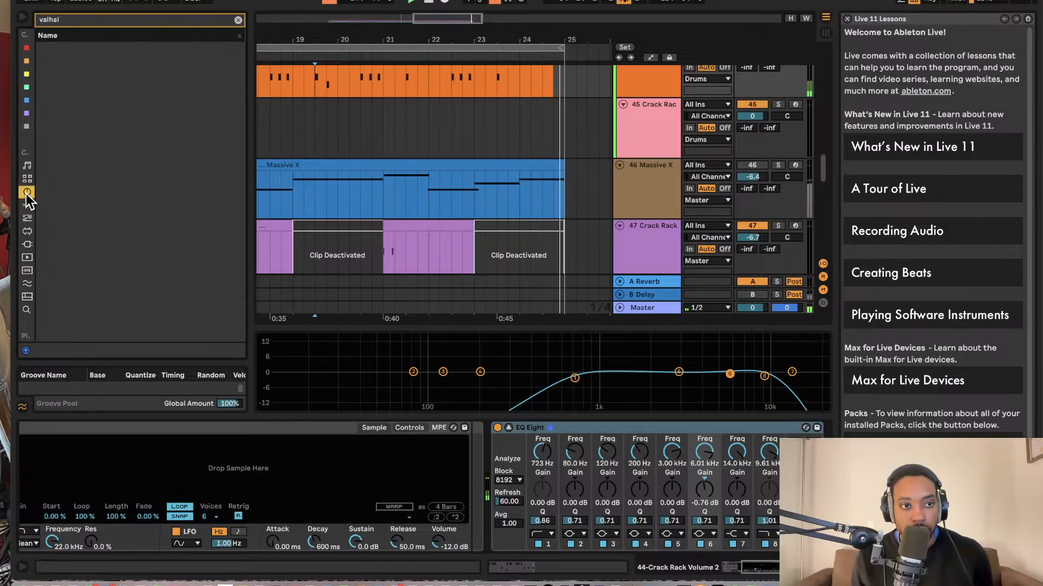
left_click(26, 244)
left_click(47, 55)
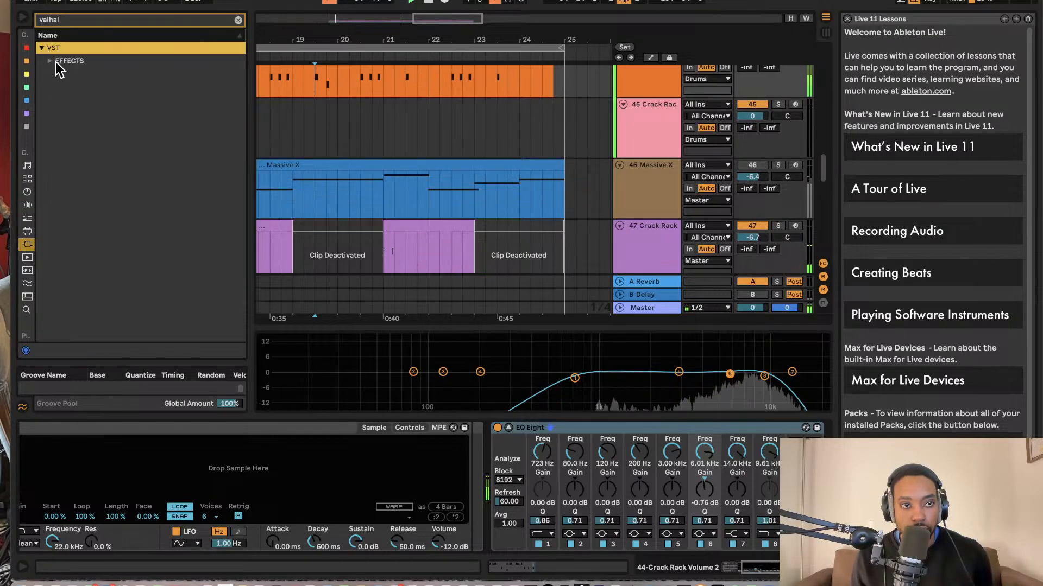
left_click(57, 62)
scroll(603, 188, "down", 3)
scroll(603, 187, "down", 5)
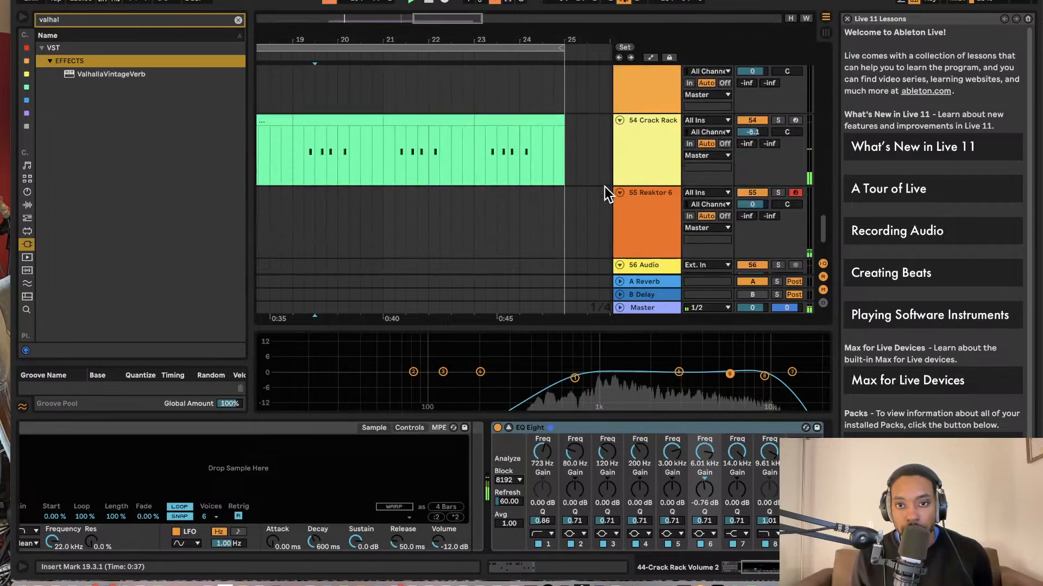
left_click_drag(135, 77, 627, 173)
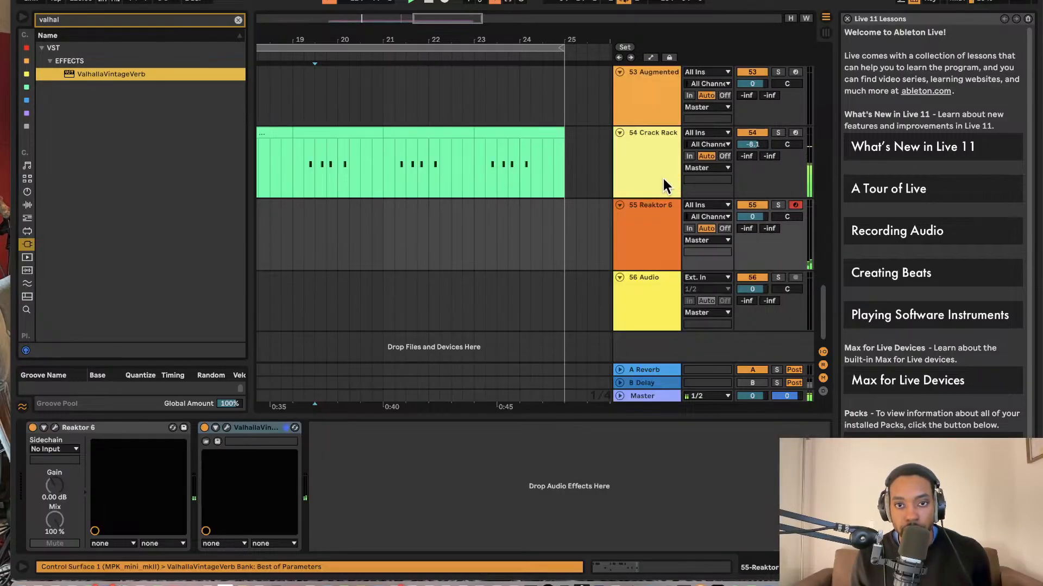
Examine the levels and clips of the Drums group, Massive X and Crack Rack tracks while the arrangement plays.
scroll(733, 204, "up", 10)
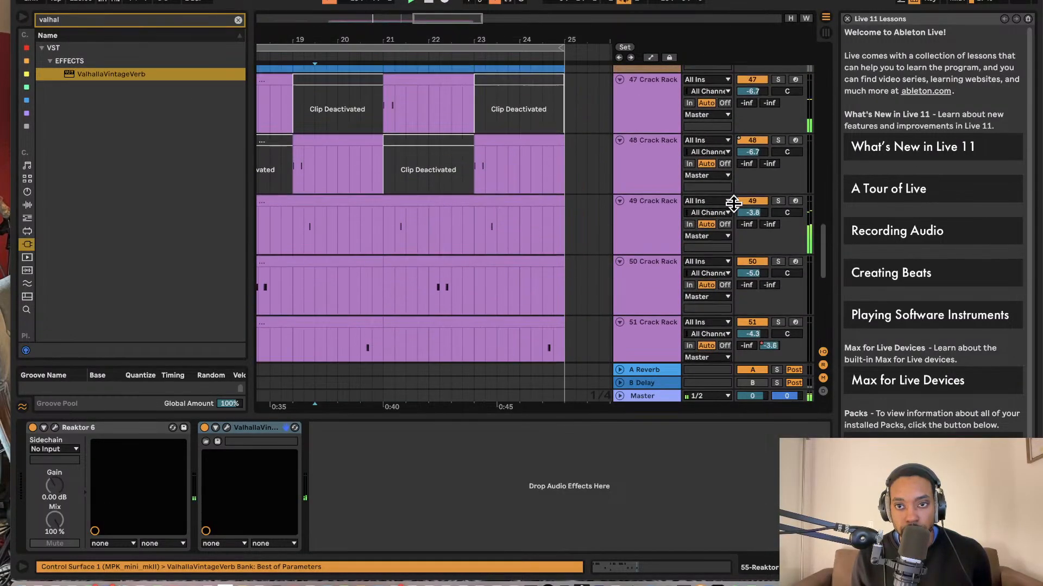
scroll(734, 204, "up", 10)
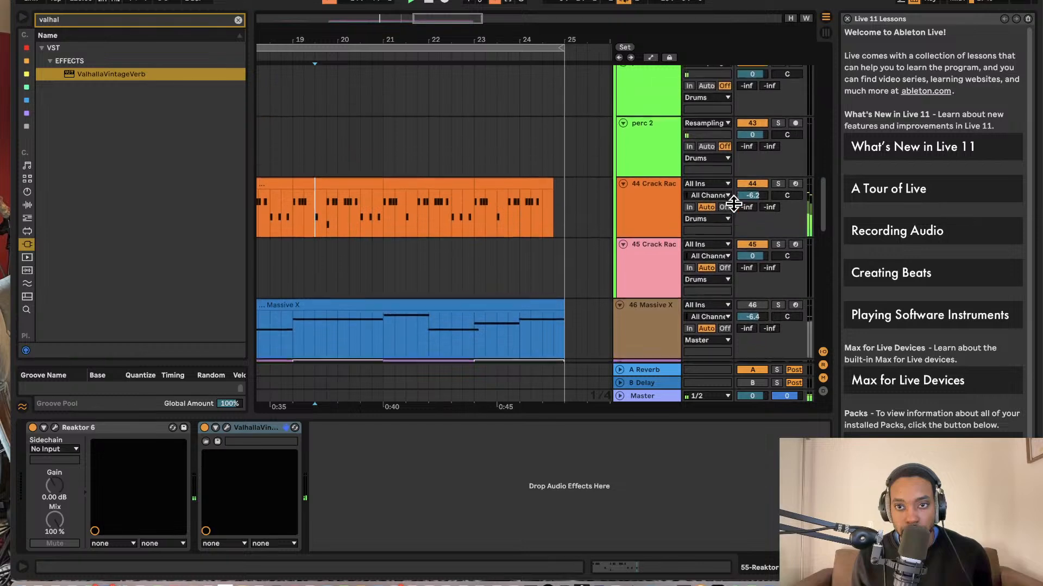
scroll(734, 204, "up", 5)
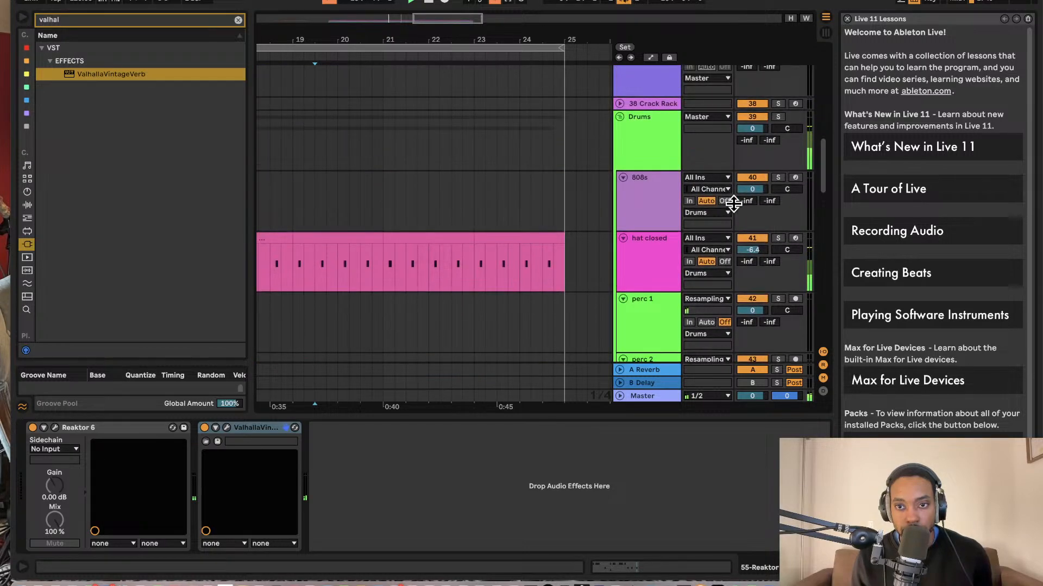
scroll(724, 214, "down", 12)
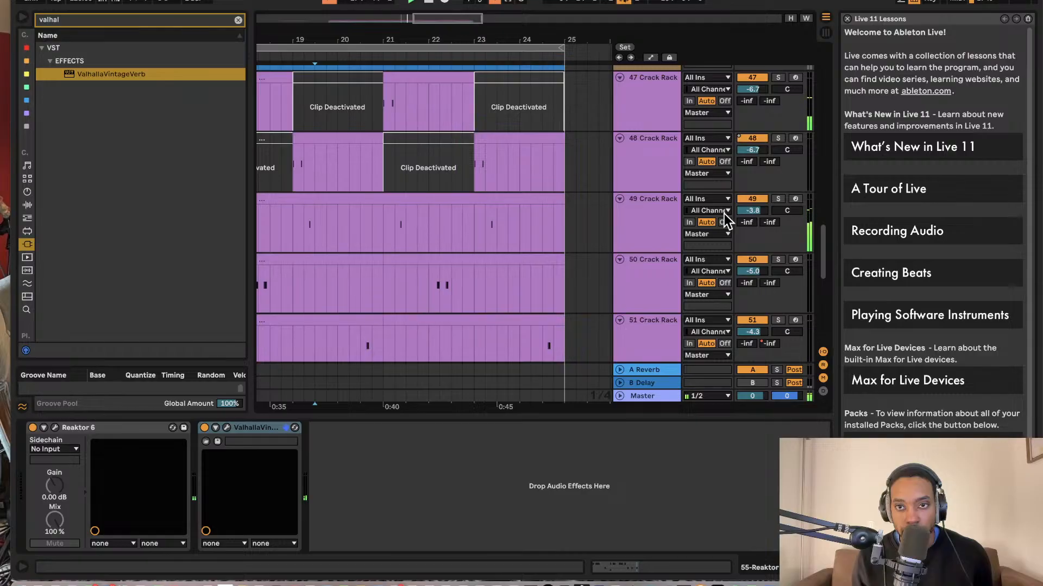
scroll(724, 214, "down", 2)
scroll(724, 214, "down", 9)
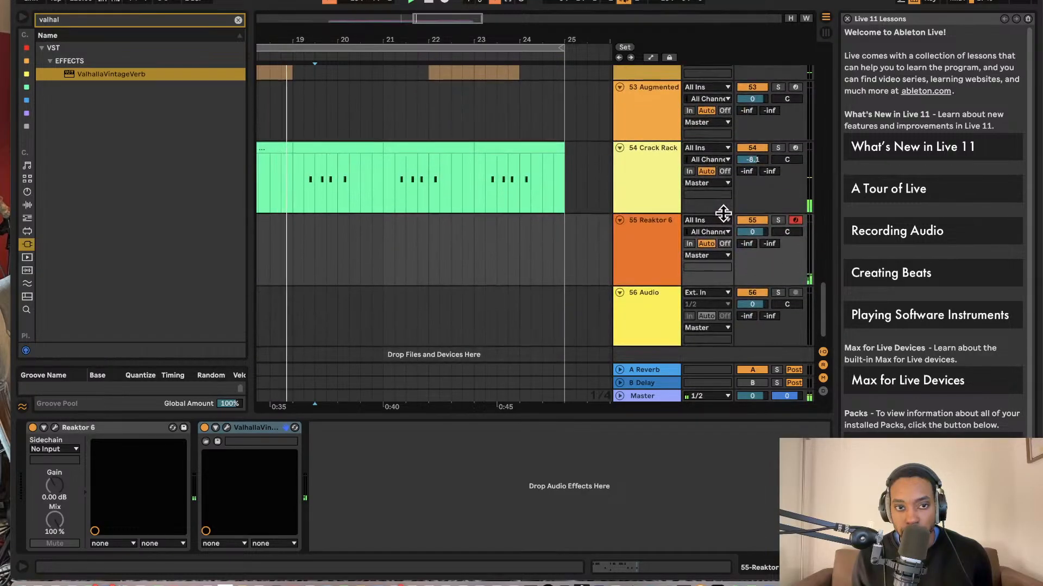
scroll(721, 212, "up", 5)
scroll(719, 210, "up", 1)
scroll(560, 186, "down", 5)
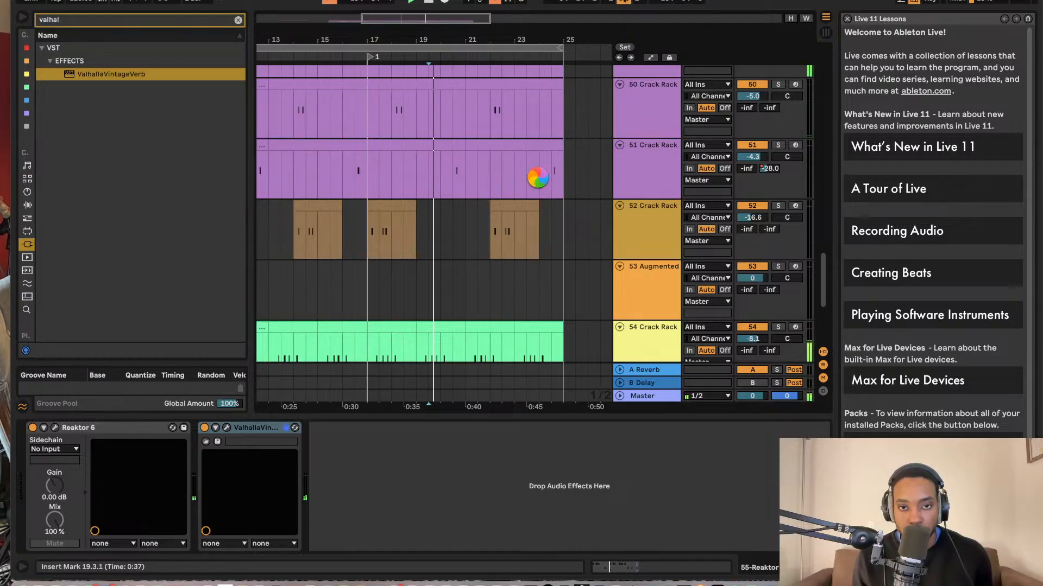
scroll(538, 178, "up", 10)
scroll(538, 178, "left", 4)
scroll(535, 177, "right", 4)
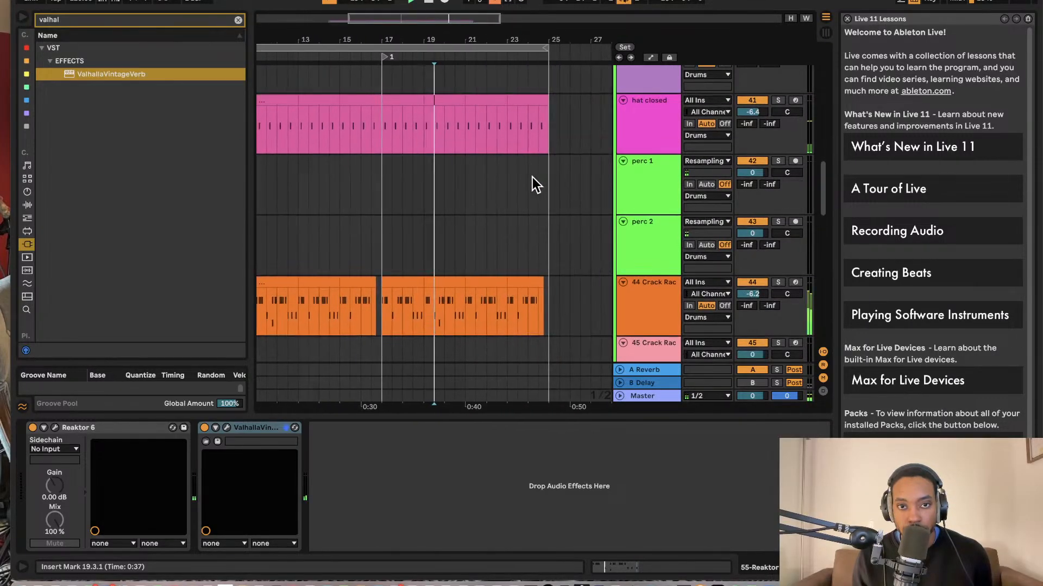
scroll(532, 178, "up", 1)
scroll(533, 177, "left", 4)
scroll(629, 157, "up", 3)
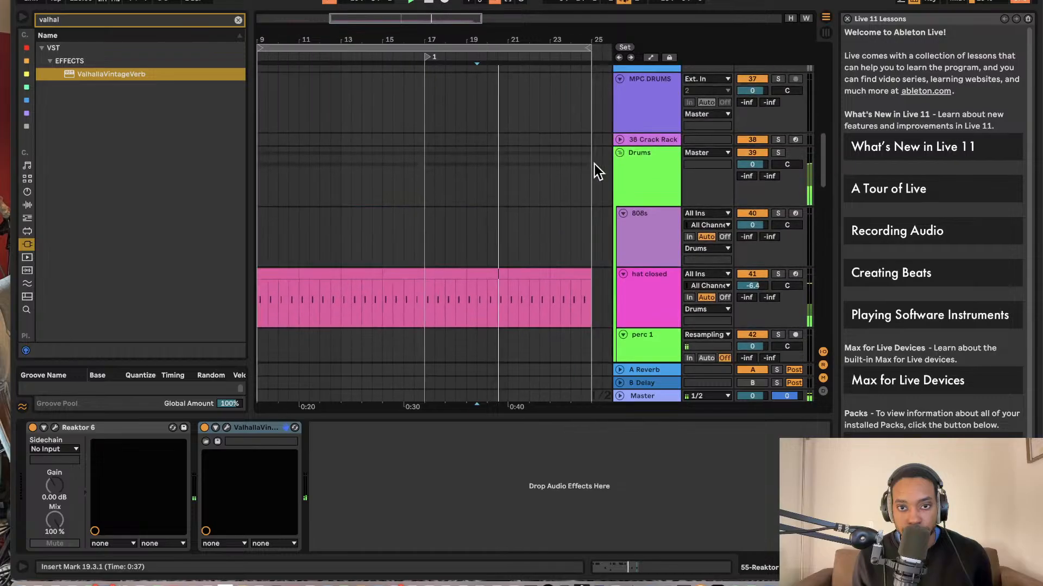
Lower the volume of the 44 Crack Rack track to -13.5 dB.
scroll(594, 164, "down", 10)
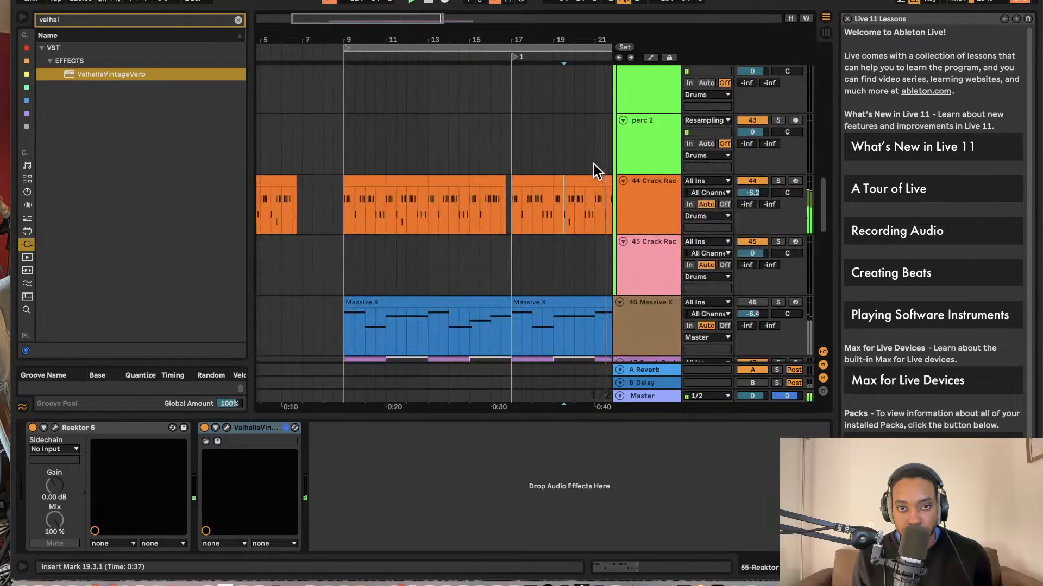
scroll(594, 164, "right", 2)
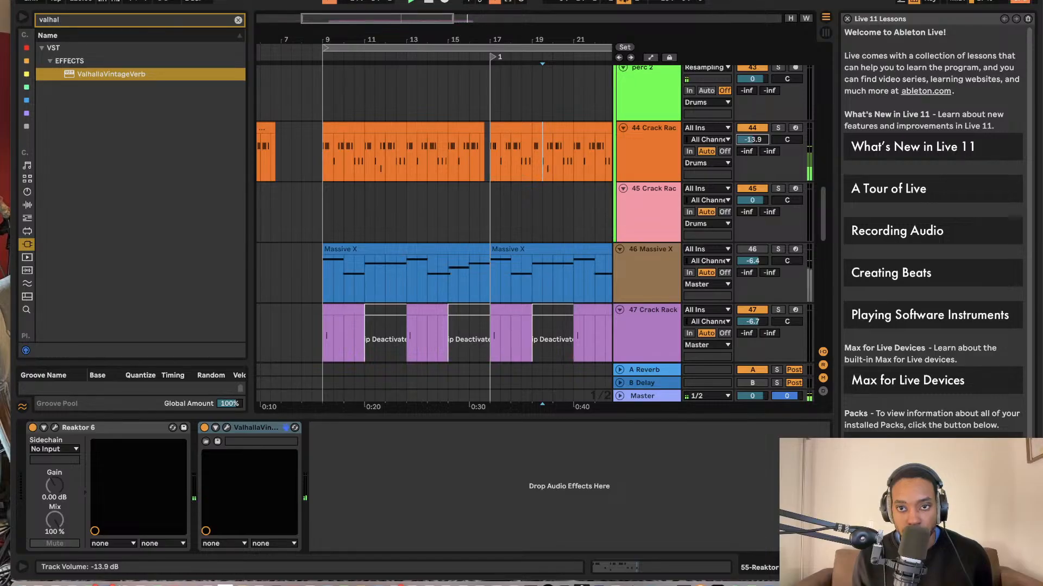
left_click_drag(752, 139, 752, 138)
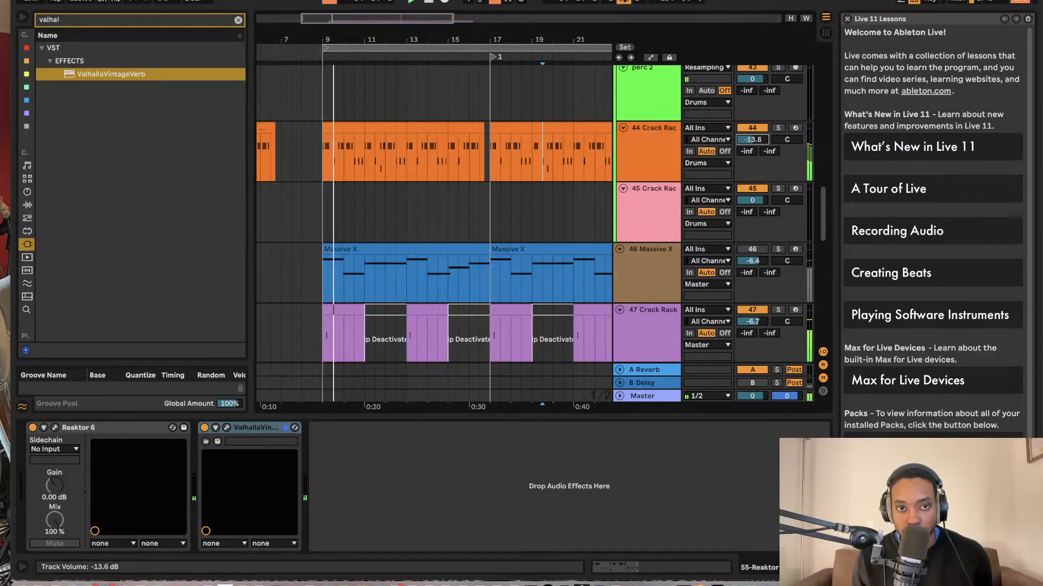
On the 54 Crack Rack track, shorten the kick sample's end to about 0:00:150 and lower the track volume to -11.7 dB.
scroll(629, 167, "down", 5)
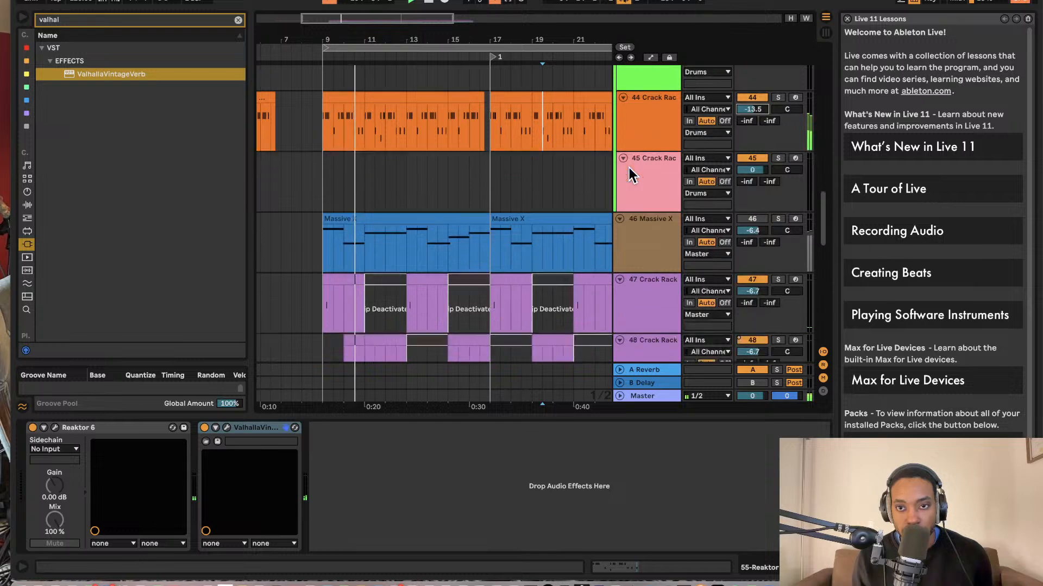
scroll(588, 165, "right", 2)
scroll(584, 164, "down", 5)
scroll(576, 164, "left", 2)
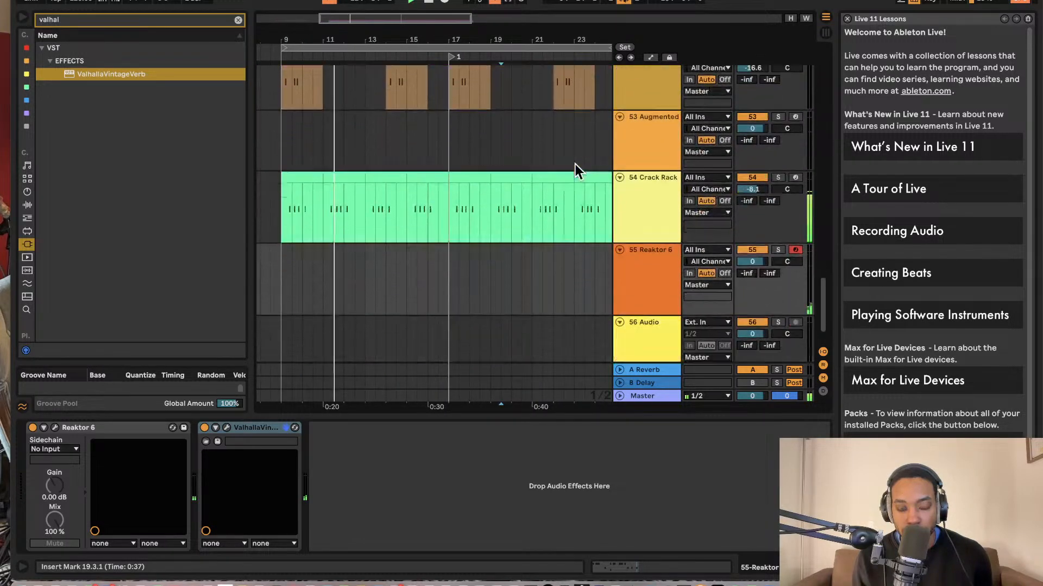
scroll(571, 199, "up", 7)
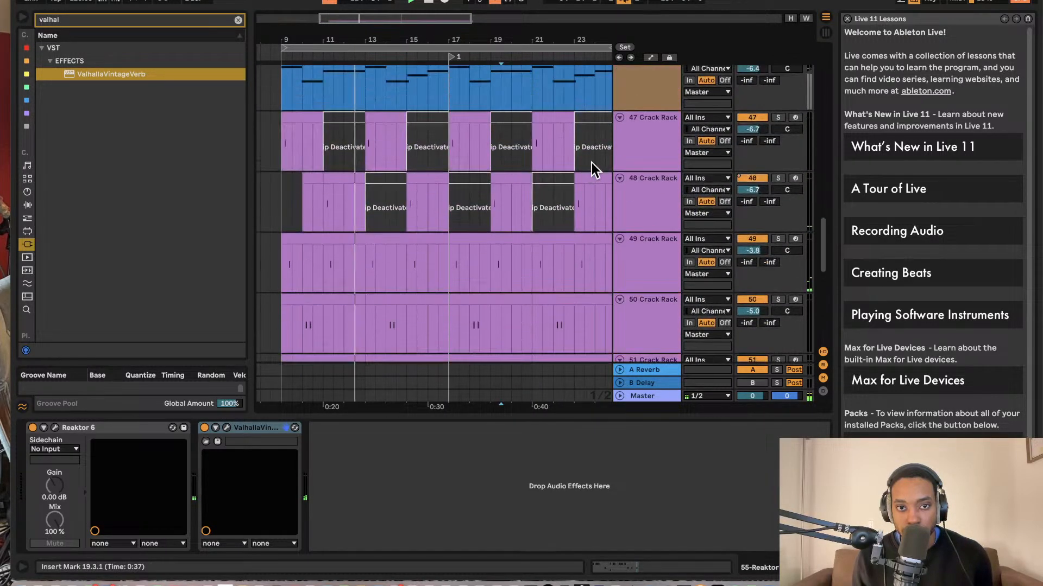
scroll(649, 164, "up", 3)
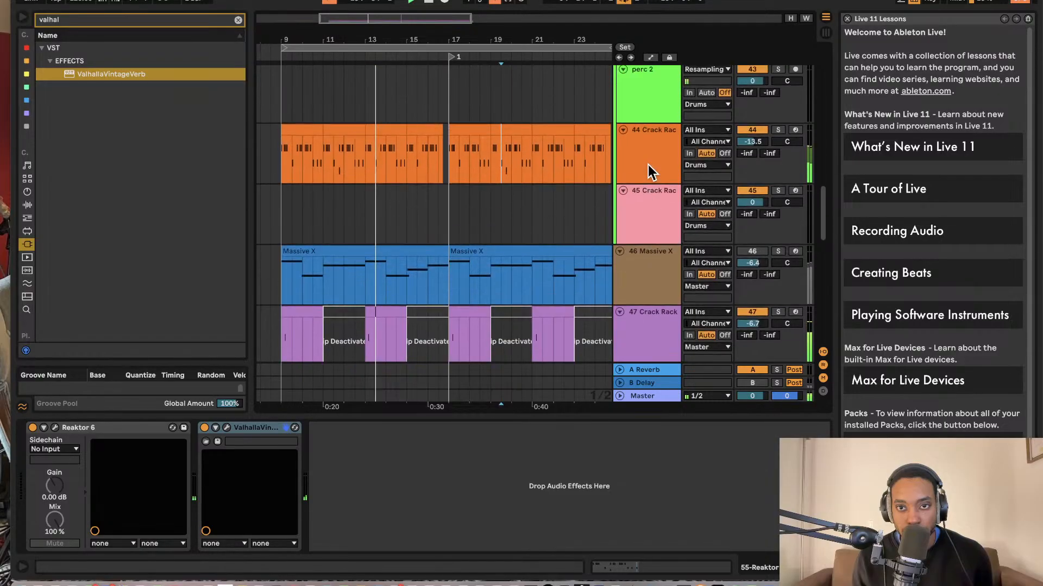
scroll(648, 165, "down", 6)
scroll(646, 168, "down", 3)
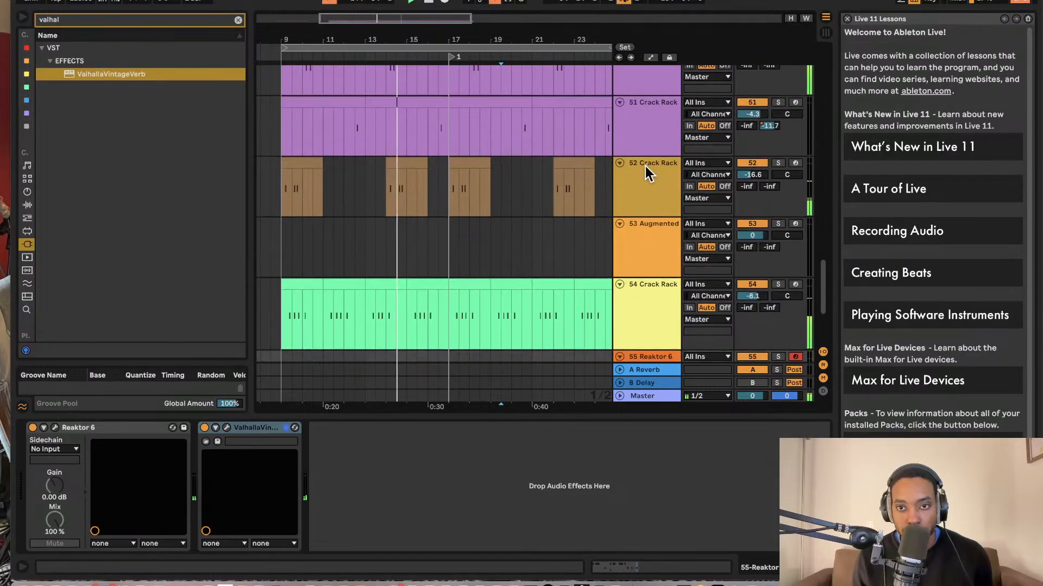
scroll(653, 181, "down", 1)
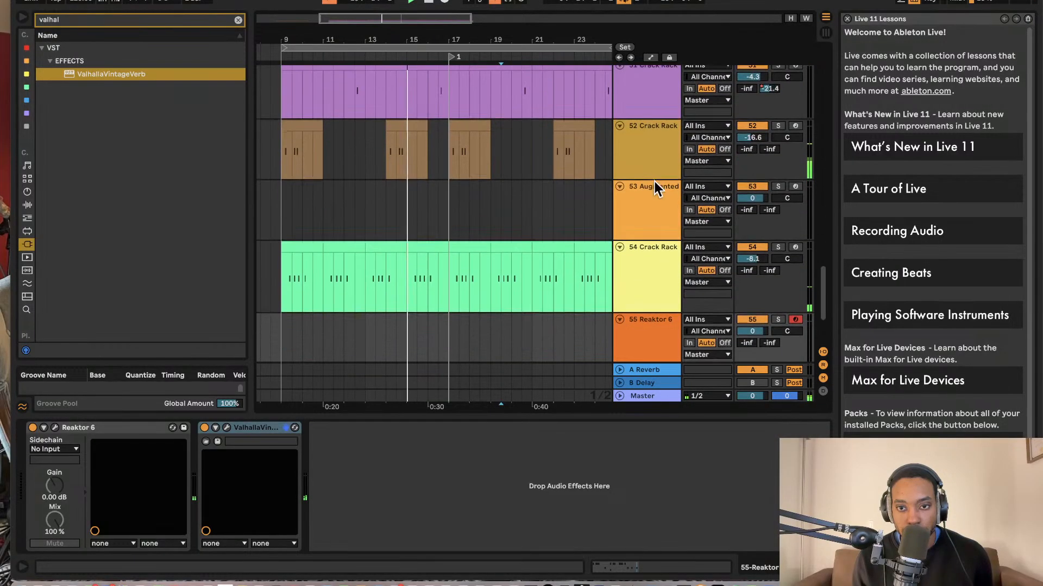
left_click(752, 258)
left_click_drag(755, 262, 755, 288)
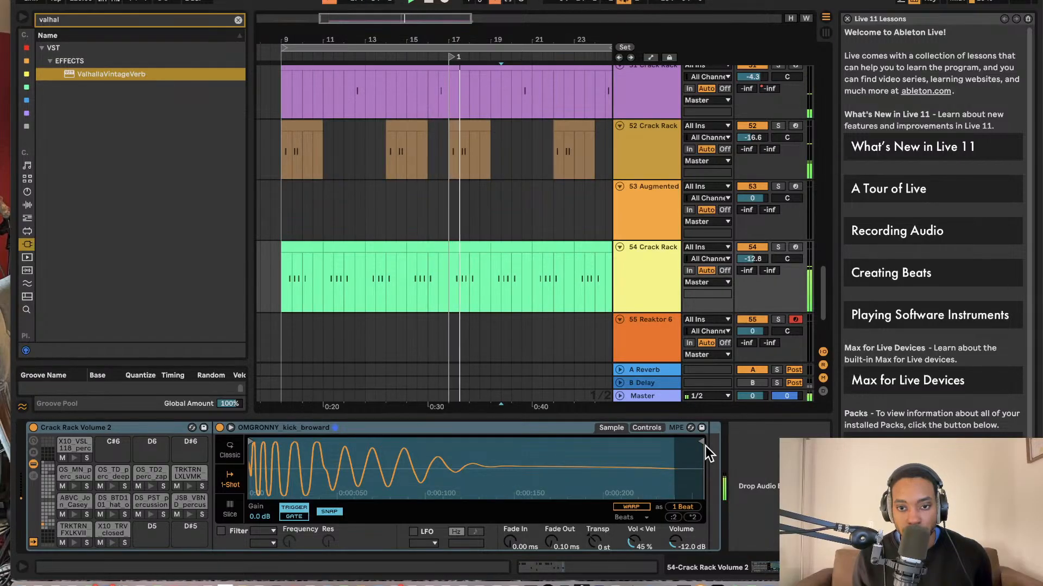
left_click_drag(703, 442, 506, 431)
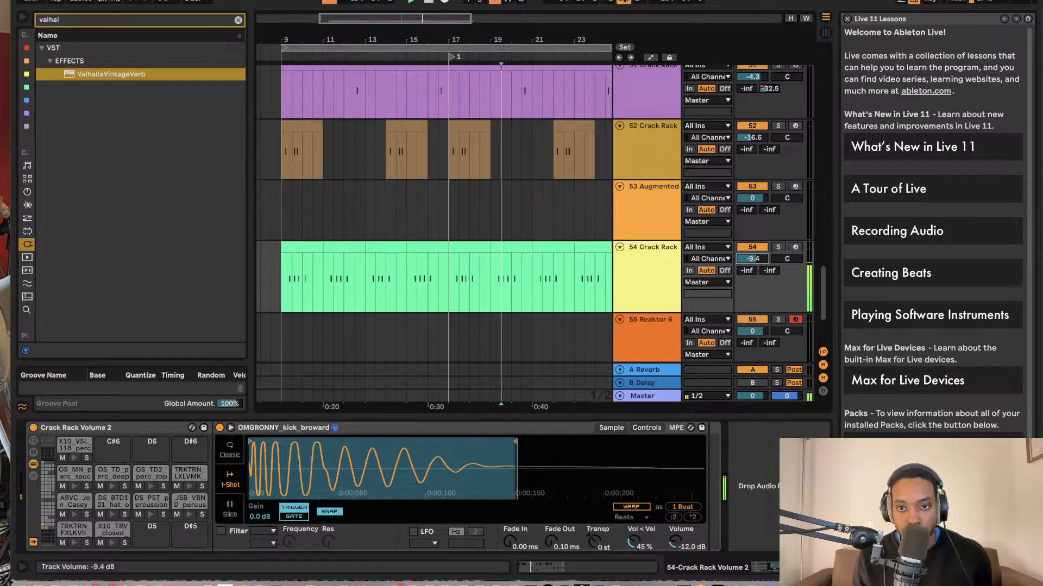
left_click_drag(752, 258, 752, 264)
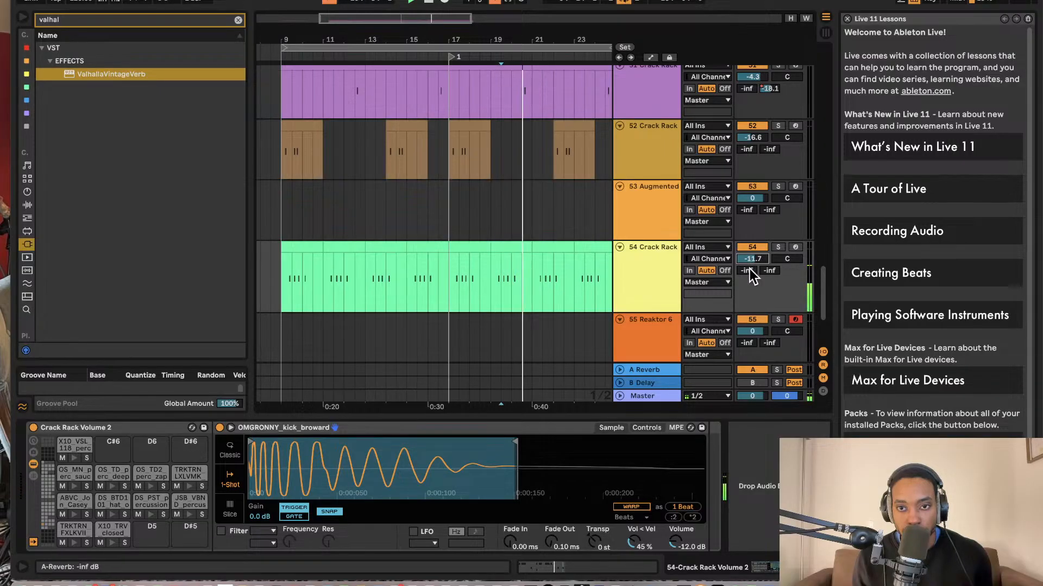
Lower the volume of the 50 Crack Rack track to -10.9 dB and the 49 Crack Rack track to -6.7 dB.
scroll(595, 319, "up", 3)
scroll(595, 319, "left", 1)
scroll(590, 302, "up", 2)
scroll(590, 301, "left", 1)
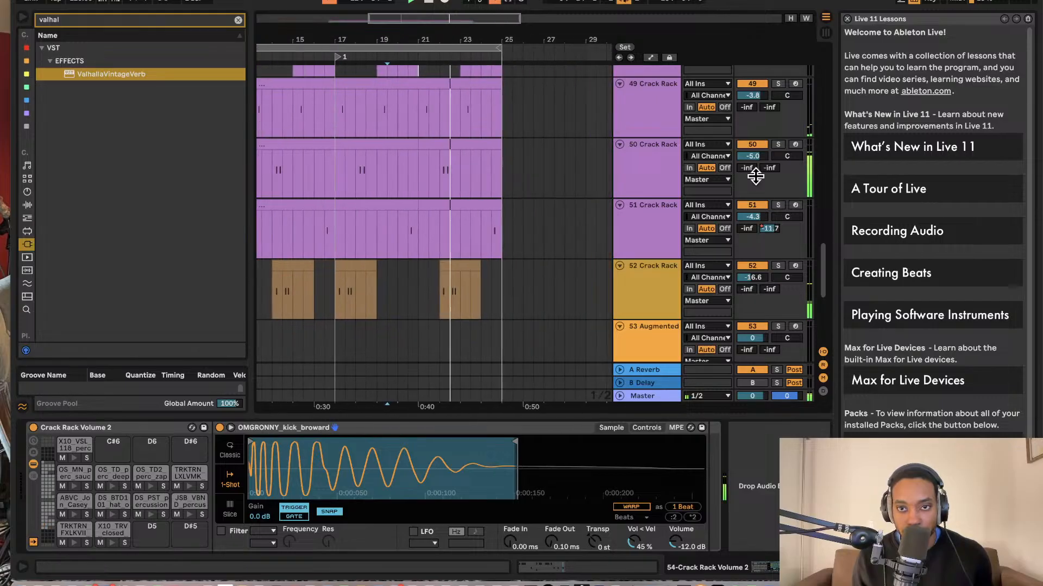
left_click_drag(753, 156, 753, 168)
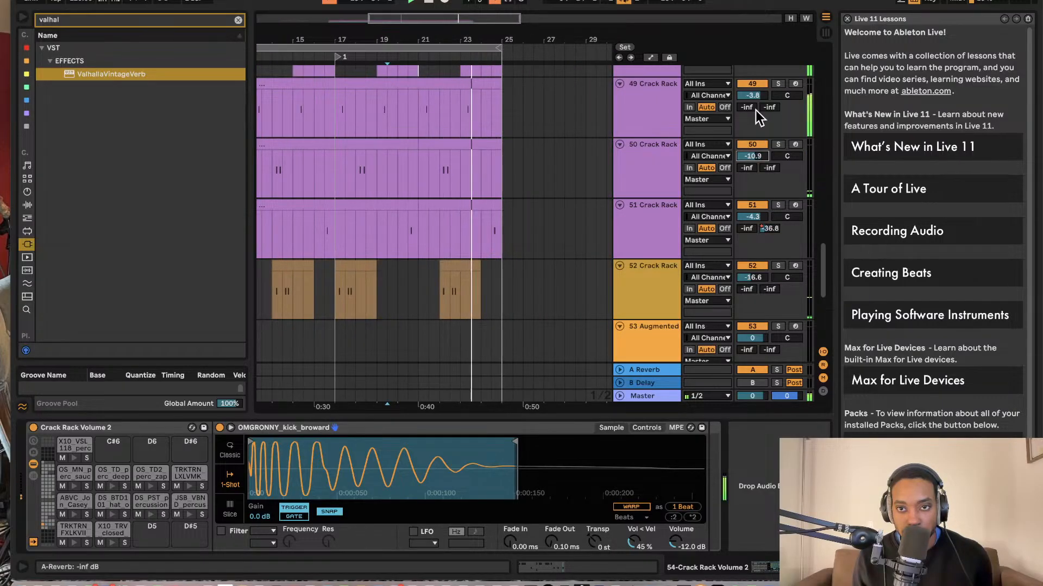
left_click_drag(754, 96, 754, 106)
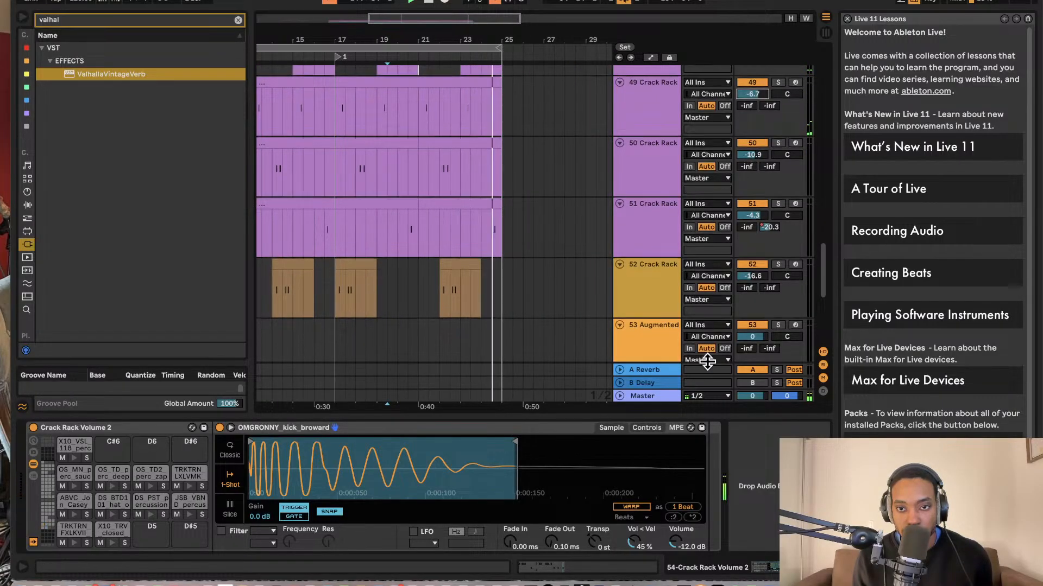
Check the Master meter in Session View, return to Arrangement View, and reset the Master track's Utility Gain to 0 dB.
key("Tab")
key("Tab")
key("Tab")
key("Tab")
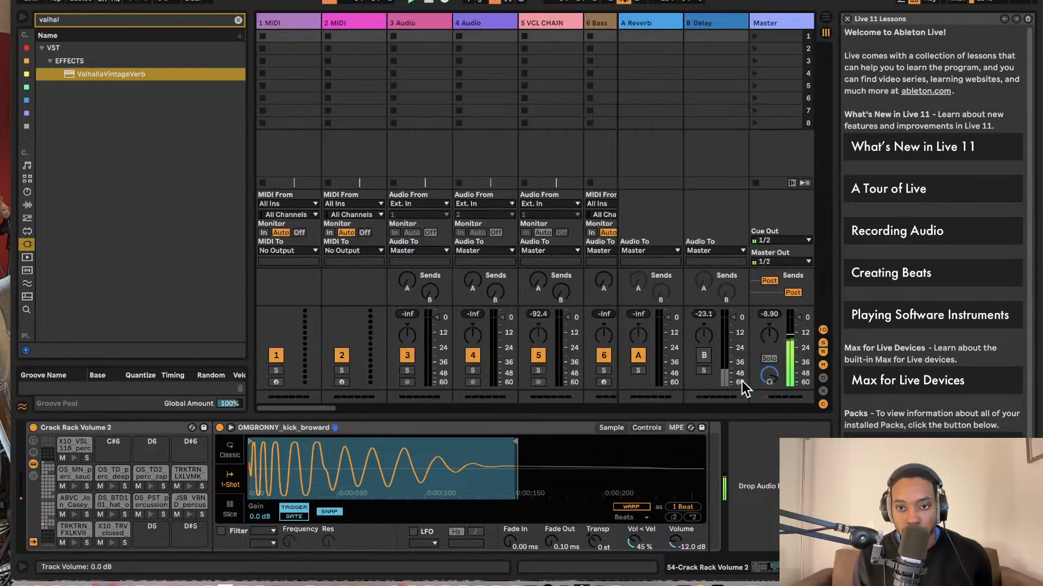
left_click(651, 396)
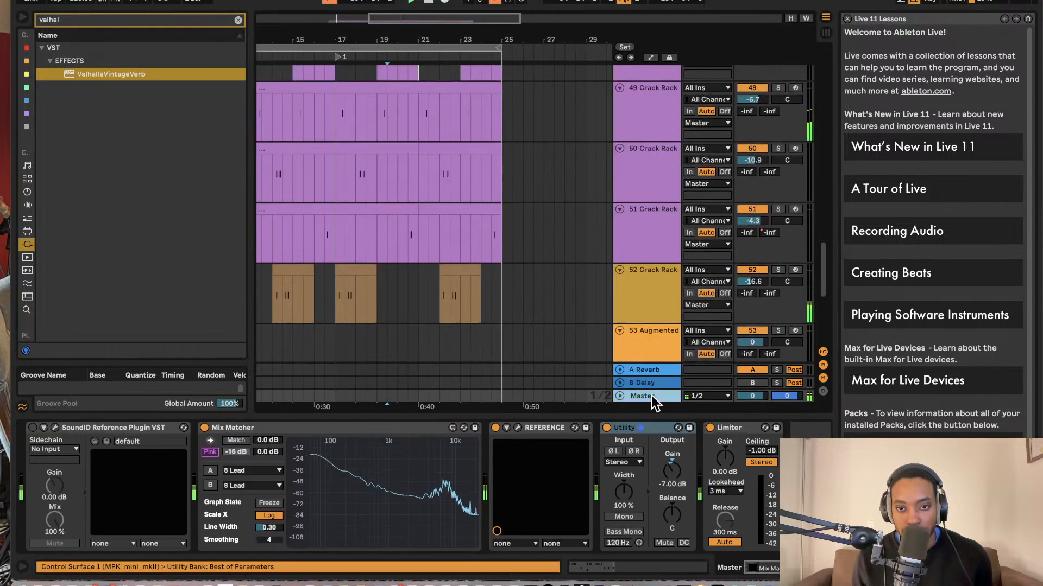
left_click_drag(672, 471, 671, 476)
double_click(671, 476)
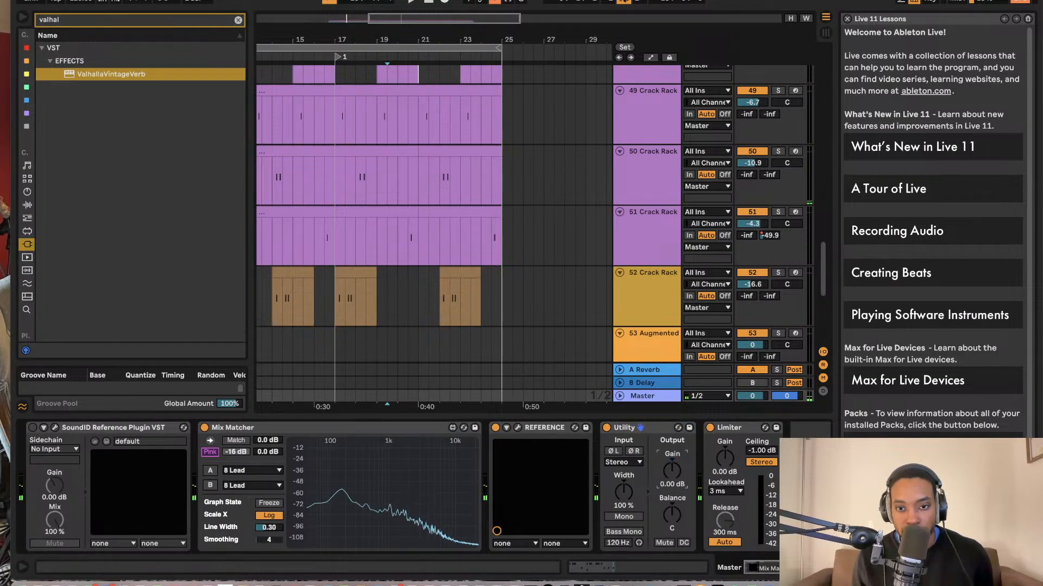
Play the arrangement while checking the mixer levels in Session View, returning to Arrangement View.
key("space")
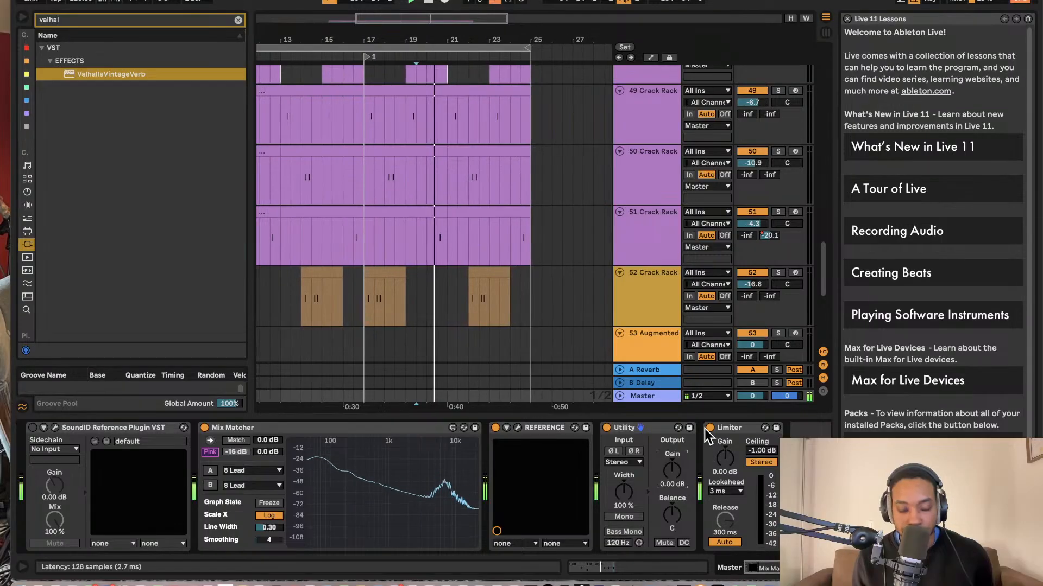
key("Tab")
key("Tab")
key("Tab")
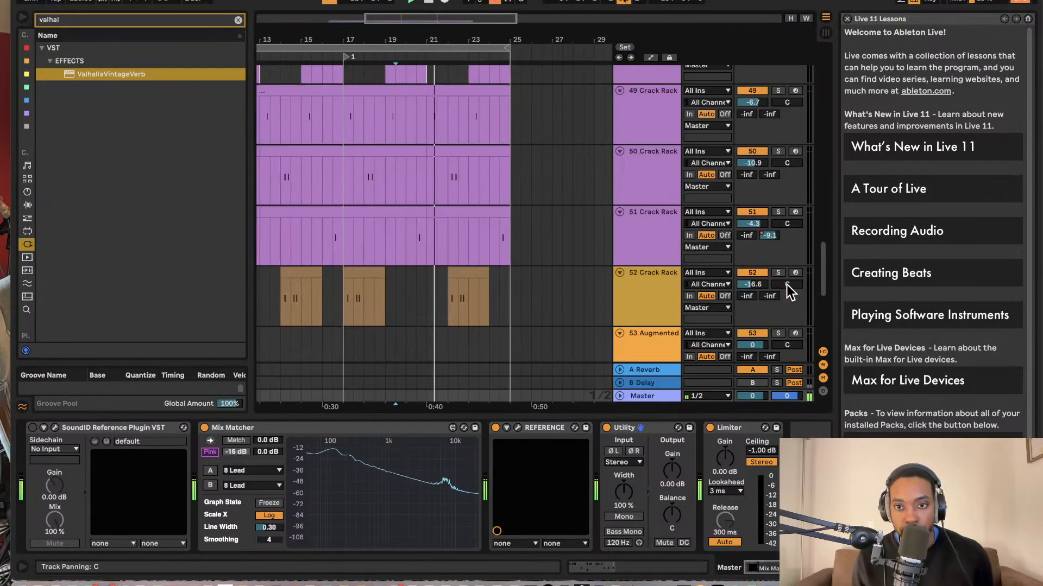
key("Tab")
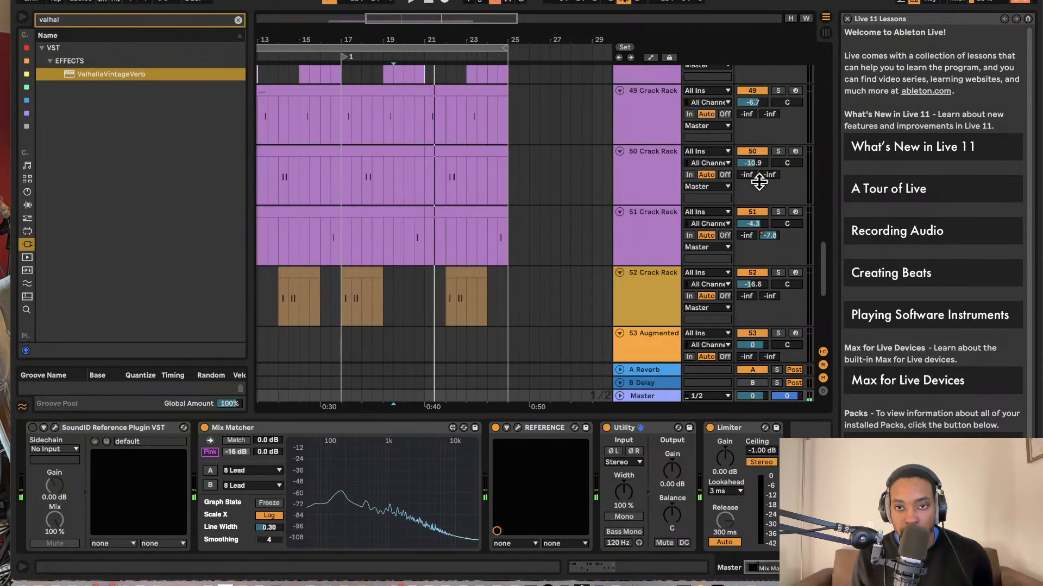
Lower the volumes of the 49, 50 and 51 Crack Rack tracks together to -8.1, -12.3 and -5.7 dB.
left_click(647, 102)
left_click(649, 217, "shift")
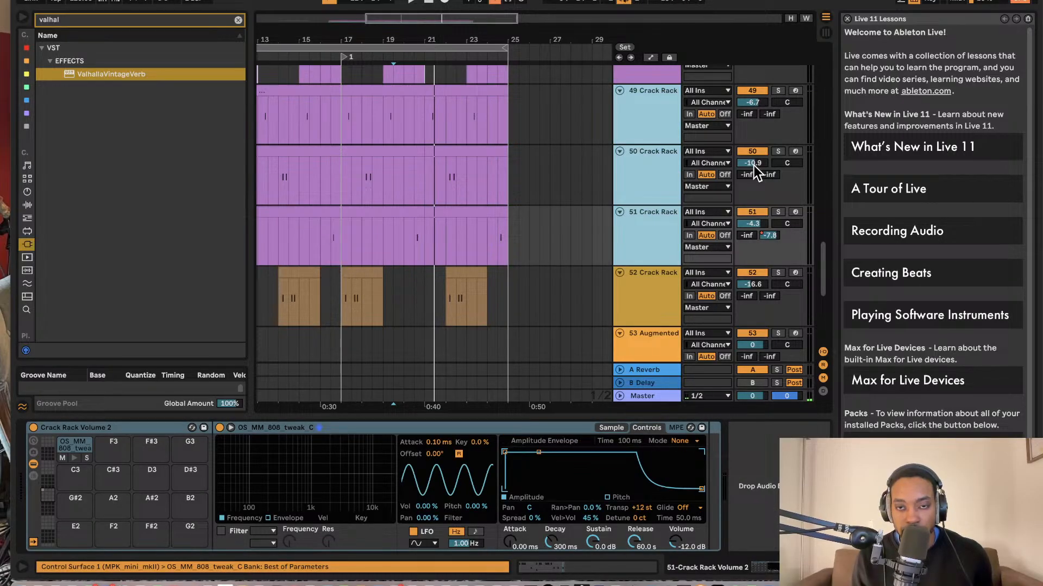
left_click_drag(754, 166, 754, 166)
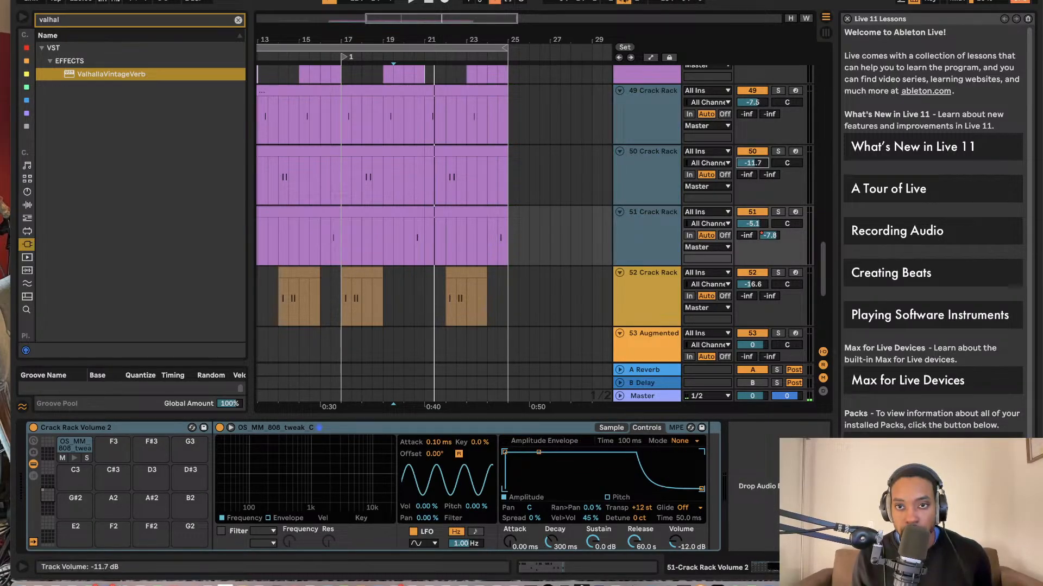
Lower the volume of the 54 Crack Rack track to -18.3 dB and toggle playback.
scroll(762, 233, "down", 5)
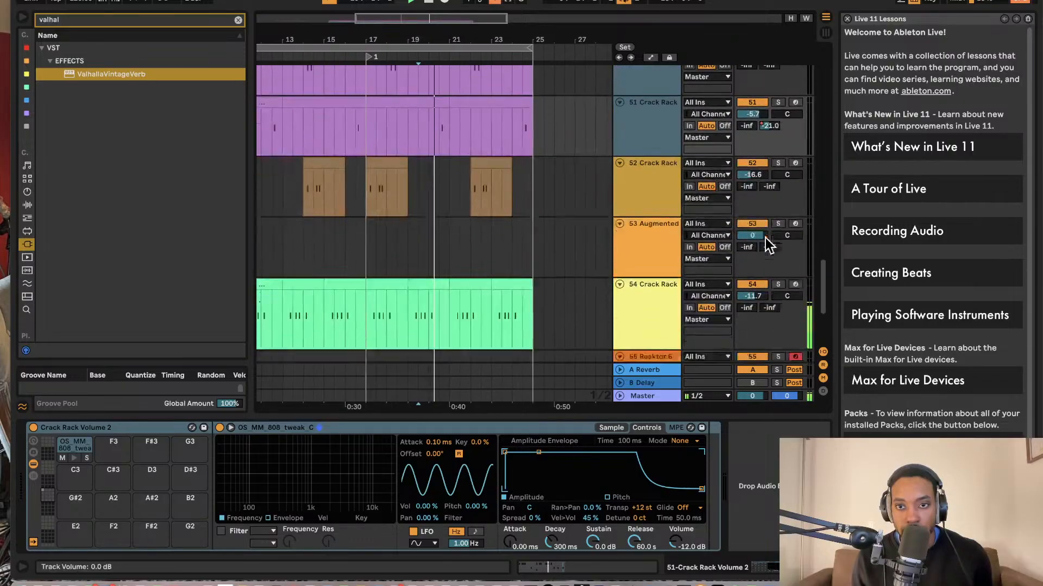
left_click(665, 210)
scroll(658, 215, "down", 3)
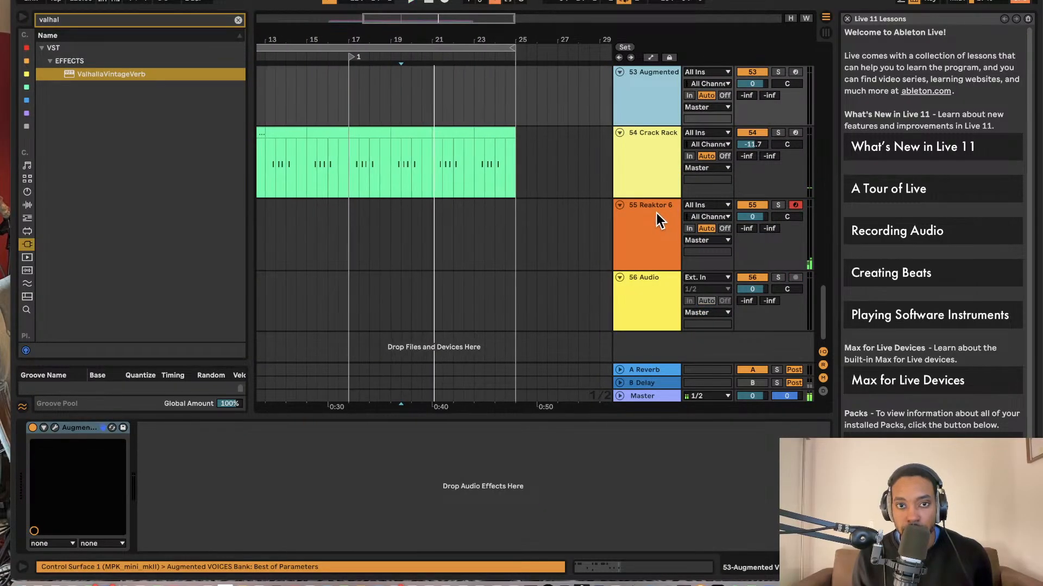
scroll(656, 213, "up", 10)
scroll(657, 213, "up", 5)
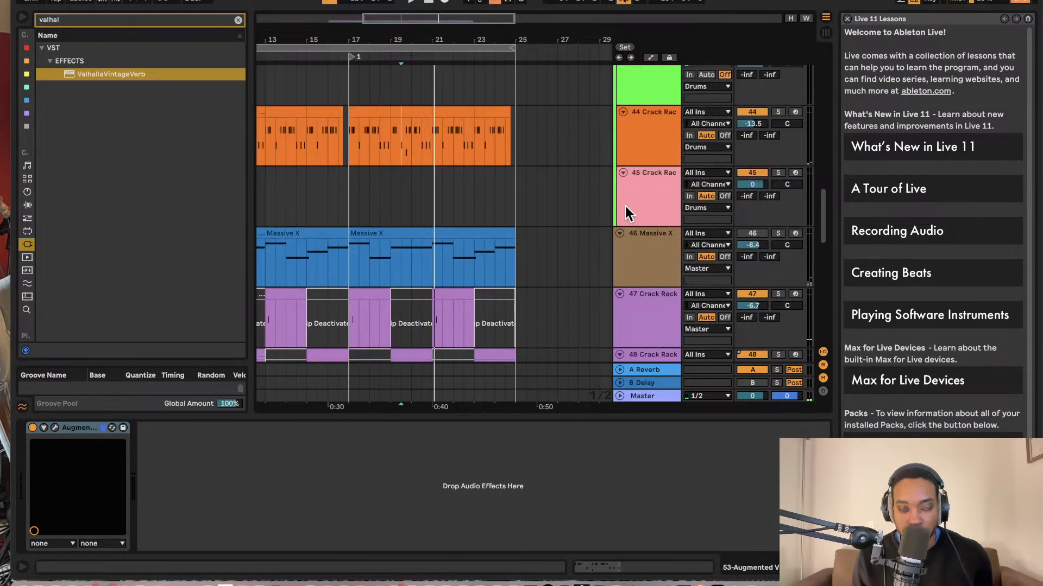
scroll(591, 204, "down", 5)
scroll(590, 203, "down", 5)
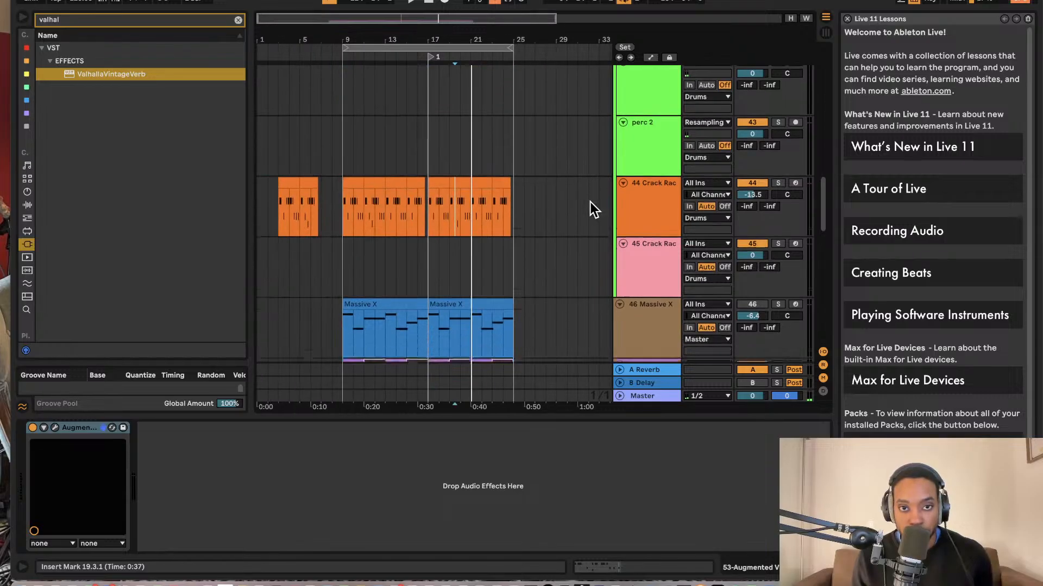
scroll(590, 203, "down", 8)
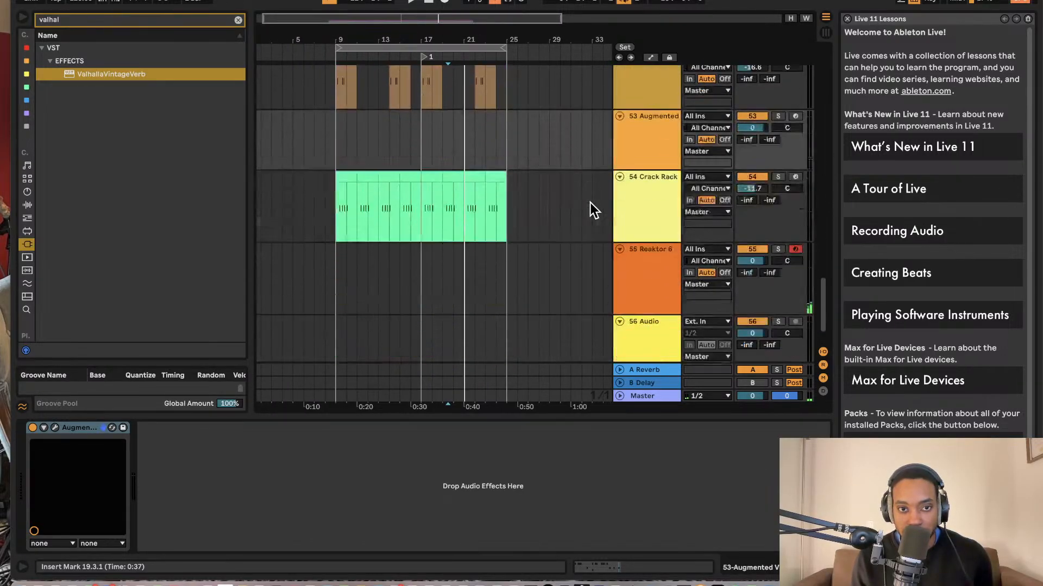
left_click(658, 174)
left_click_drag(757, 147, 754, 153)
key("space")
Lower the volume of the 51 Crack Rack track to -10.9 dB and try its B Delay send disabled before re-enabling it.
scroll(750, 172, "up", 8)
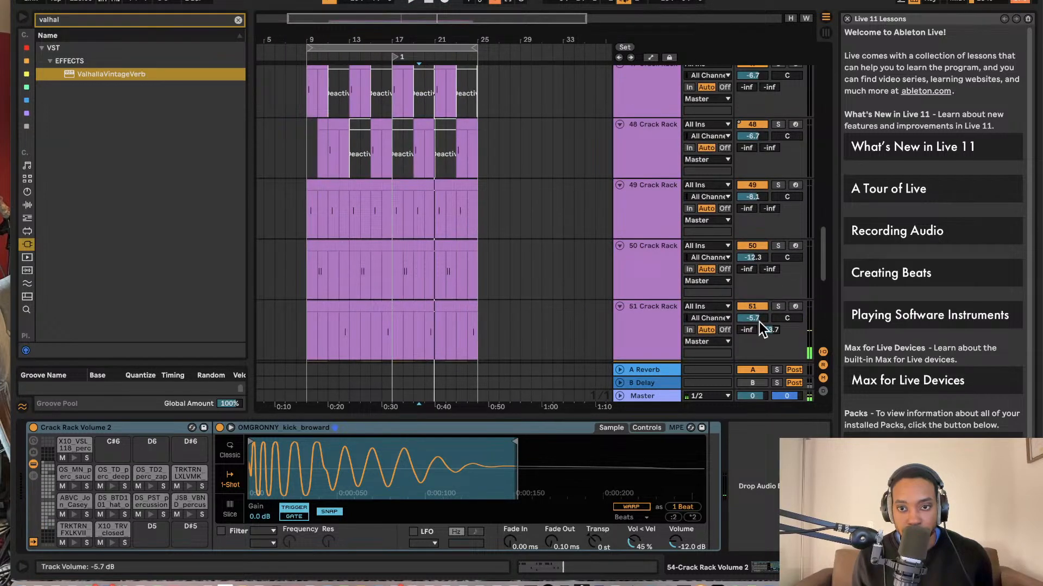
left_click_drag(753, 319, 752, 318)
right_click(775, 330)
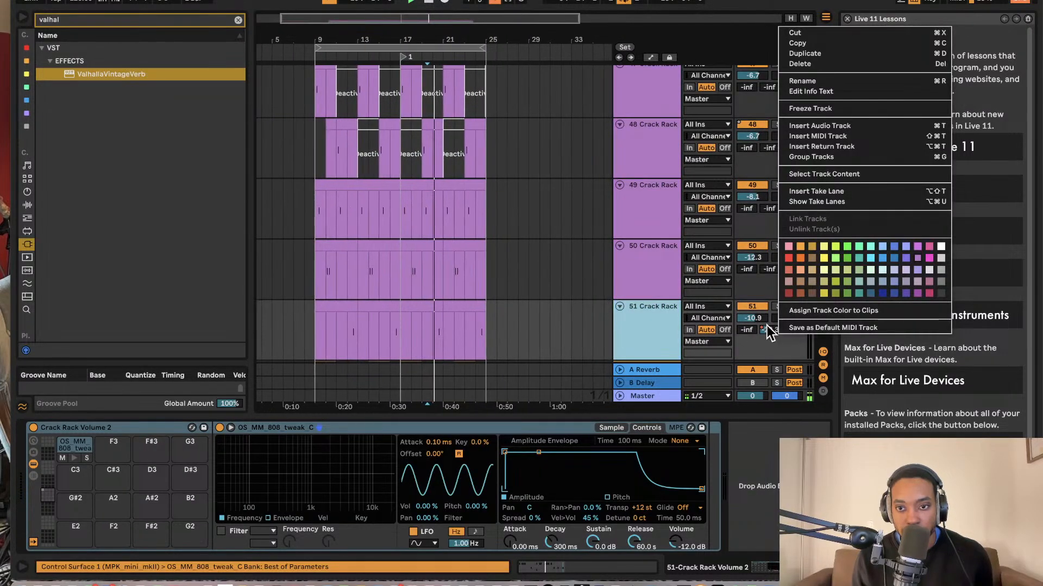
right_click(767, 329)
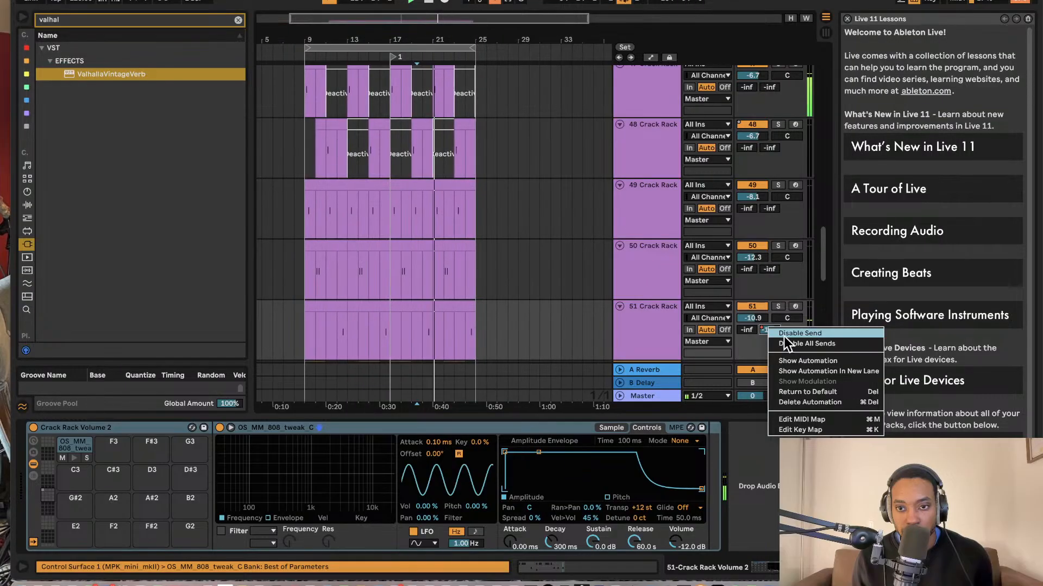
left_click(783, 334)
right_click(768, 329)
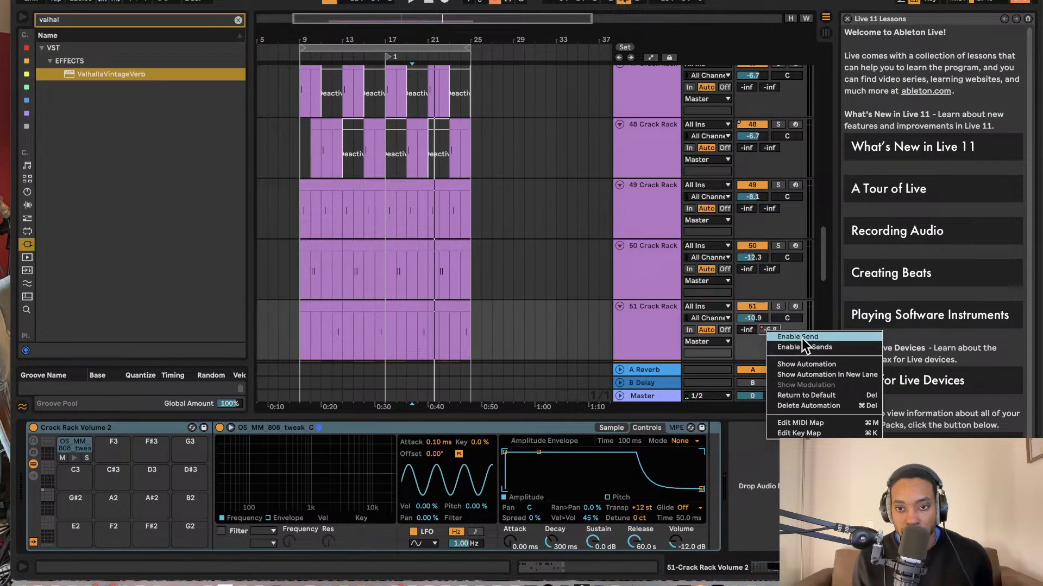
left_click(801, 337)
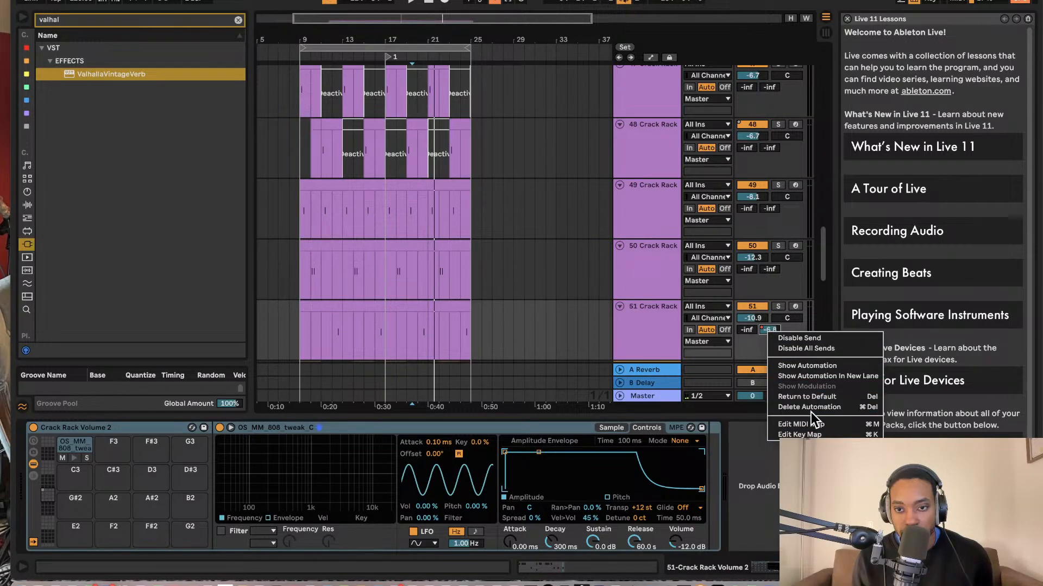
Delete the B Delay send automation on the 51 Crack Rack track and lower the track volume to -20.9 dB.
left_click(653, 62)
right_click(767, 329)
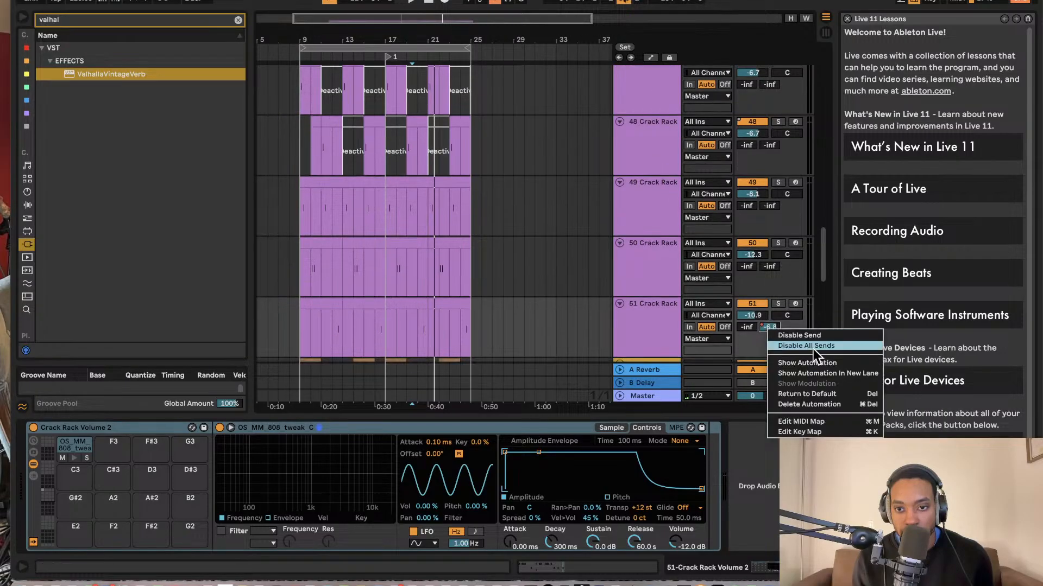
left_click(811, 405)
key("space")
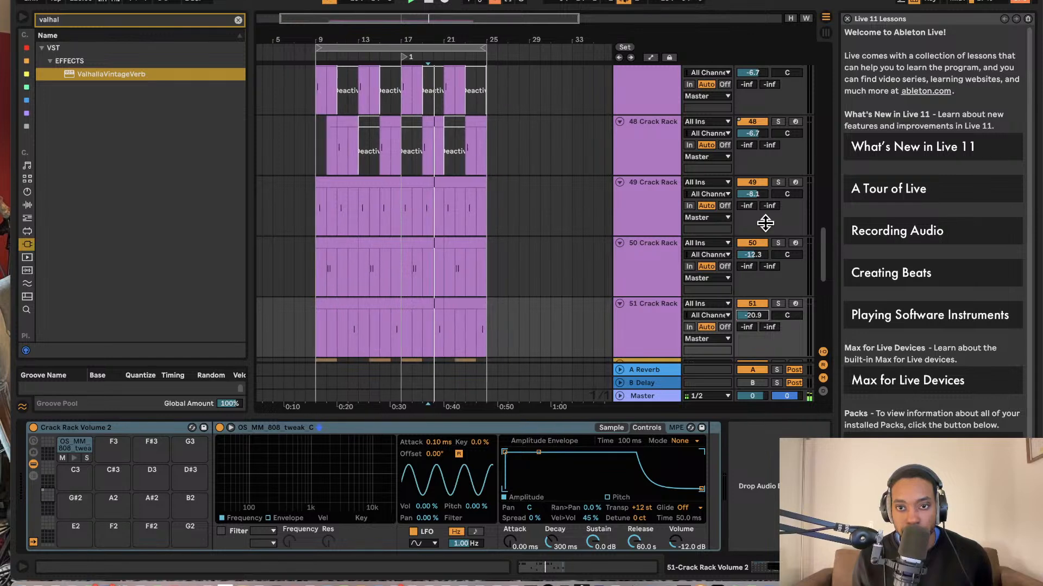
Lower the volume of the 47 Crack Rack track to -14.4 dB.
scroll(763, 228, "up", 4)
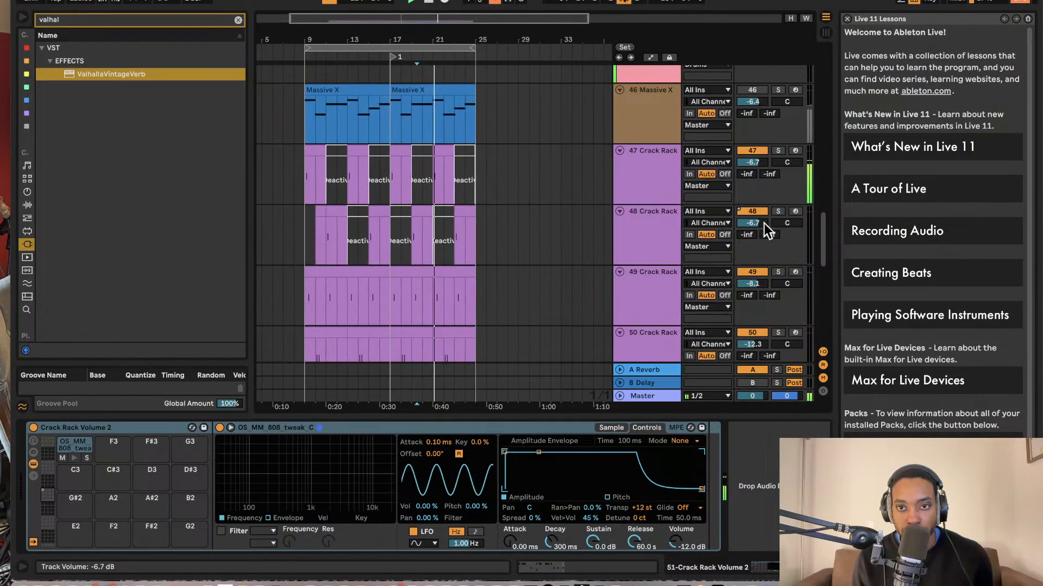
left_click_drag(757, 161, 758, 169)
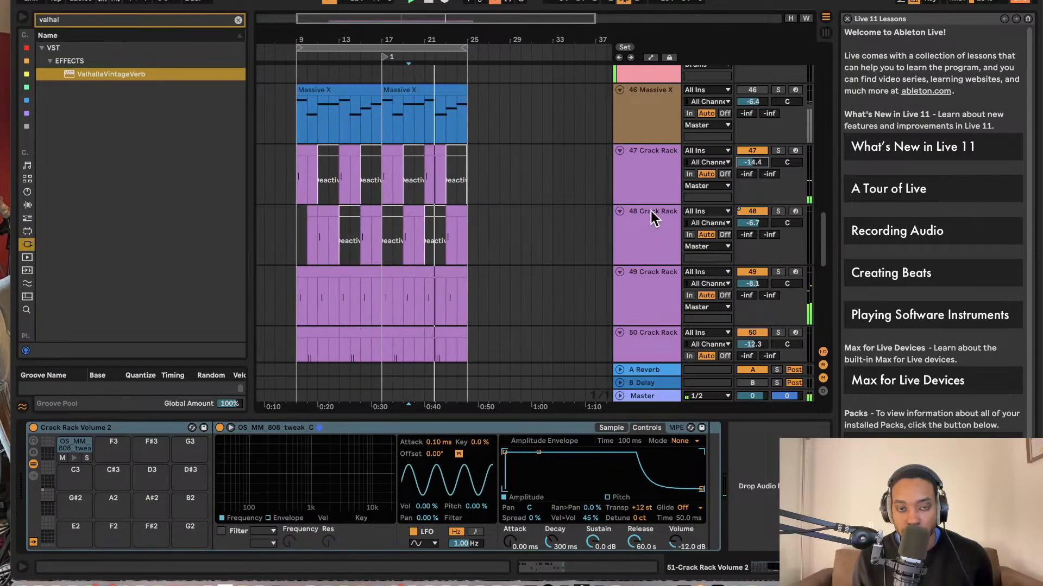
scroll(611, 197, "down", 5)
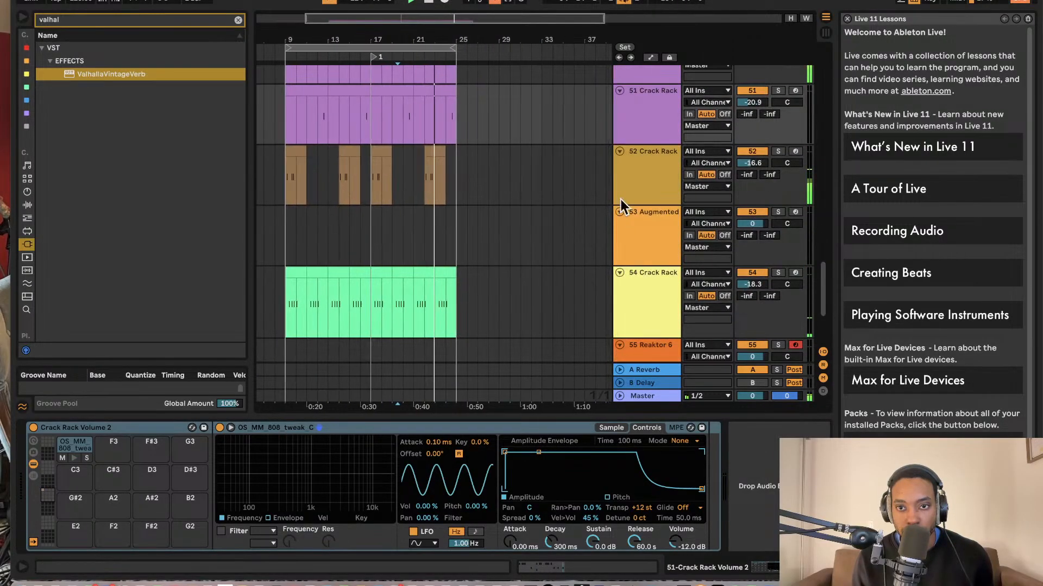
scroll(641, 201, "up", 8)
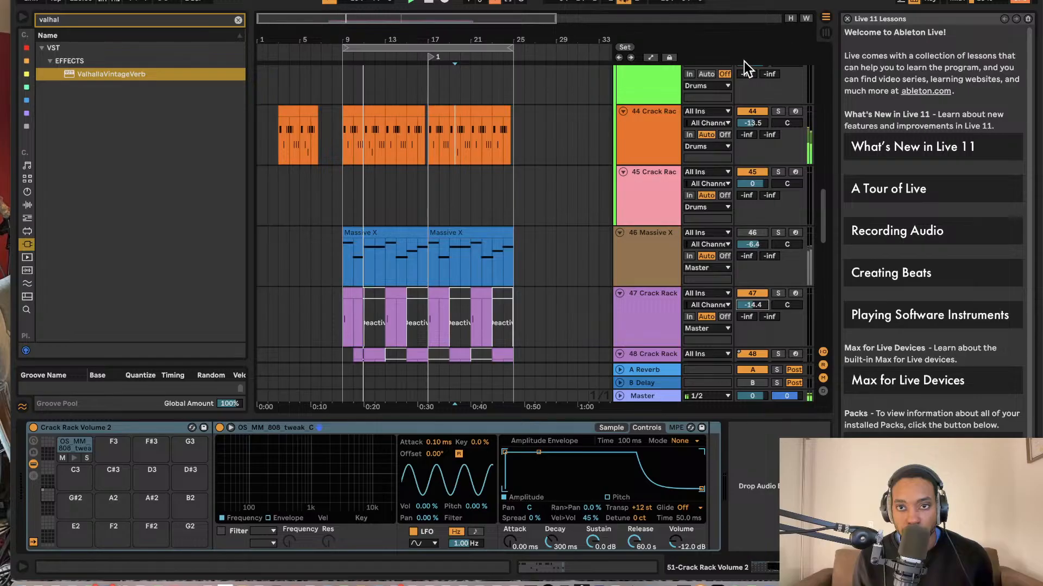
Show the automation lanes to inspect the Crack Rack tracks, play from bar 10 on track 48, and hide the lanes.
left_click(650, 57)
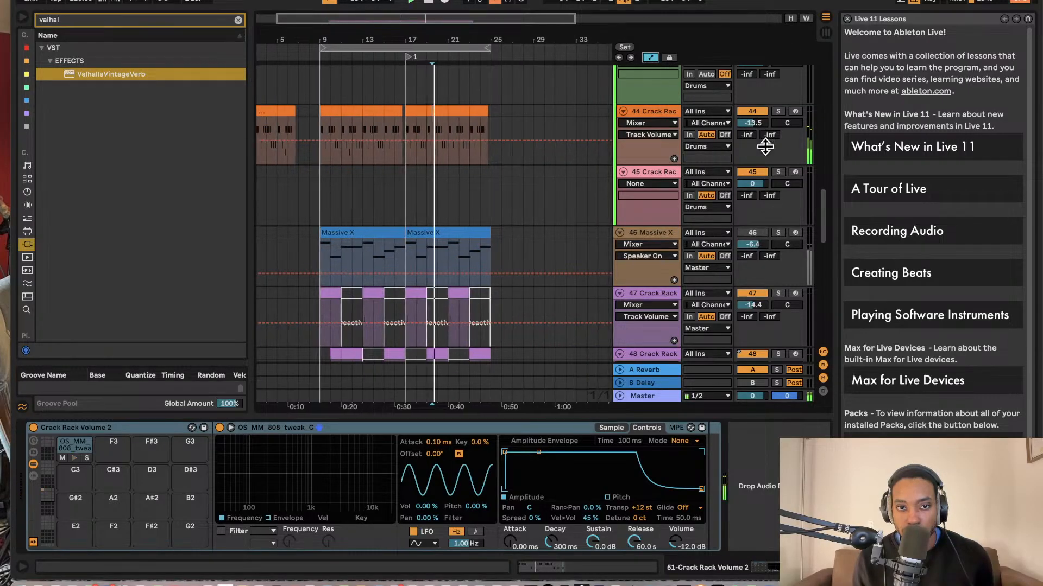
scroll(471, 190, "down", 10)
scroll(360, 127, "up", 3)
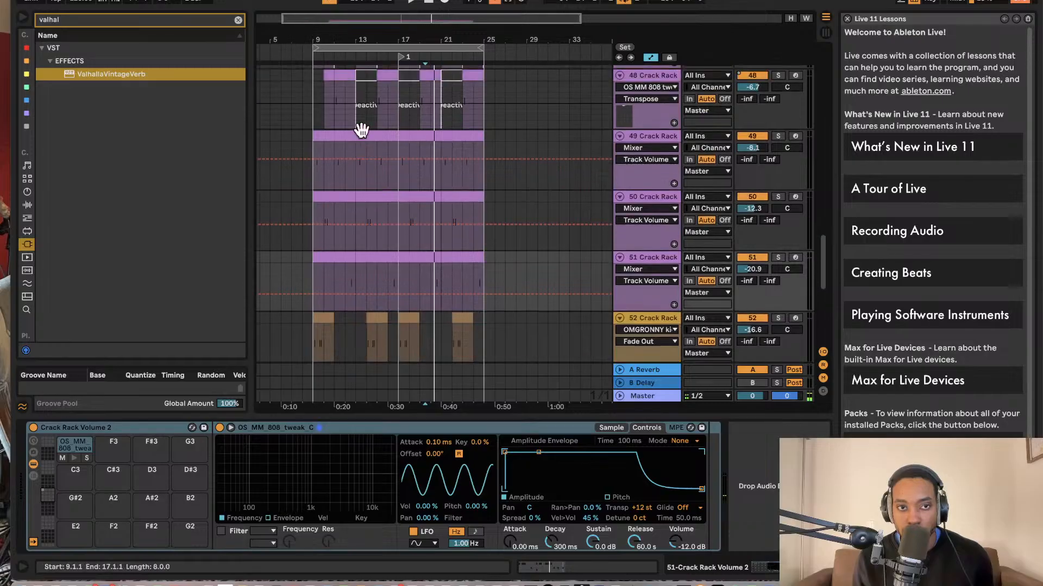
left_click(328, 127)
key("space")
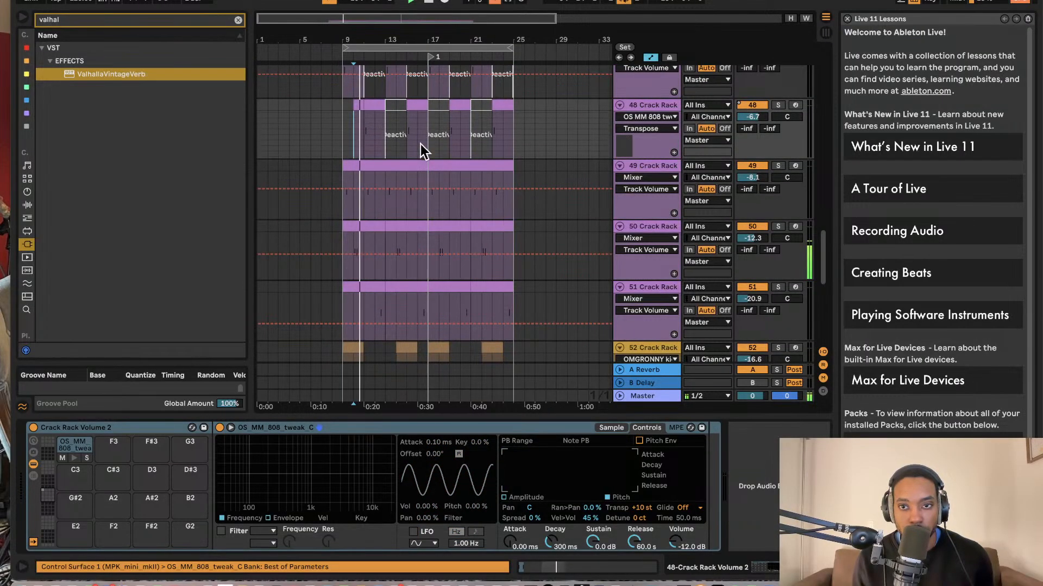
left_click(651, 56)
Lower the volume of the 48 Crack Rack track to -16.4 dB.
scroll(592, 160, "up", 3)
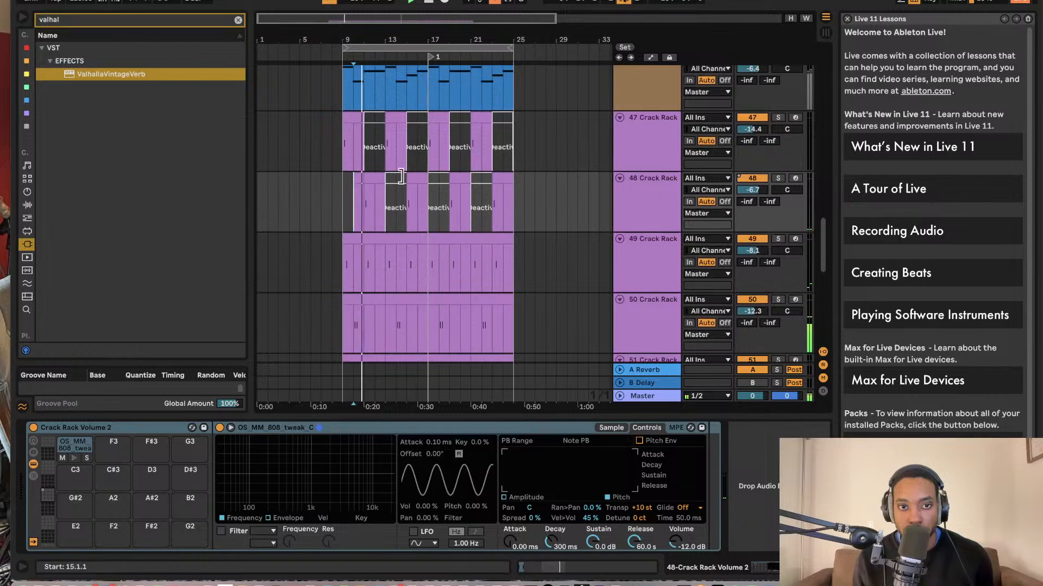
scroll(372, 186, "up", 10)
scroll(386, 178, "up", 3)
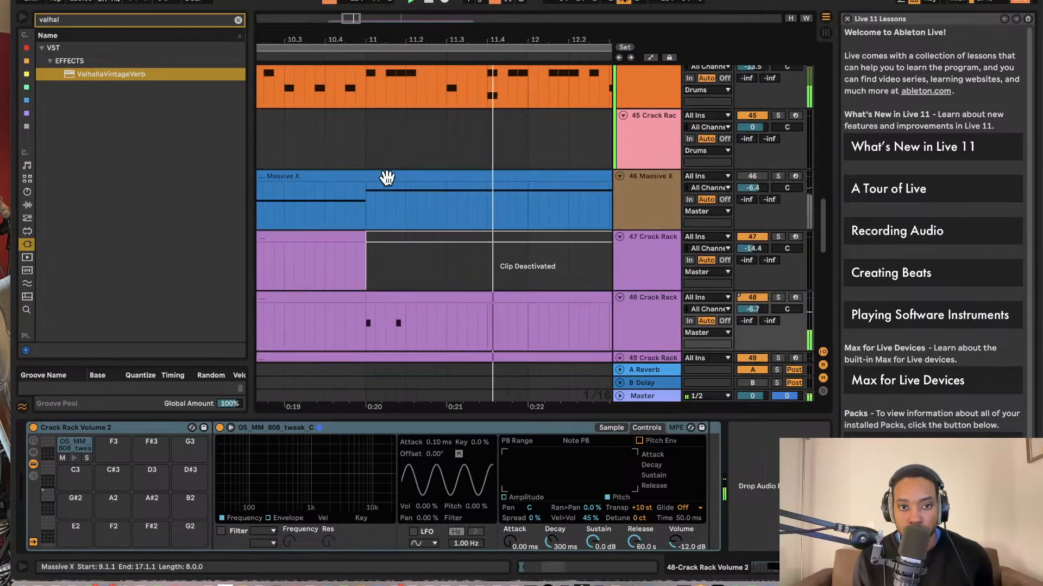
scroll(398, 177, "down", 3)
scroll(399, 177, "down", 3)
scroll(398, 177, "up", 2)
scroll(399, 177, "down", 5)
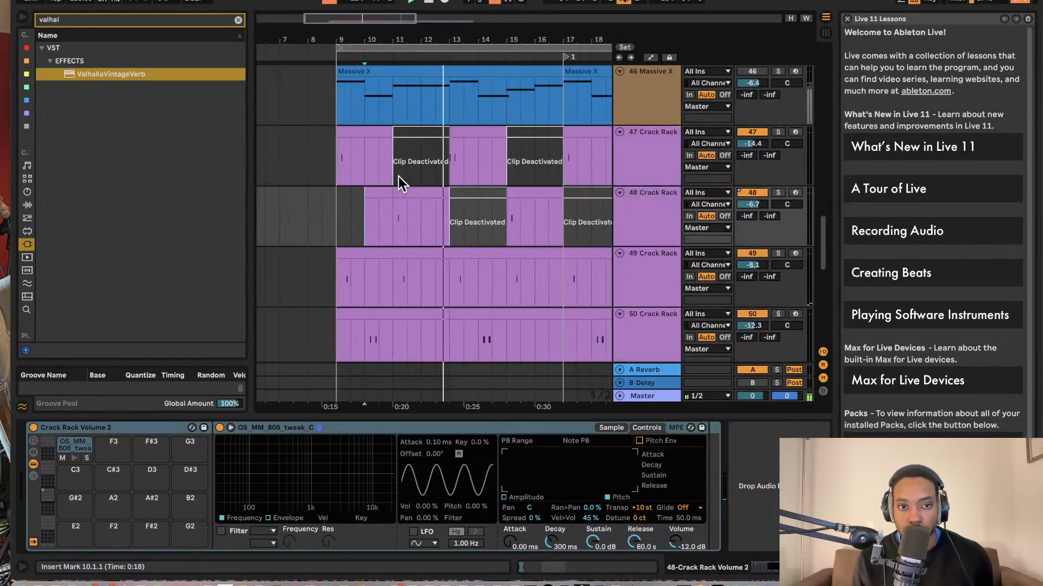
left_click(449, 196)
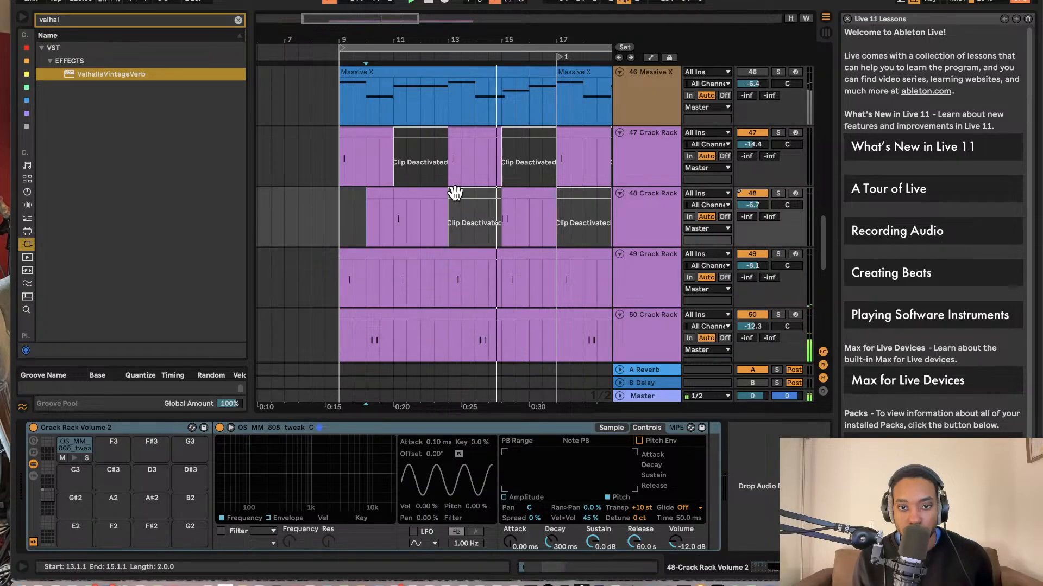
scroll(520, 187, "right", 3)
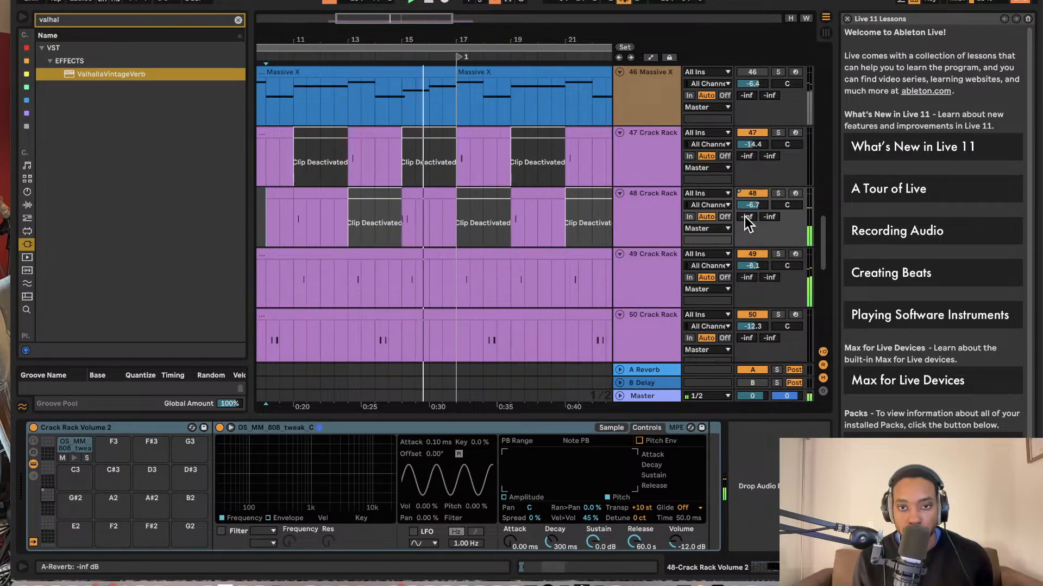
left_click_drag(752, 205, 753, 232)
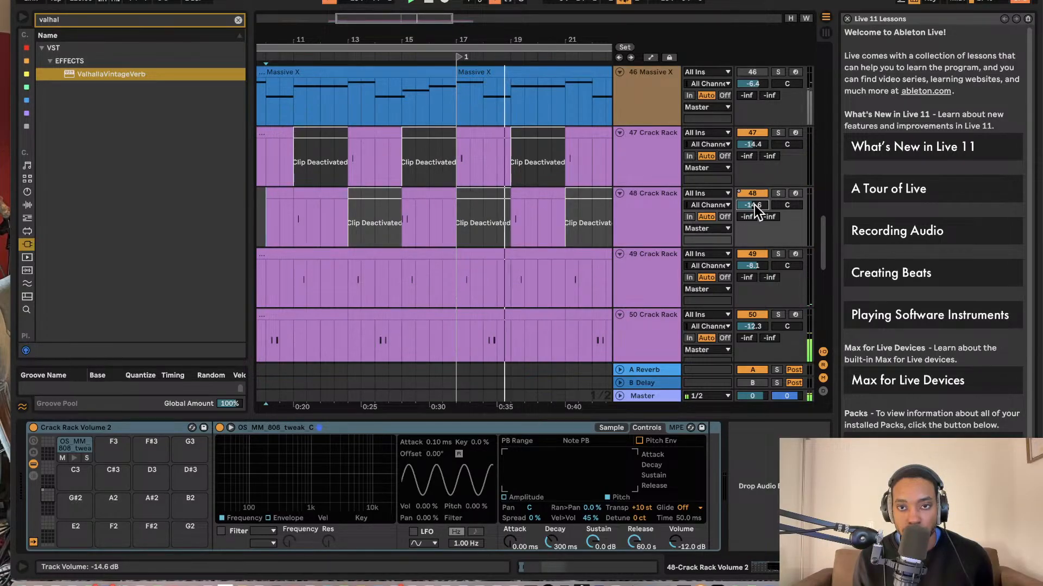
scroll(739, 155, "up", 1)
scroll(743, 160, "up", 3)
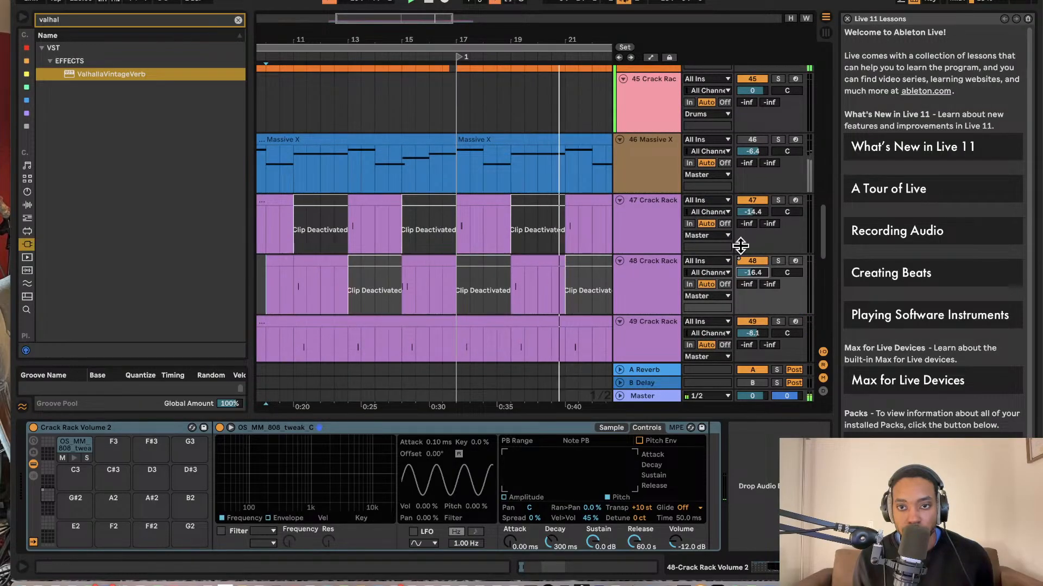
Lower the volume of the 49 Crack Rack track to -10.4 dB and the 50 Crack Rack track to -16.5 dB.
scroll(728, 217, "down", 10)
scroll(721, 208, "up", 9)
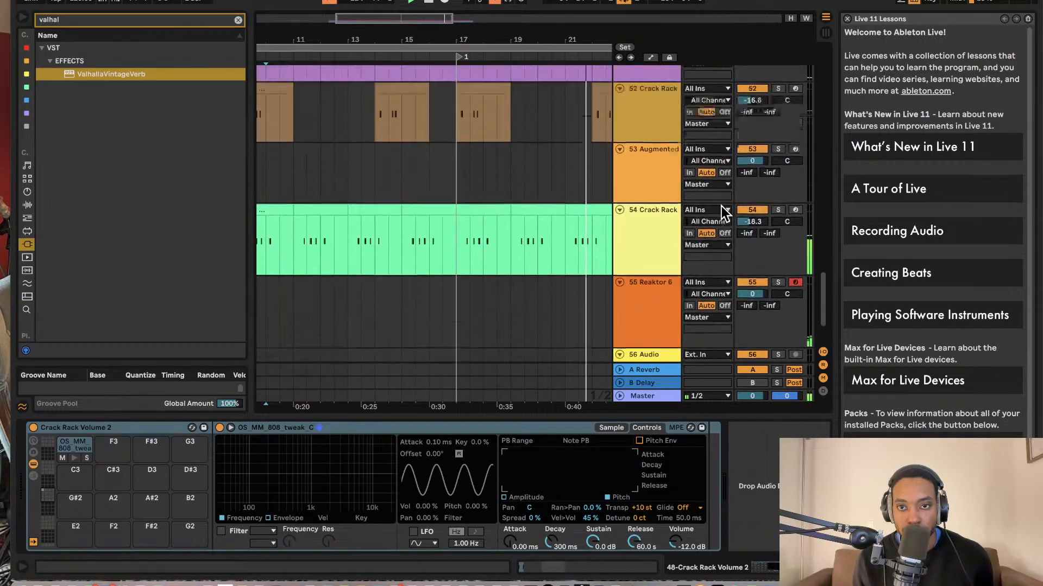
left_click_drag(753, 258, 754, 258)
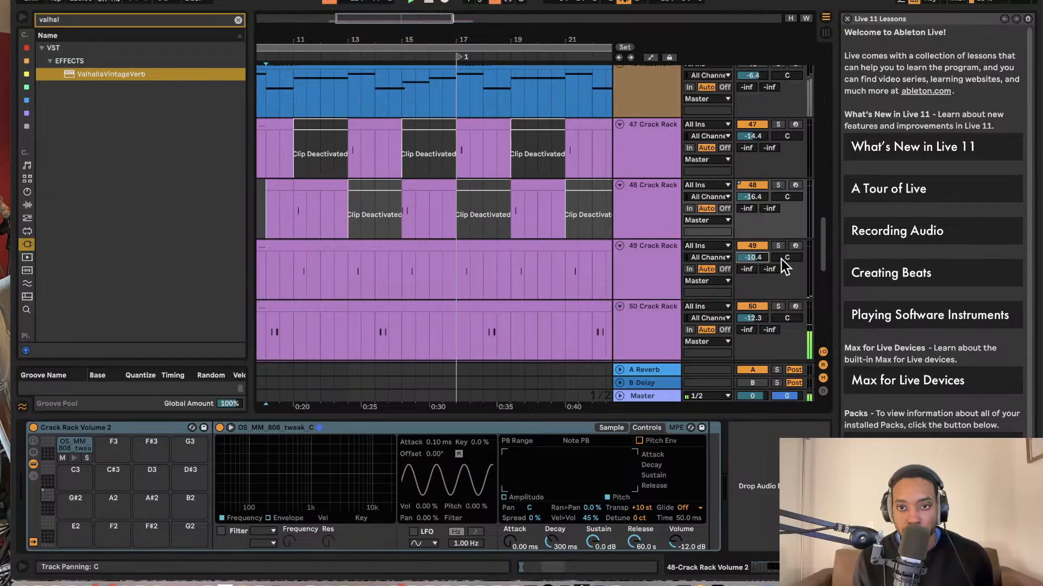
left_click_drag(754, 319, 753, 327)
left_click_drag(760, 257, 761, 266)
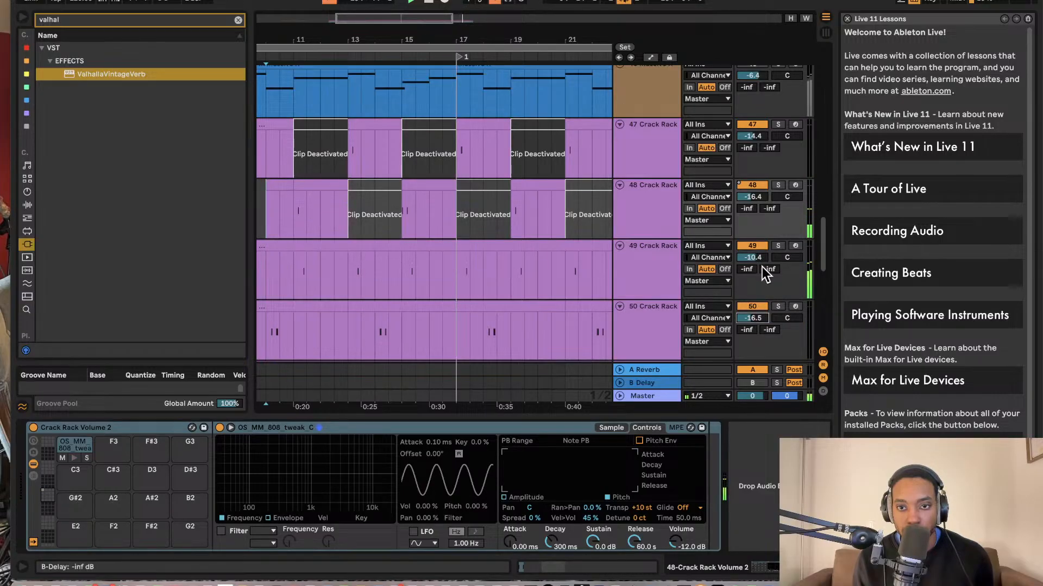
scroll(640, 203, "down", 5)
scroll(638, 203, "down", 6)
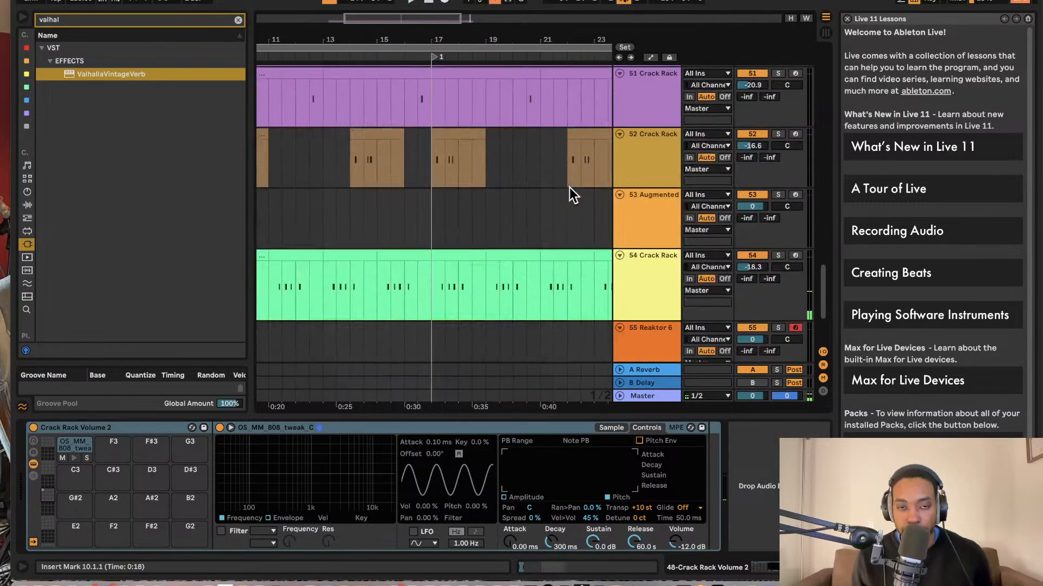
Restart playback and, on the Master track, set the Utility gain to -5.56 dB and the Limiter gain to 2.90 dB.
key("space")
key("space")
scroll(564, 171, "right", 3)
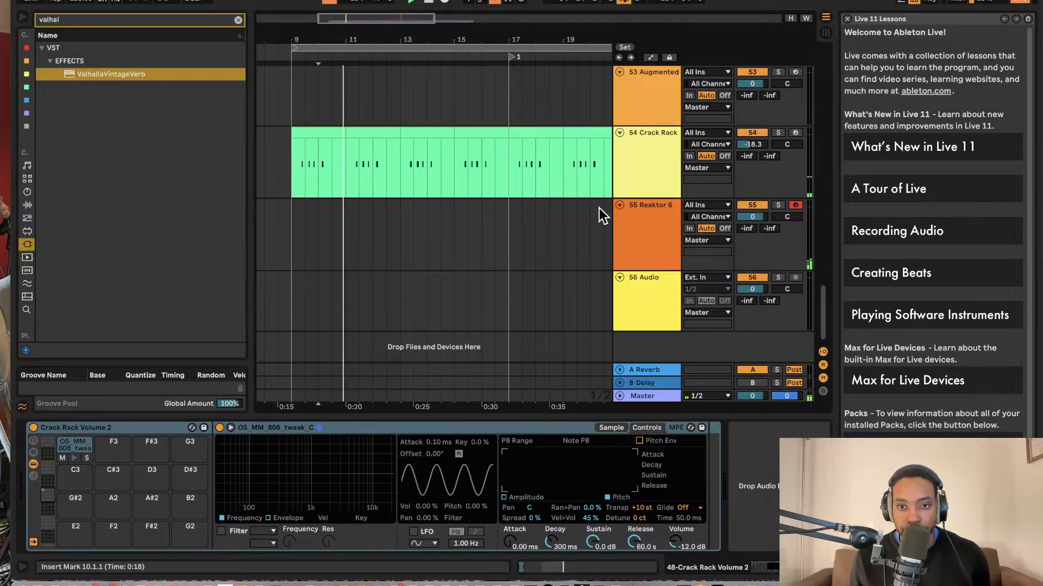
key("Tab")
key("Tab")
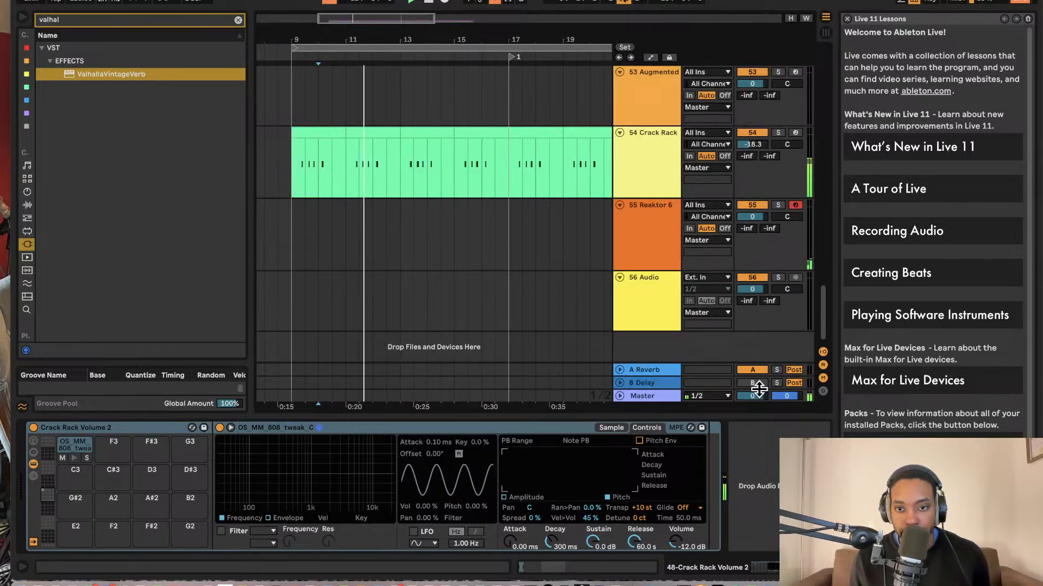
double_click(673, 398)
left_click_drag(672, 470, 725, 451)
key("Tab")
key("Tab")
key("Tab")
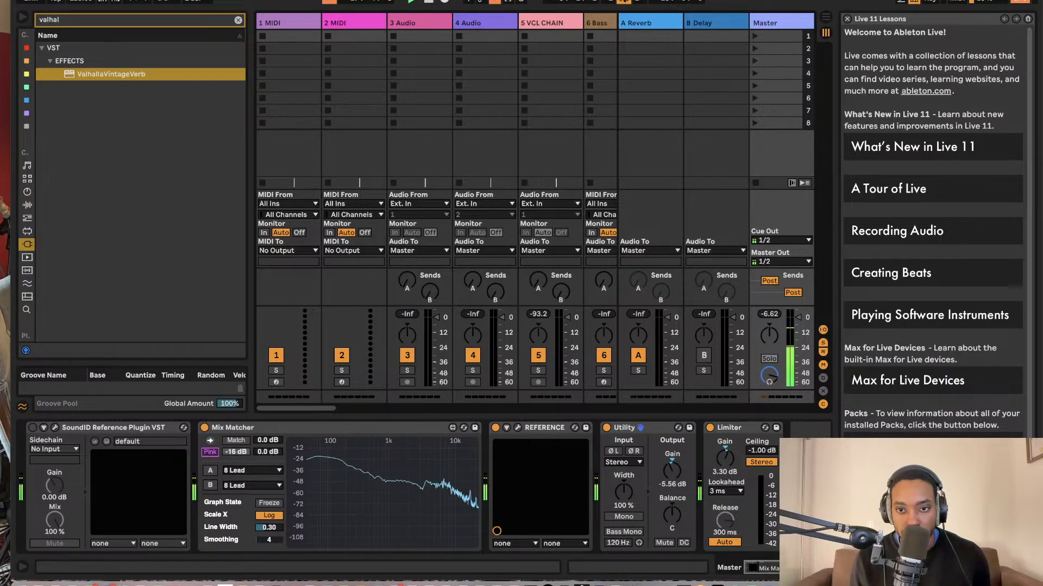
key("Tab")
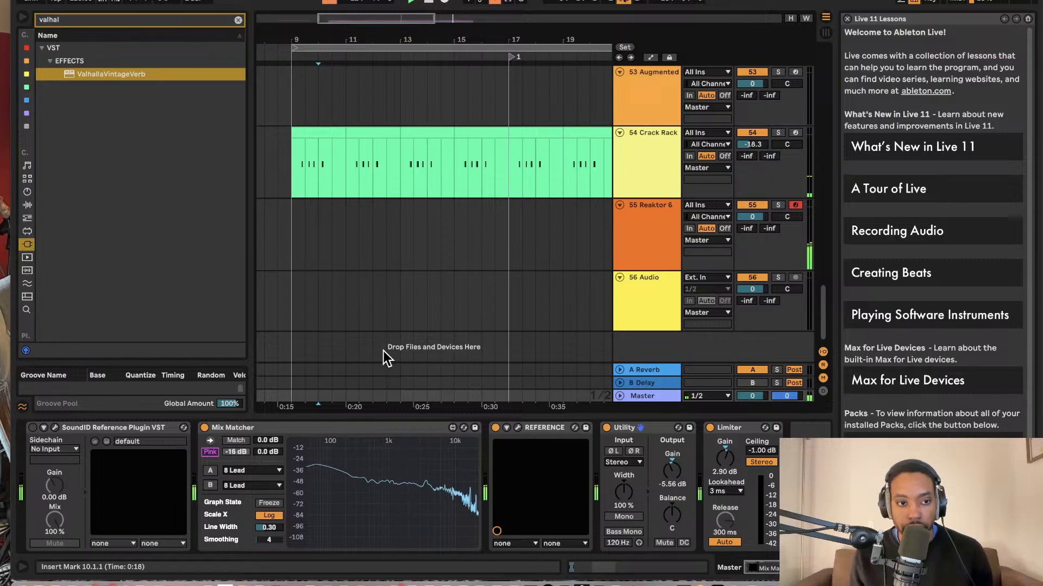
Set the mix of the ValhallaVintageVerb on the 55 Reaktor 6 track to 2.5 %.
left_click(628, 250)
scroll(629, 250, "up", 3)
double_click(640, 291)
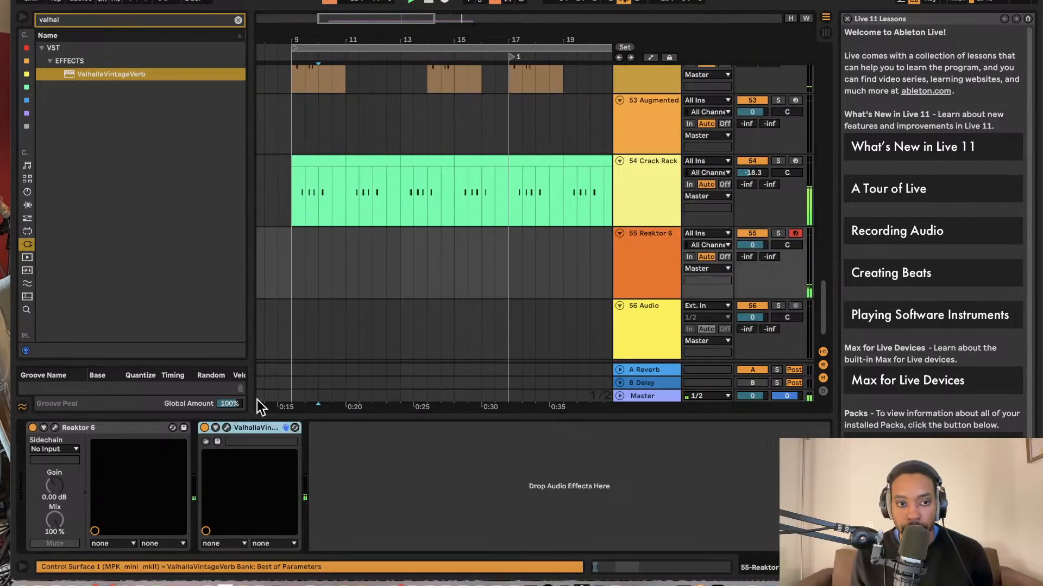
left_click(226, 427)
left_click_drag(186, 139, 185, 298)
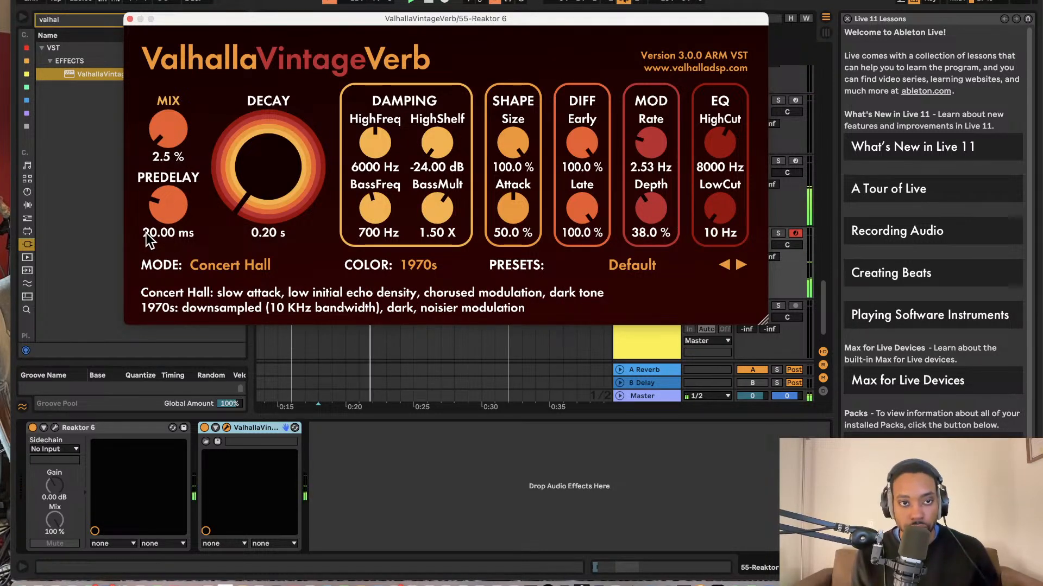
left_click(130, 18)
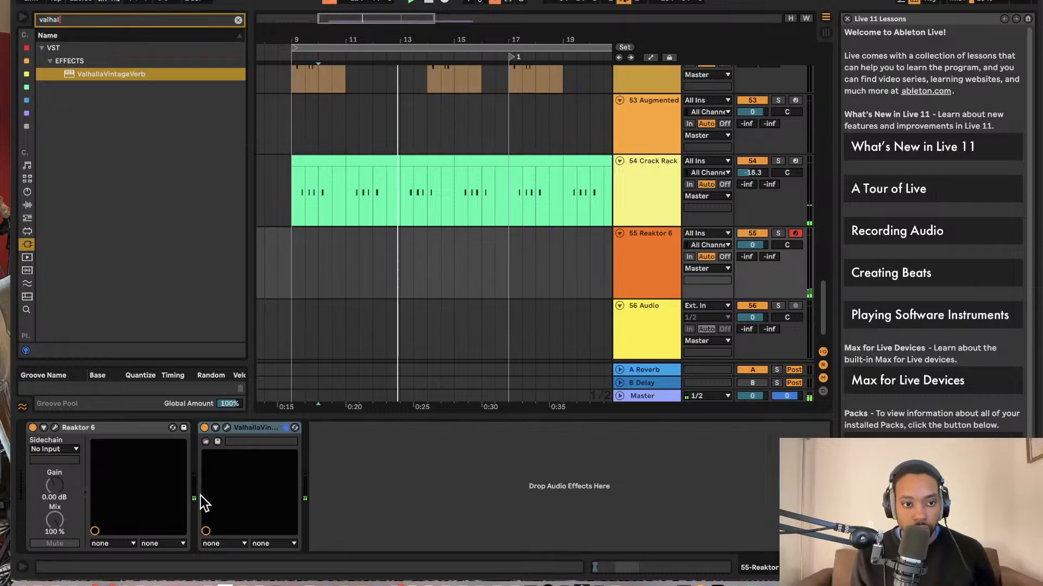
Open the Reaktor 6 patch and examine its VCA, reverb, note input, envelope, mixer and oscillator blocks.
left_click(54, 428)
scroll(369, 380, "left", 2)
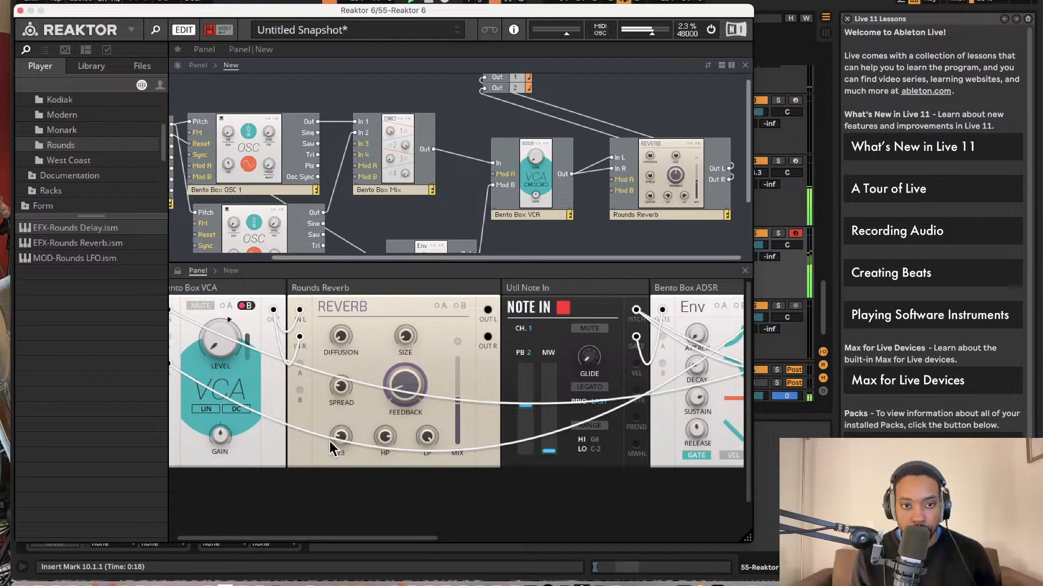
scroll(538, 340, "right", 5)
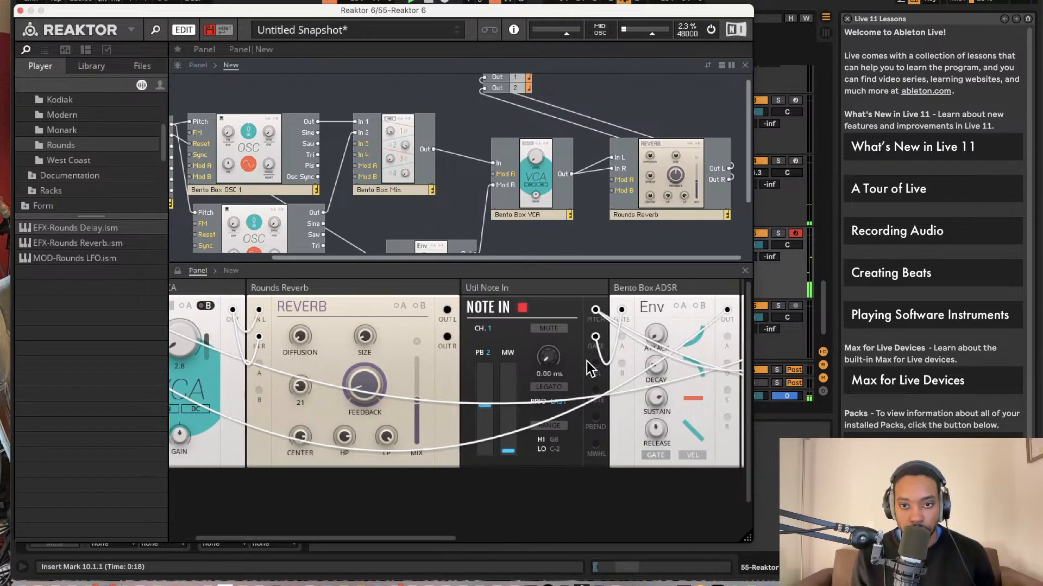
scroll(581, 351, "right", 8)
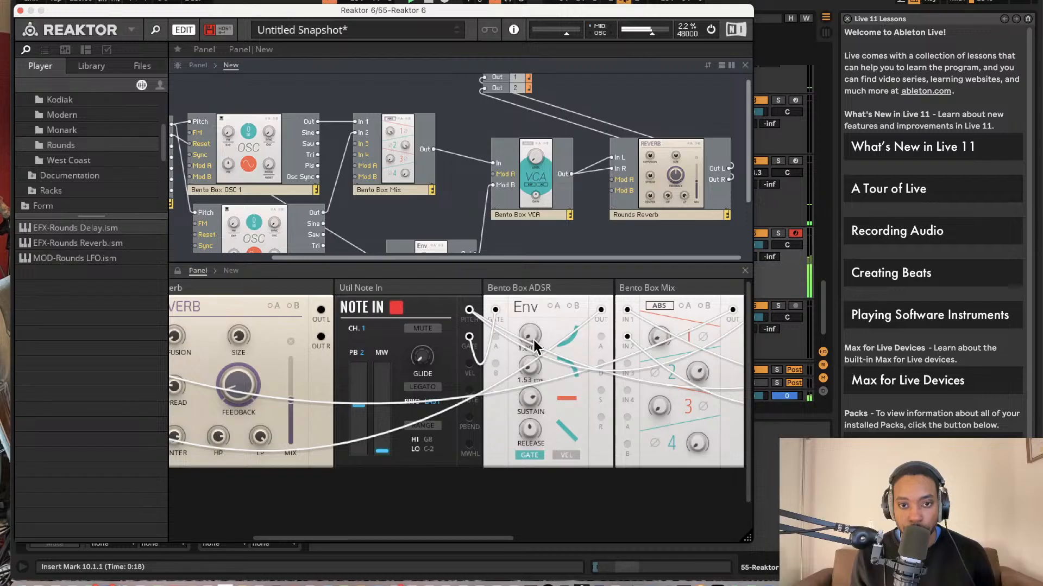
scroll(540, 363, "right", 15)
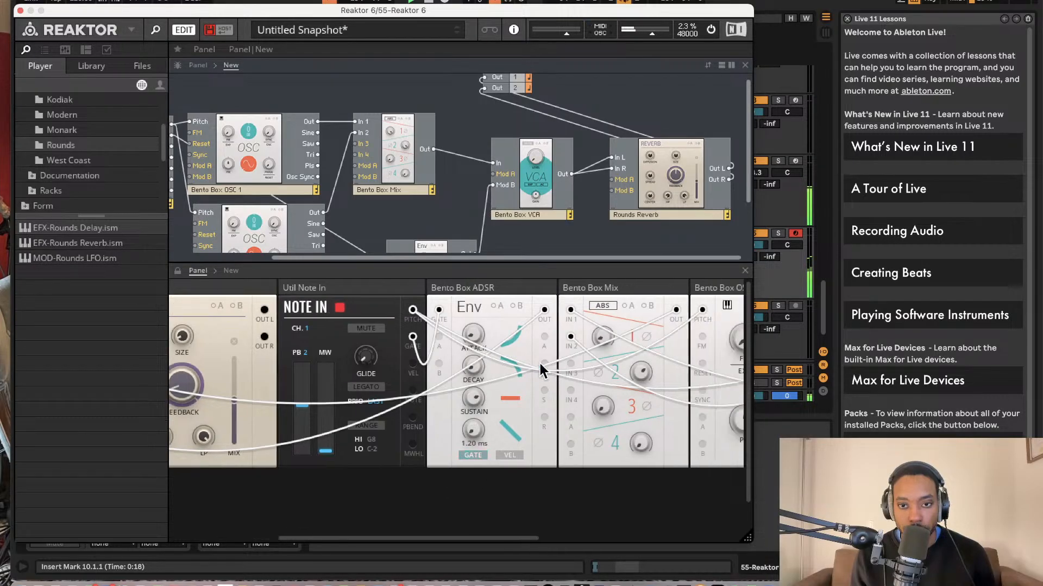
scroll(519, 323, "left", 20)
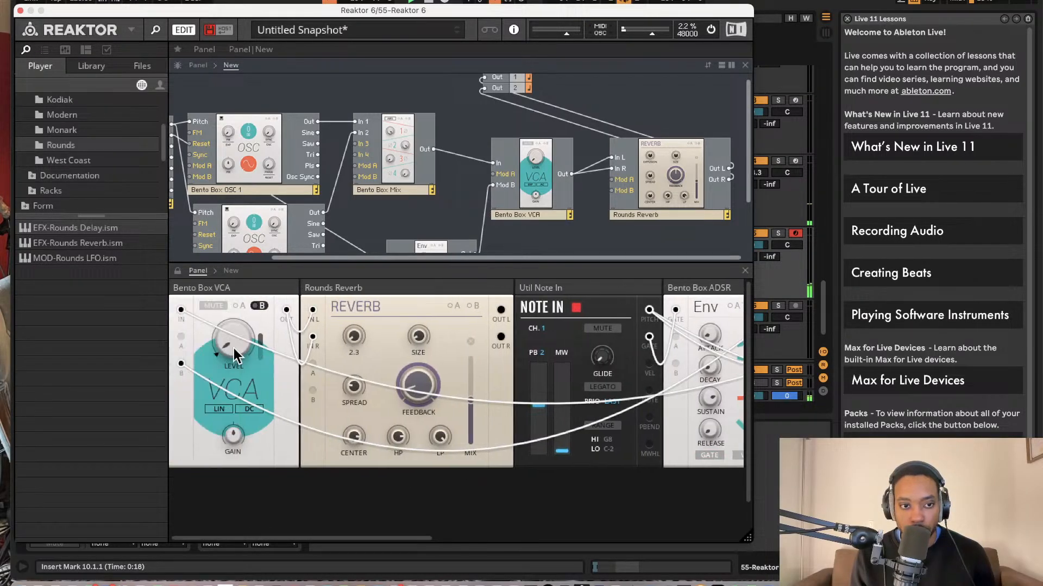
scroll(543, 313, "right", 5)
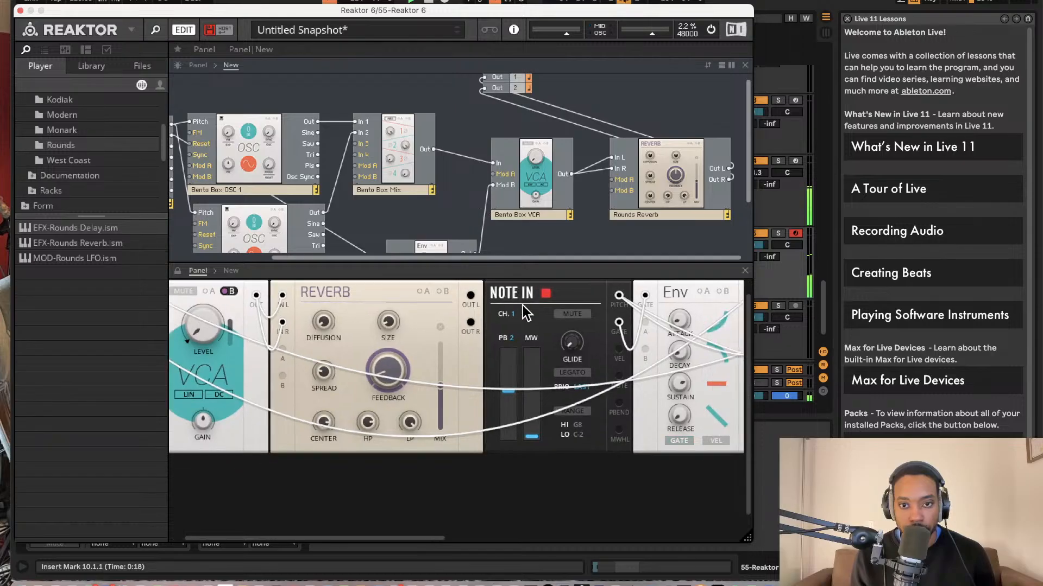
scroll(550, 310, "right", 20)
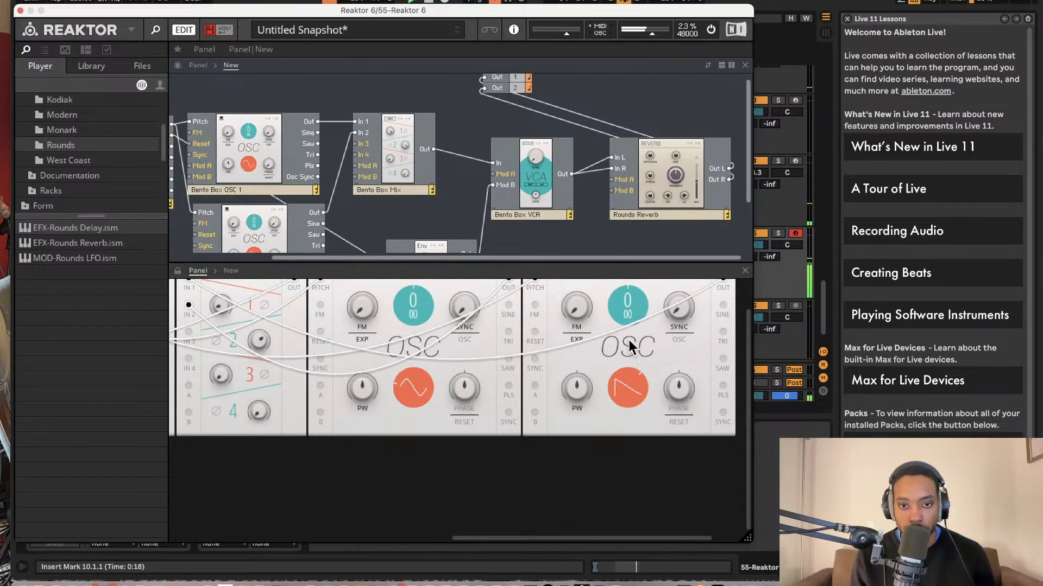
scroll(543, 380, "left", 5)
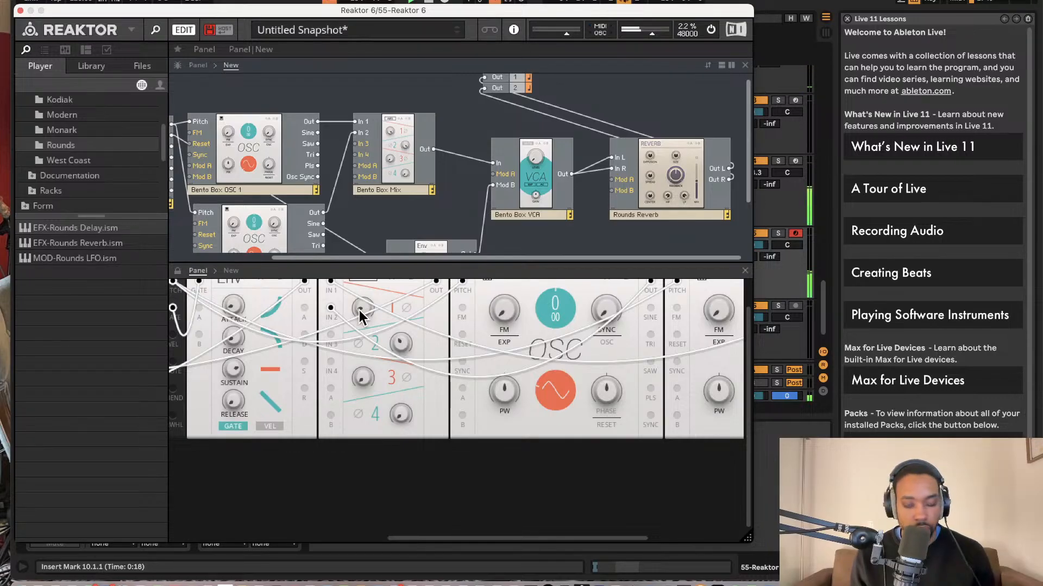
Adjust the channel 1 level of the Bento Box Mix and set the pulse width of Bento Box OSC 1 to -65.
mouse_move(362, 308)
left_mouse_down()
mouse_move(360, 290)
mouse_move(362, 301)
left_mouse_up()
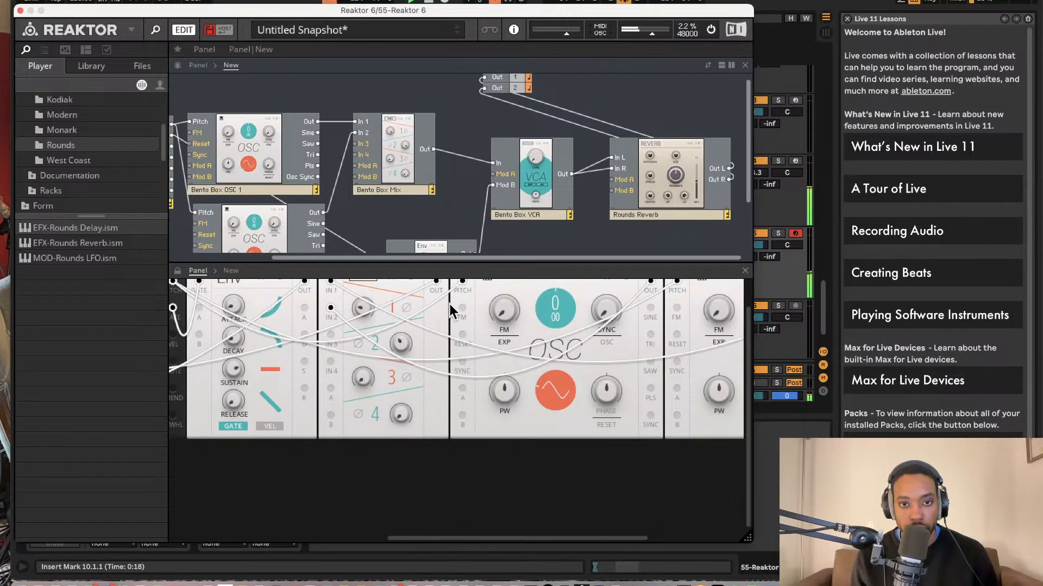
scroll(450, 304, "right", 3)
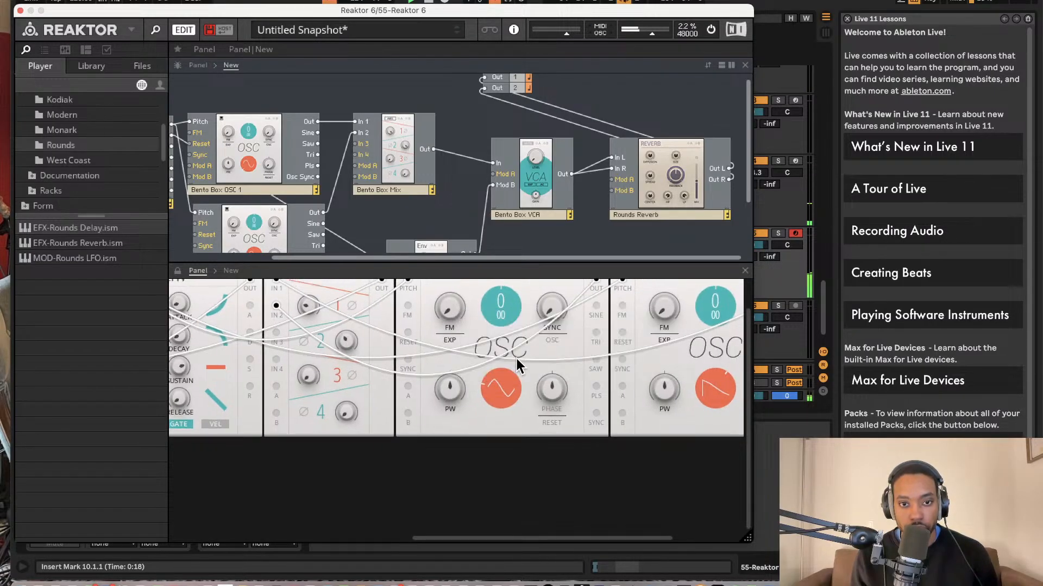
scroll(516, 359, "right", 8)
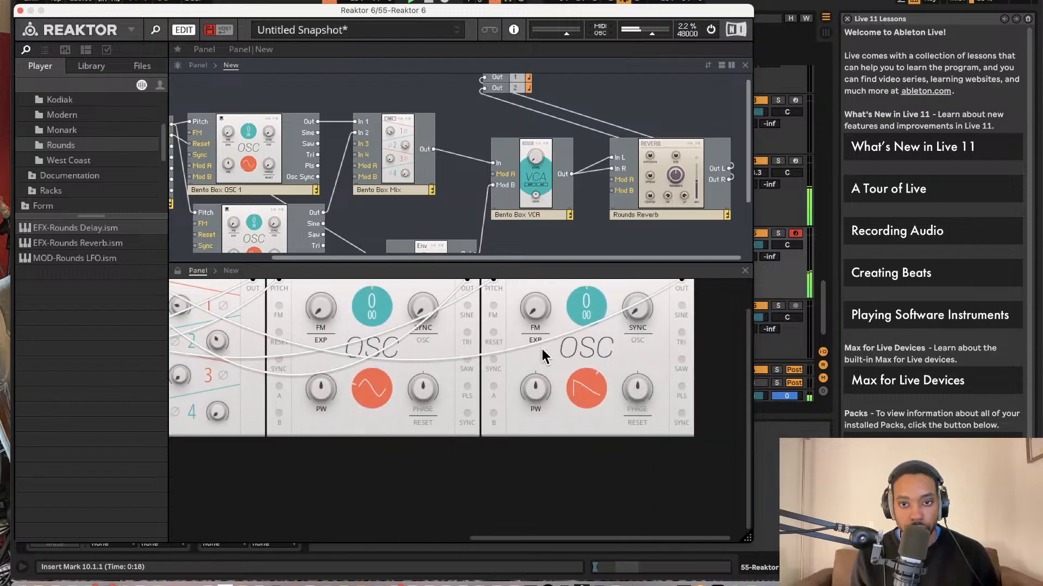
scroll(534, 353, "up", 2)
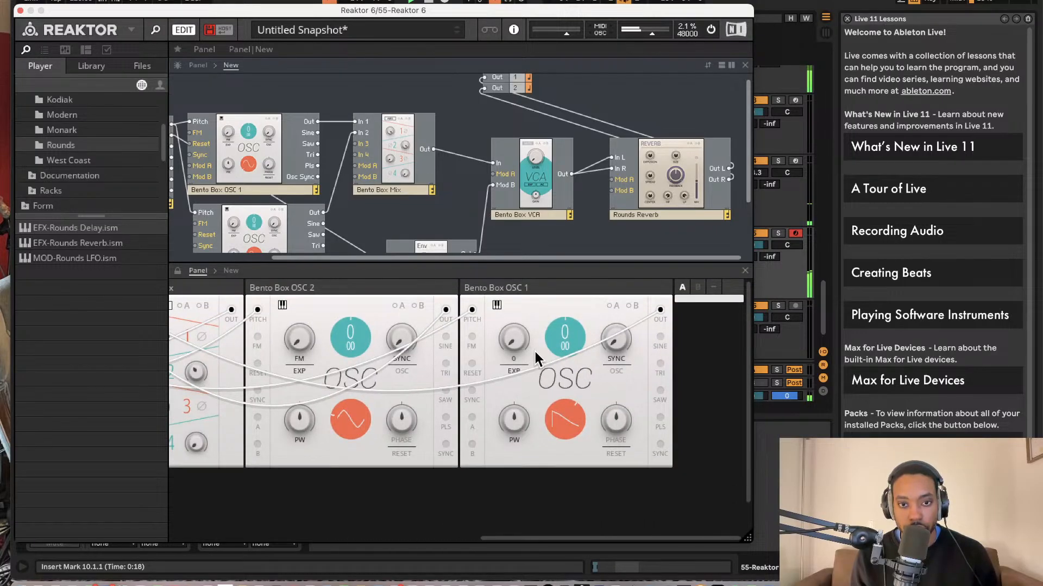
left_click_drag(509, 423, 509, 354)
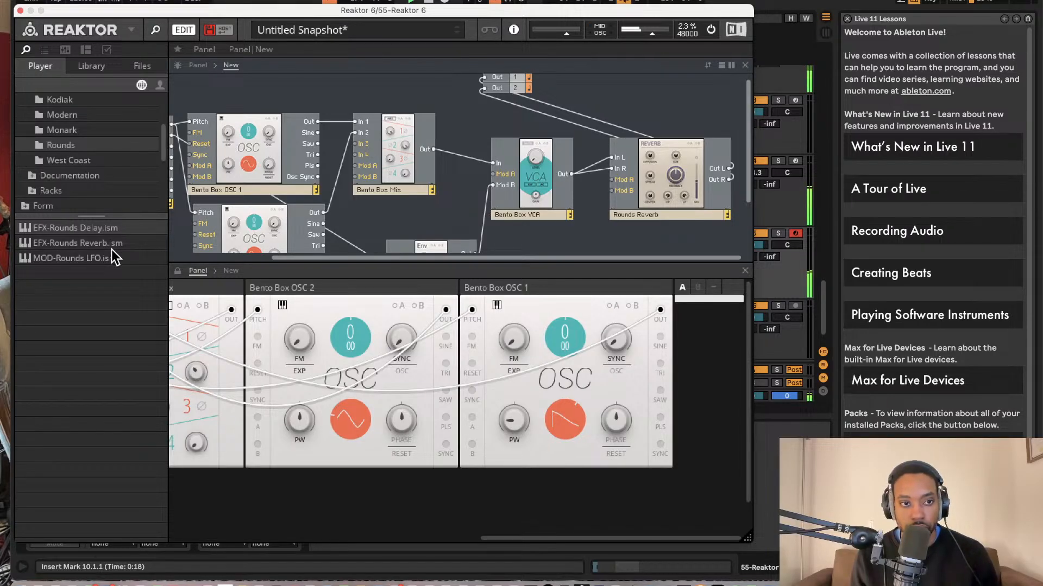
Add a Rounds LFO block, wire its output to the Mod A input of Bento Box OSC 2, and show that oscillator's A modulation amounts.
left_click_drag(107, 263, 423, 183)
left_click_drag(434, 142, 244, 187)
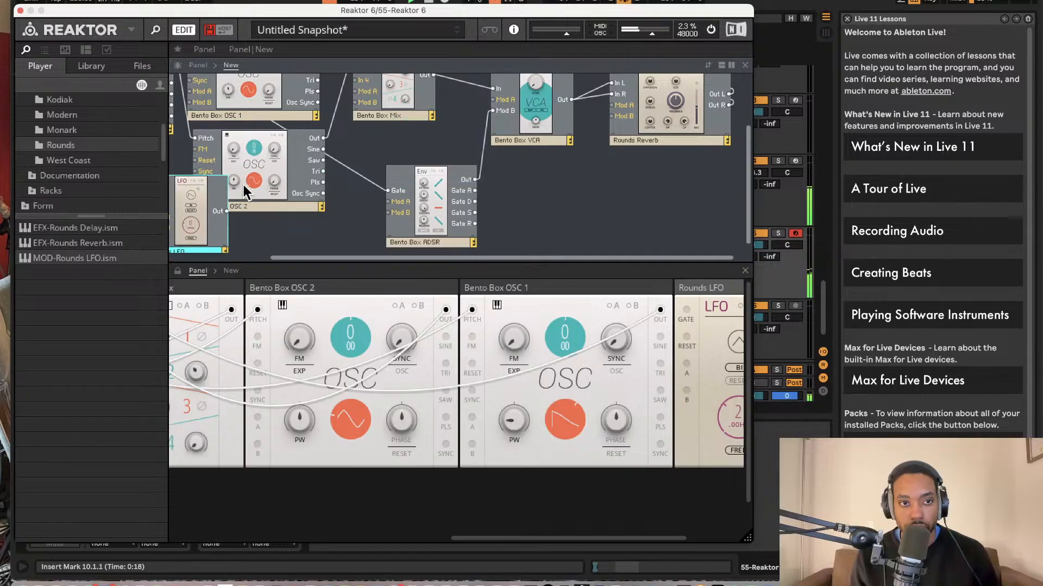
left_click_drag(205, 228, 273, 145)
left_click_drag(295, 153, 295, 156)
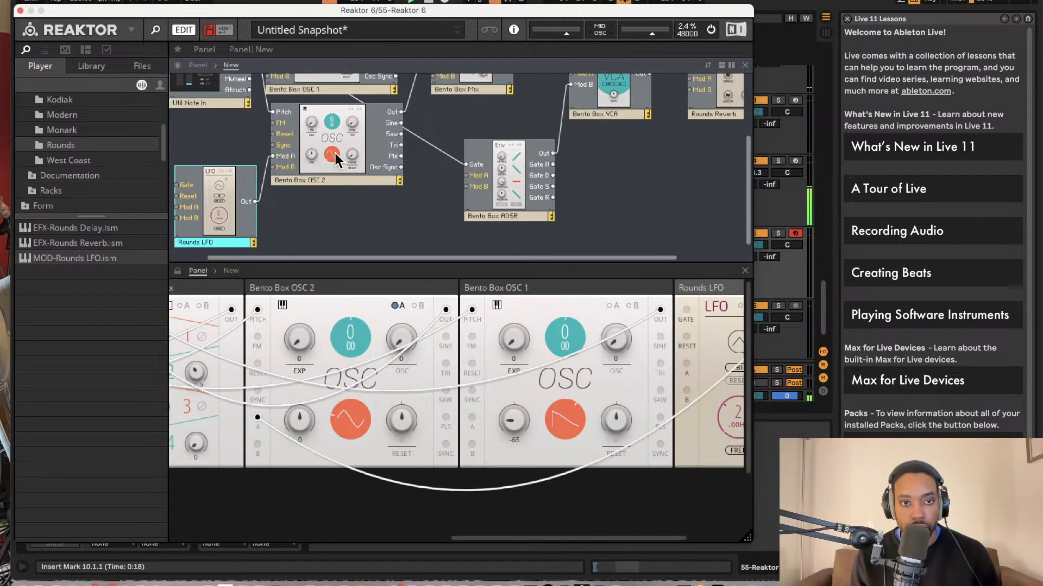
left_click(401, 306)
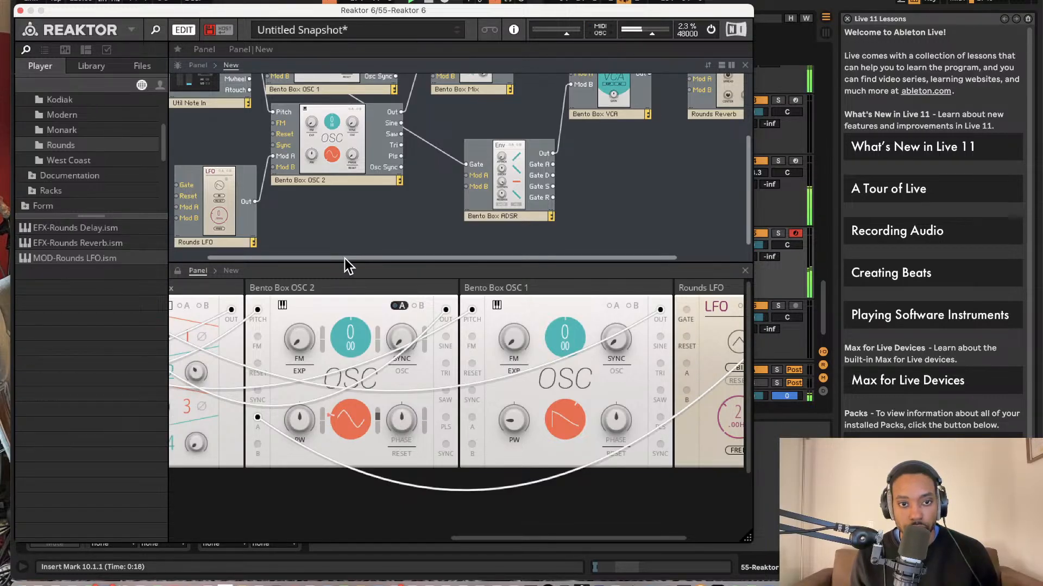
Set the Rounds LFO to a square waveform with a free rate of 10.22 Hz and close the Reaktor window.
scroll(362, 240, "up", 2)
scroll(363, 239, "up", 3)
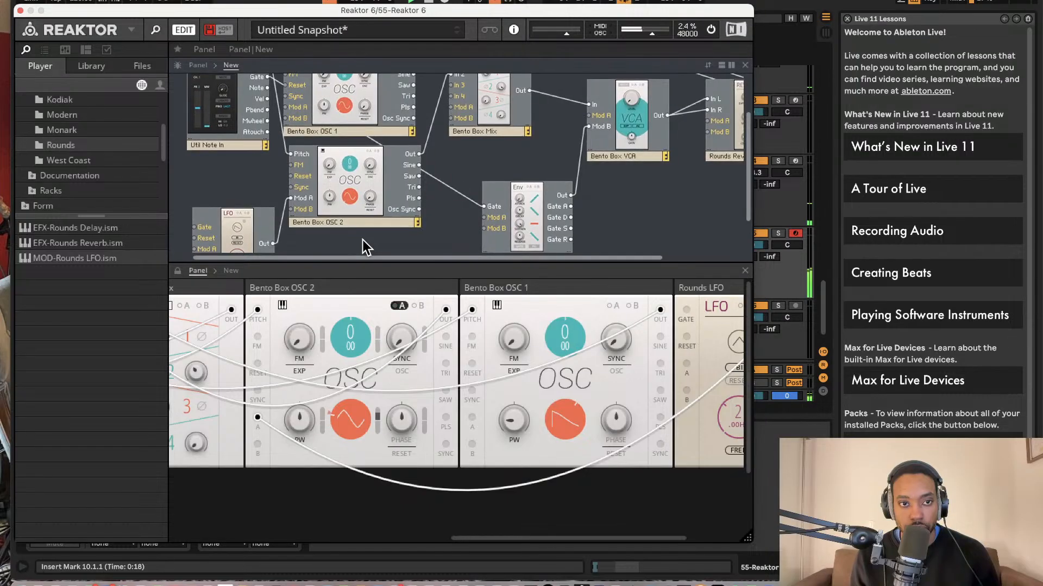
scroll(344, 240, "up", 1)
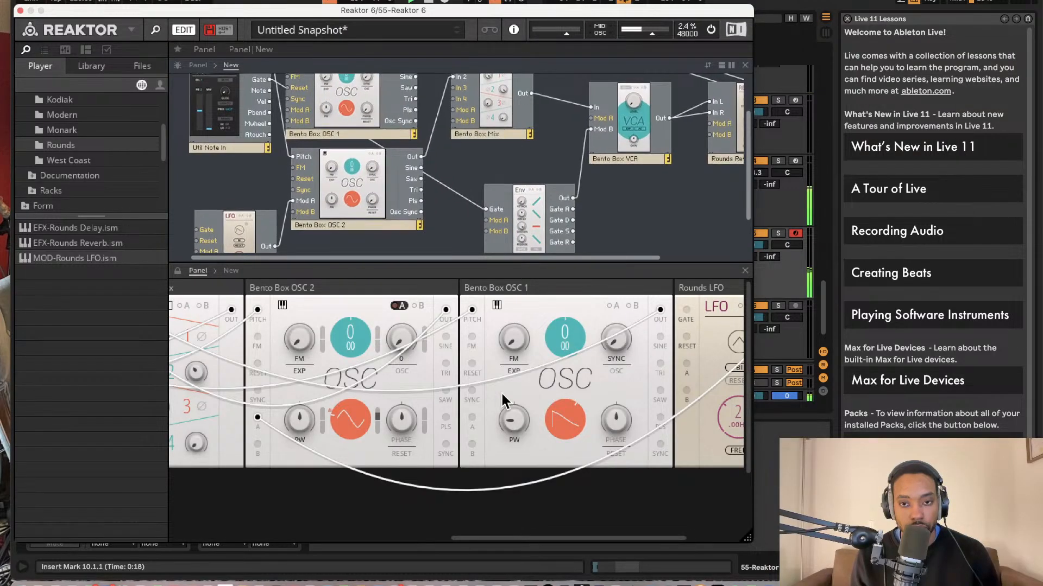
scroll(533, 383, "right", 3)
left_click_drag(657, 416, 662, 369)
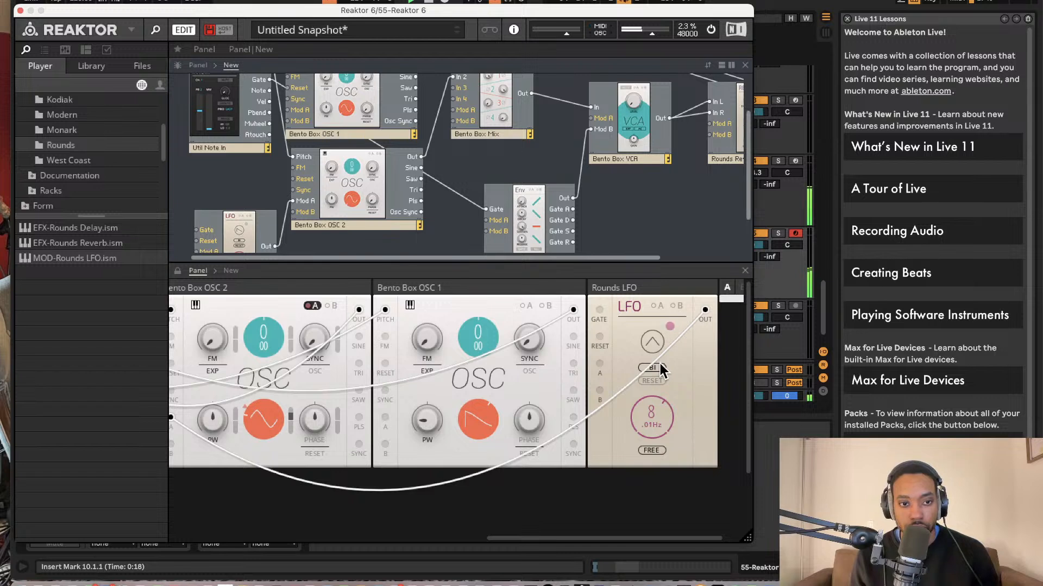
left_click_drag(643, 418, 643, 427)
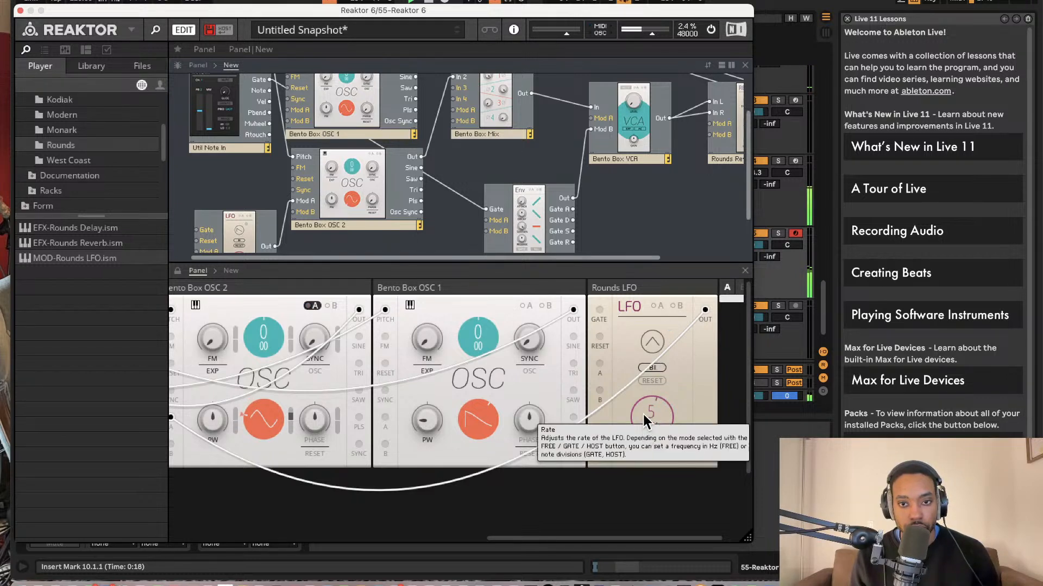
left_click_drag(649, 394, 648, 314)
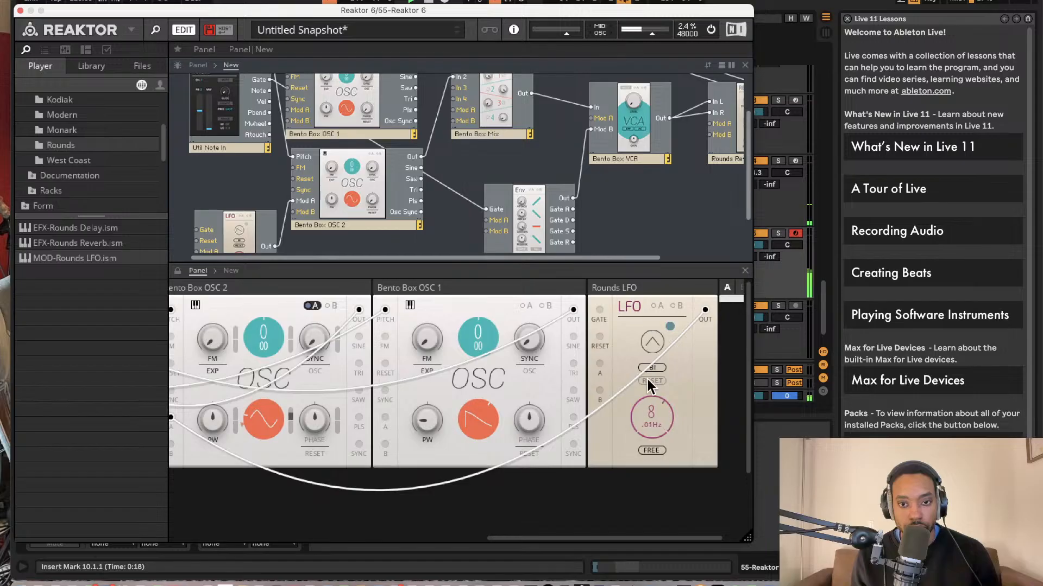
left_click_drag(647, 379, 648, 399)
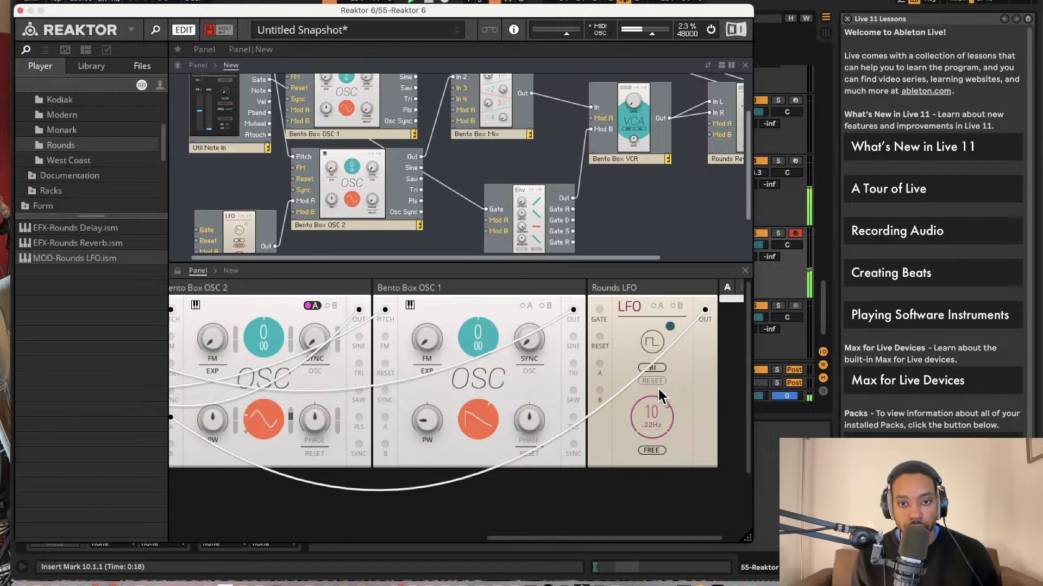
left_click_drag(652, 448, 649, 468)
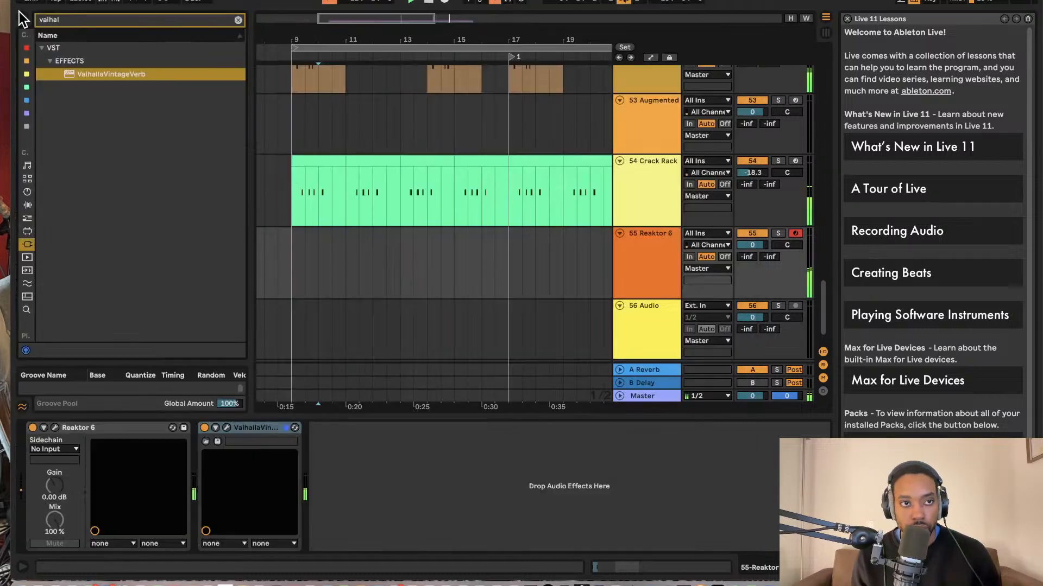
left_click(20, 11)
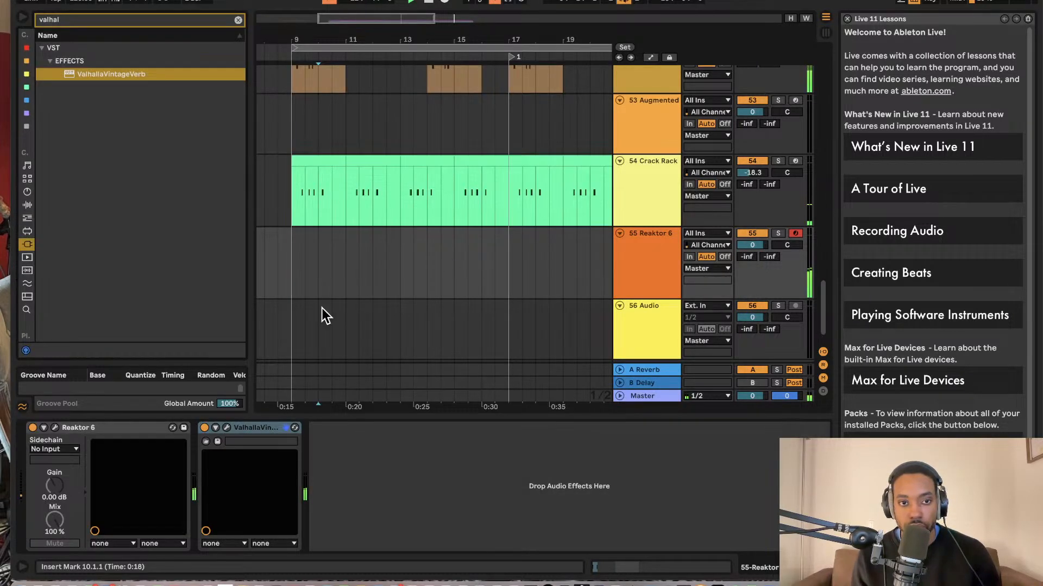
Record a MIDI part on the 55 Reaktor 6 track from bar 9 and lower the Master volume to -17.2.
left_click(295, 334)
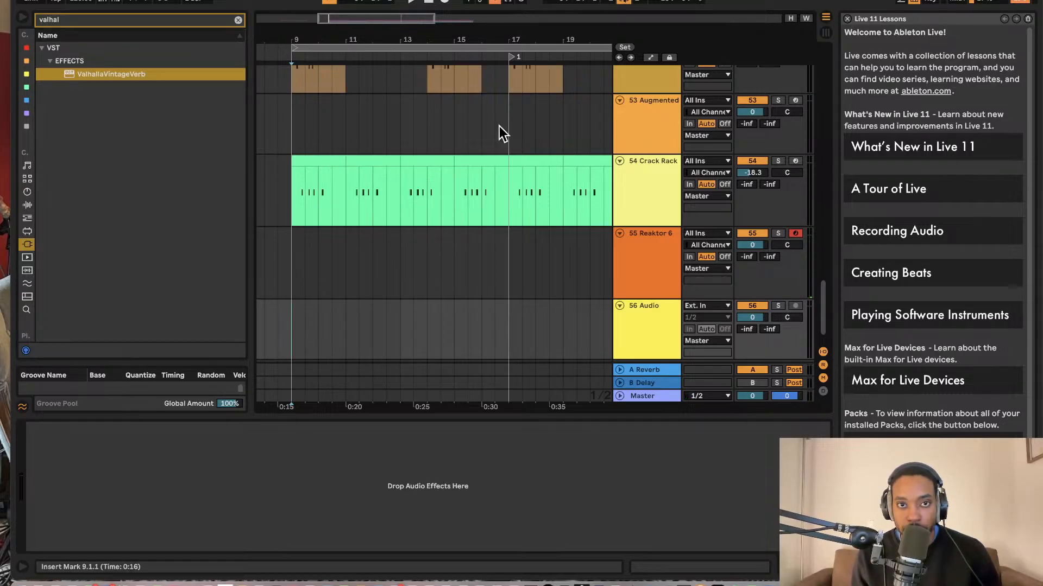
scroll(500, 126, "up", 2)
left_click(445, 2)
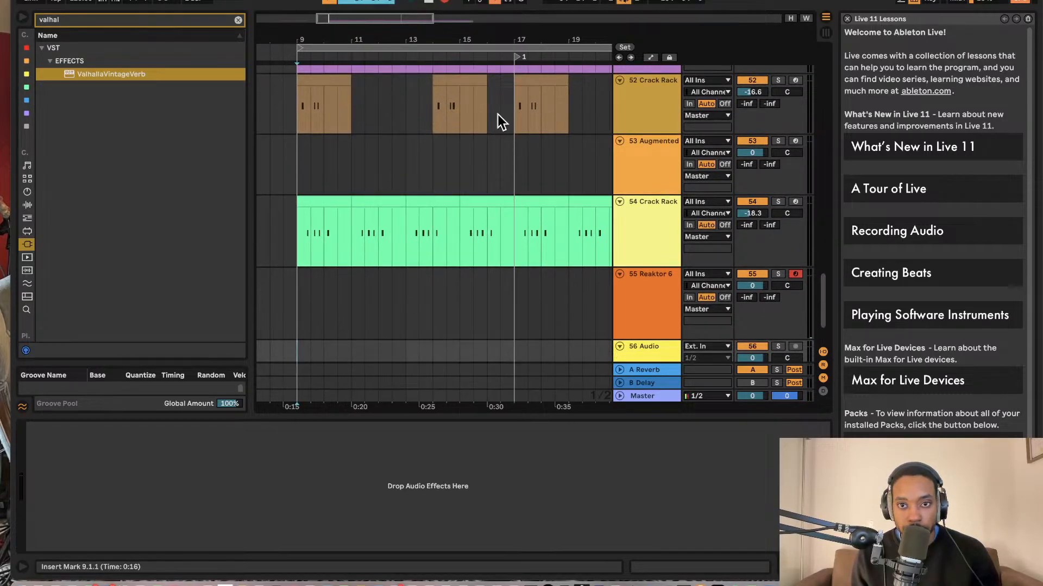
key("Tab")
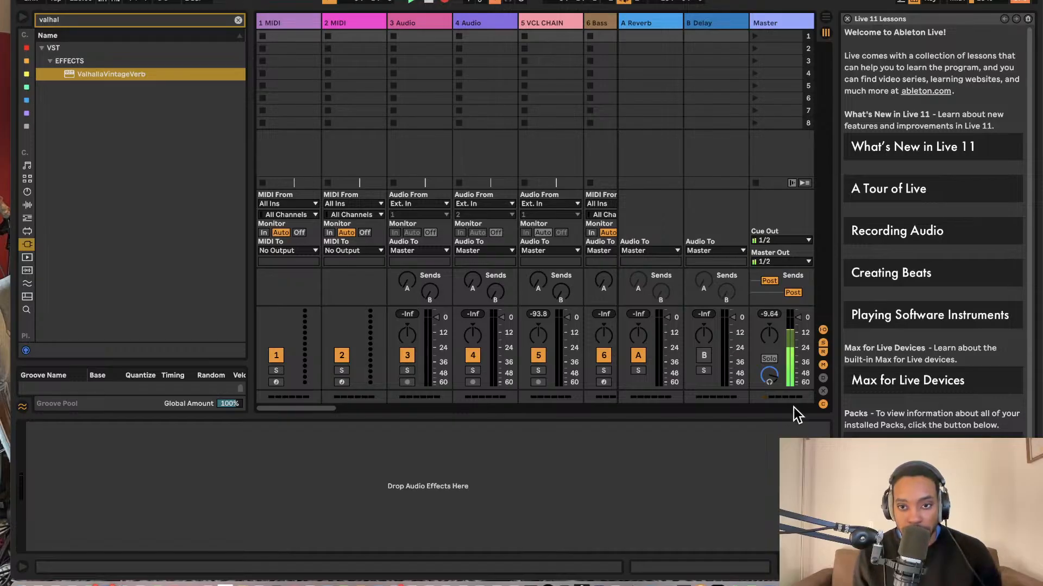
key("Tab")
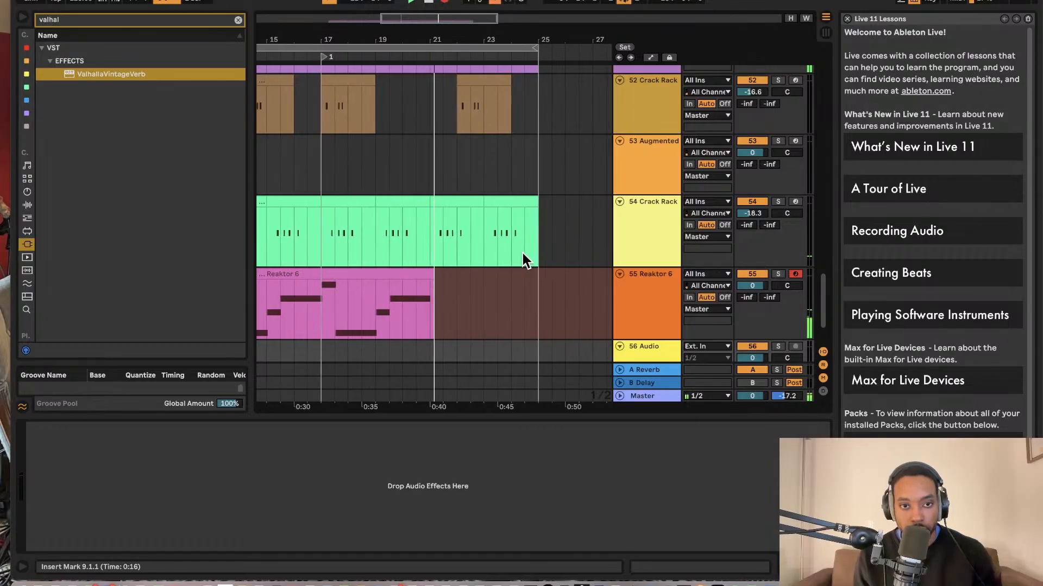
key("space")
Trim the empty first four bars off the recorded Reaktor 6 clip and move it to start at bar 9.
scroll(451, 317, "left", 5)
scroll(452, 314, "down", 5)
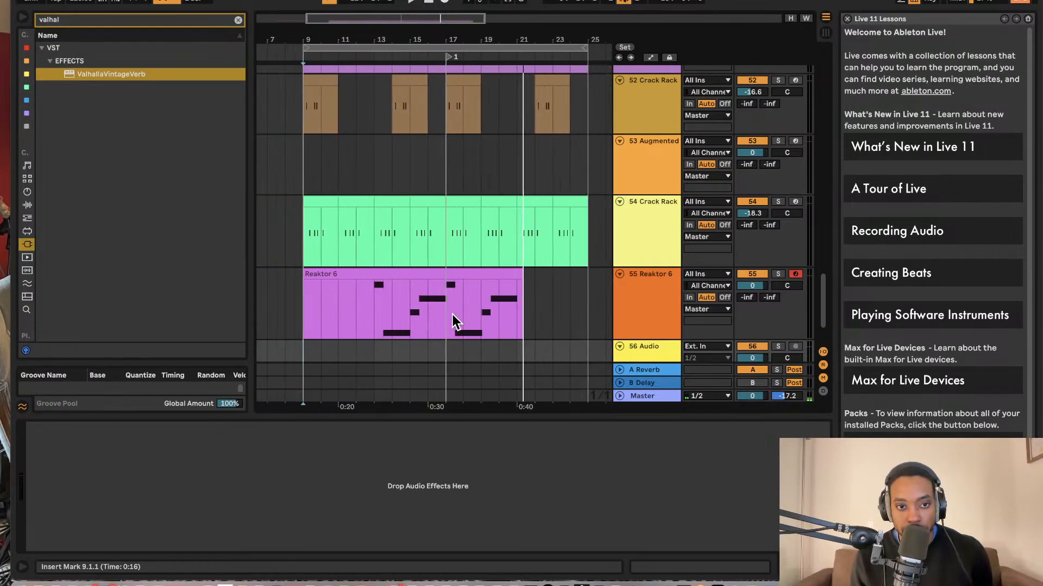
scroll(466, 299, "left", 2)
key("space")
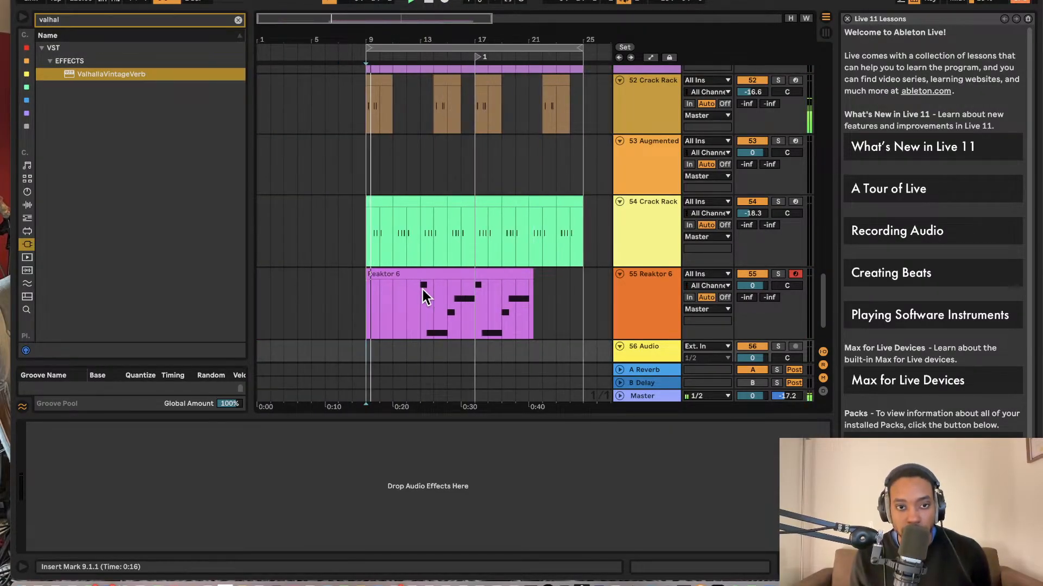
key("space")
left_click_drag(370, 274, 407, 277)
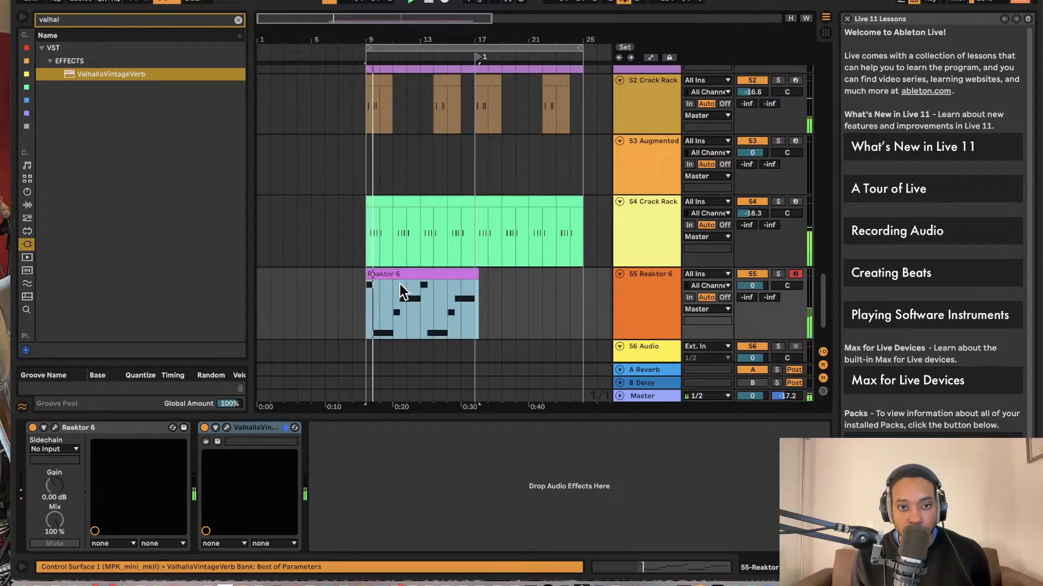
Open the Reaktor 6 clip's notes in an enlarged MIDI editor and examine the opening notes up close.
double_click(400, 308)
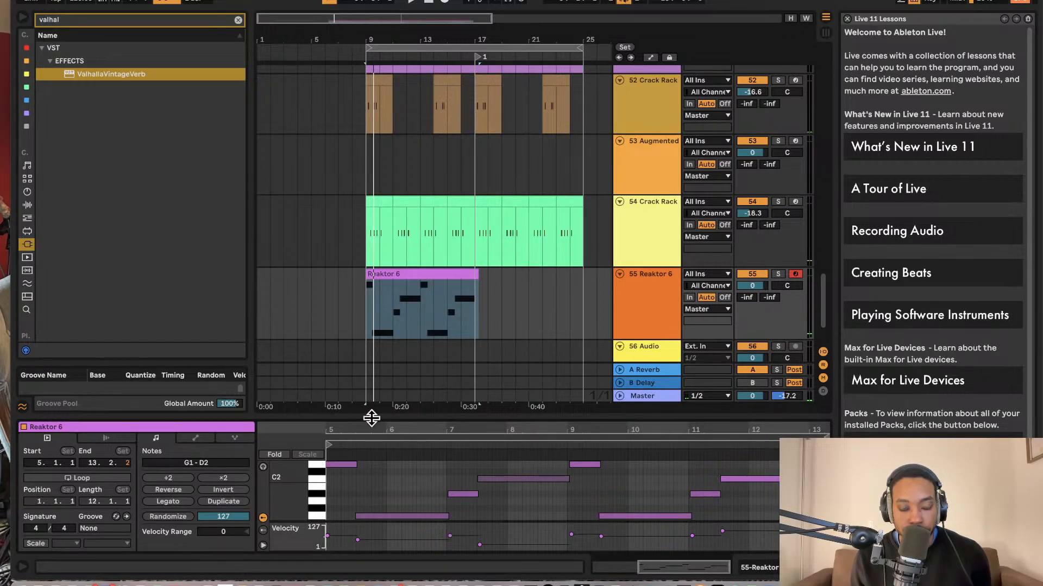
left_click_drag(371, 418, 380, 226)
left_click(249, 313)
key("plus")
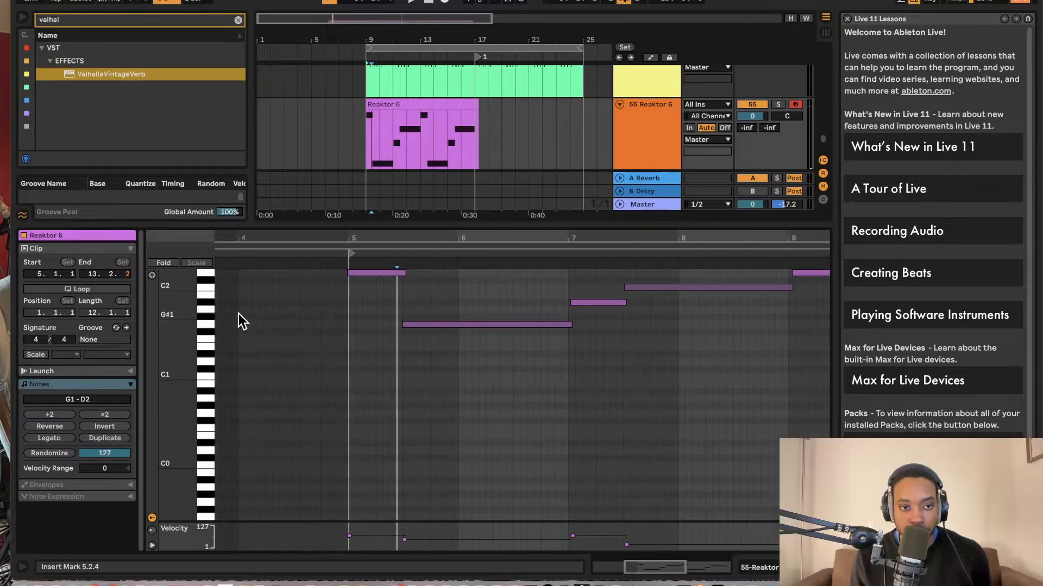
scroll(293, 298, "left", 1)
scroll(293, 300, "right", 4)
scroll(295, 307, "up", 5)
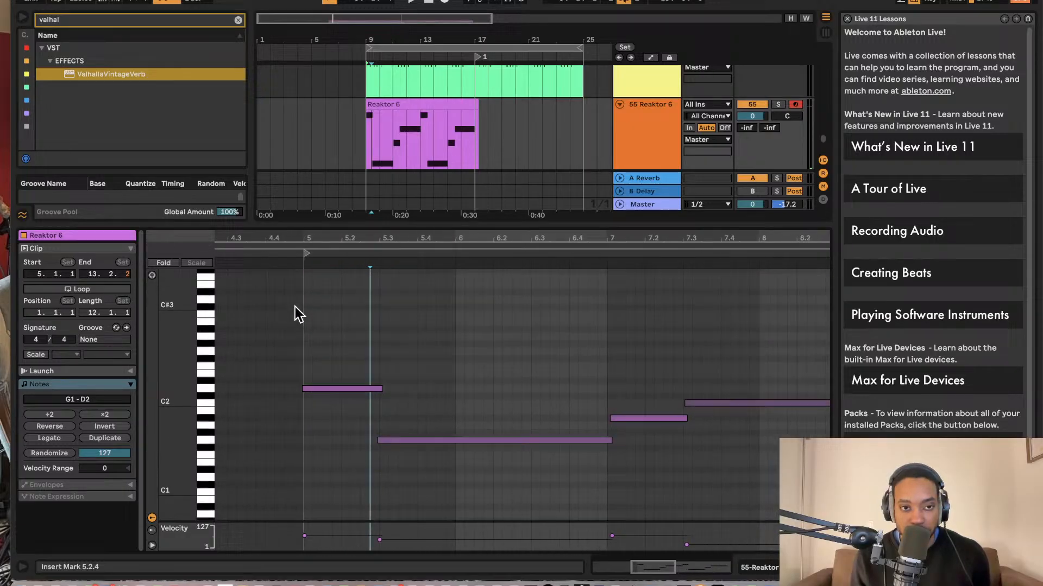
scroll(299, 336, "down", 3)
scroll(298, 337, "right", 1)
Select the opening D2 note and all notes of the Reaktor 6 clip in turn, and play the part back.
left_click(304, 338)
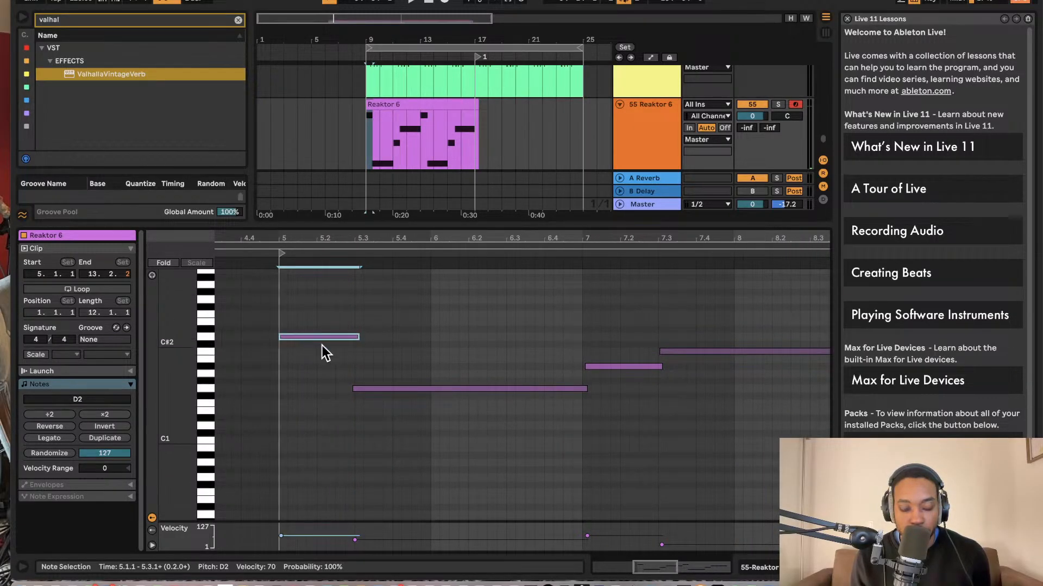
left_click(261, 366)
key("space")
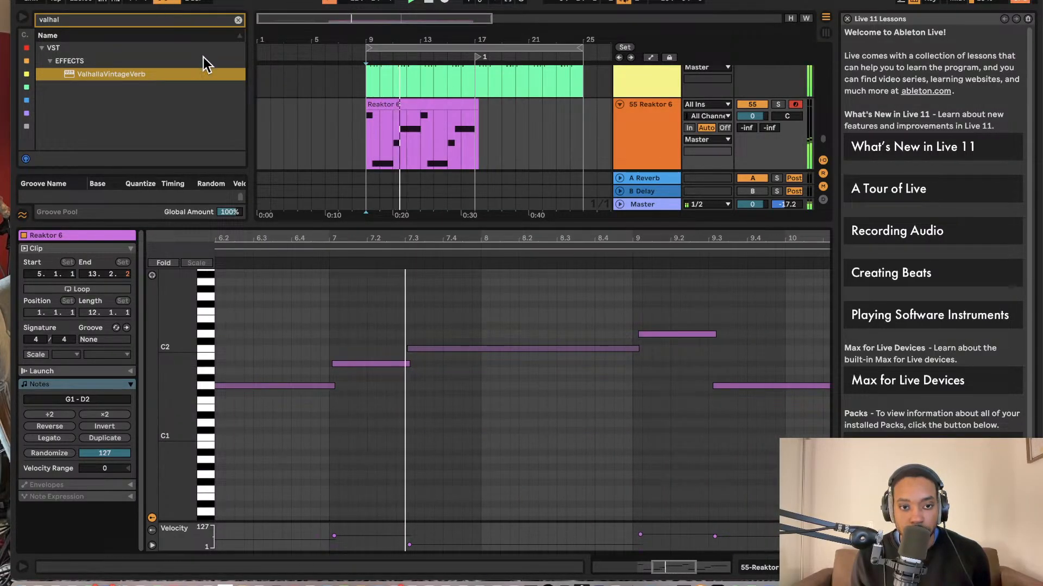
key("space")
key("super+a")
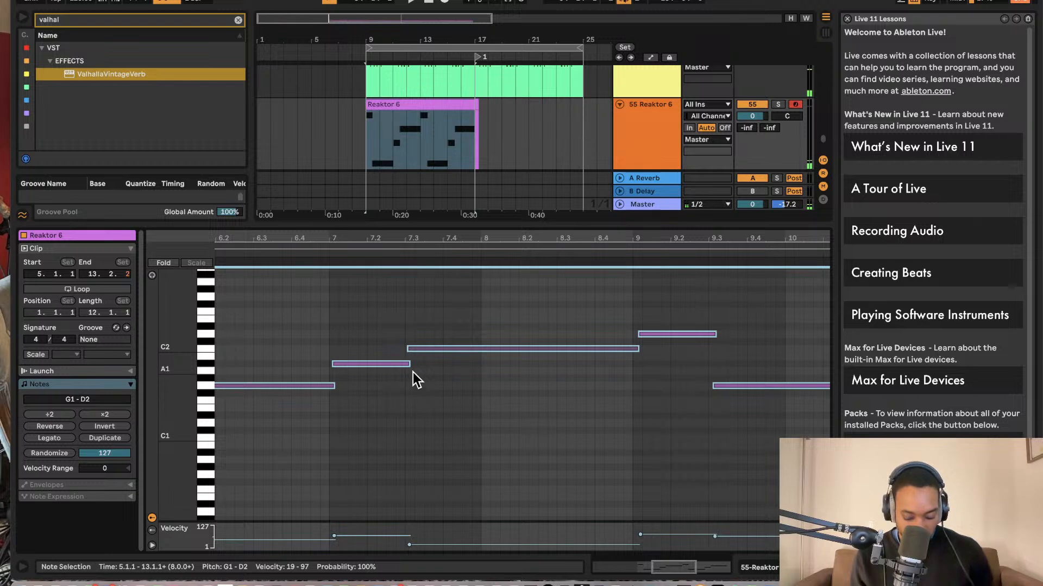
key("space")
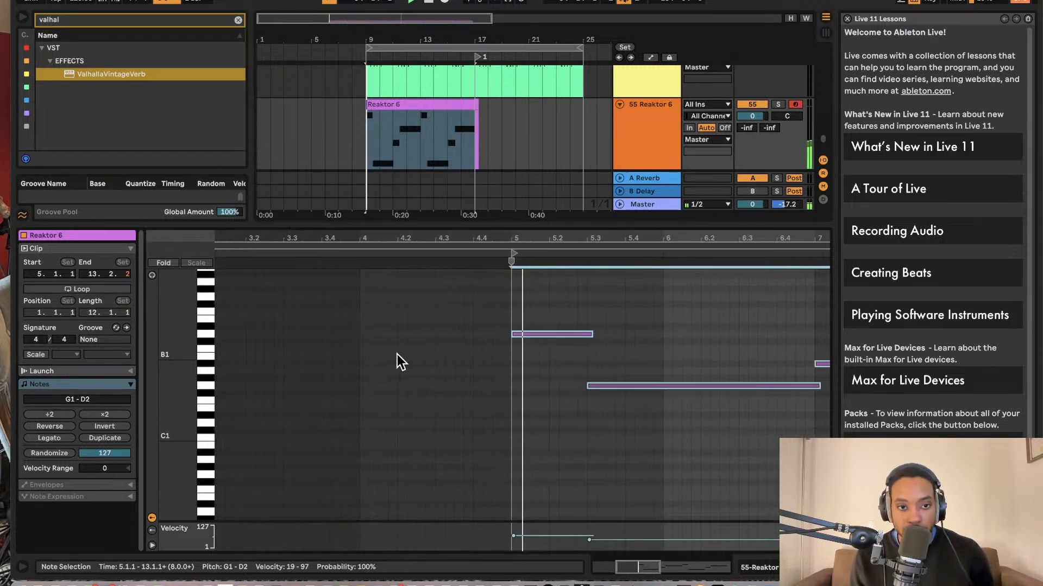
left_click(521, 363)
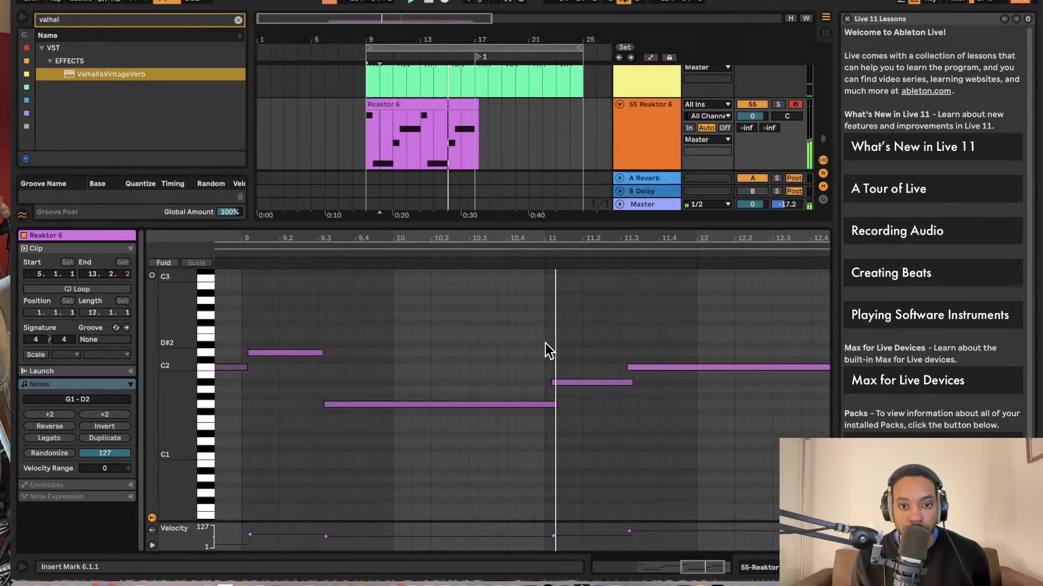
Shorten the Reaktor 6 clip to end at bar 17, duplicate it up to bar 25, and shrink the note editor.
left_click(422, 103)
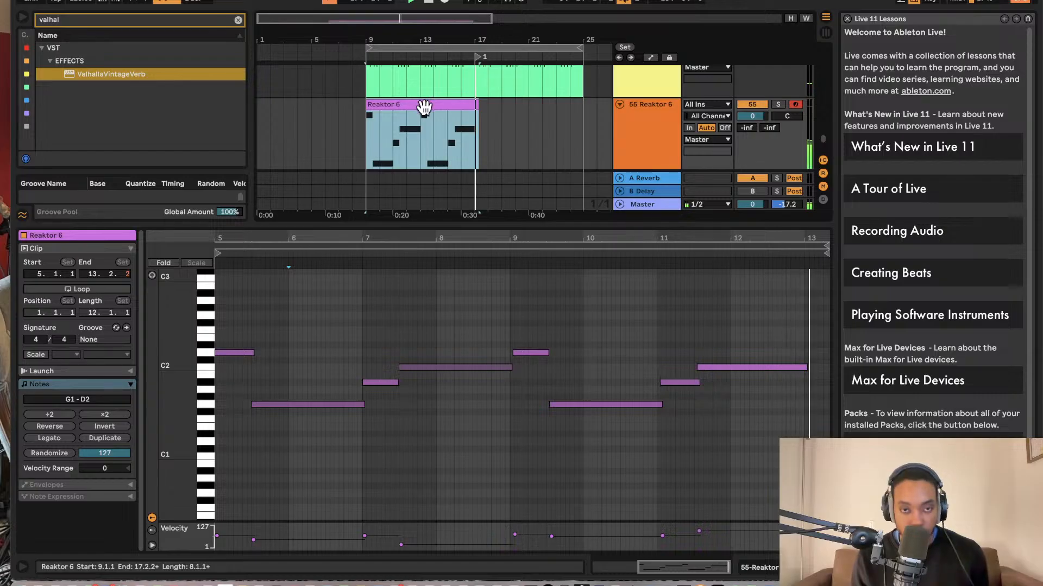
left_click_drag(479, 112, 474, 111)
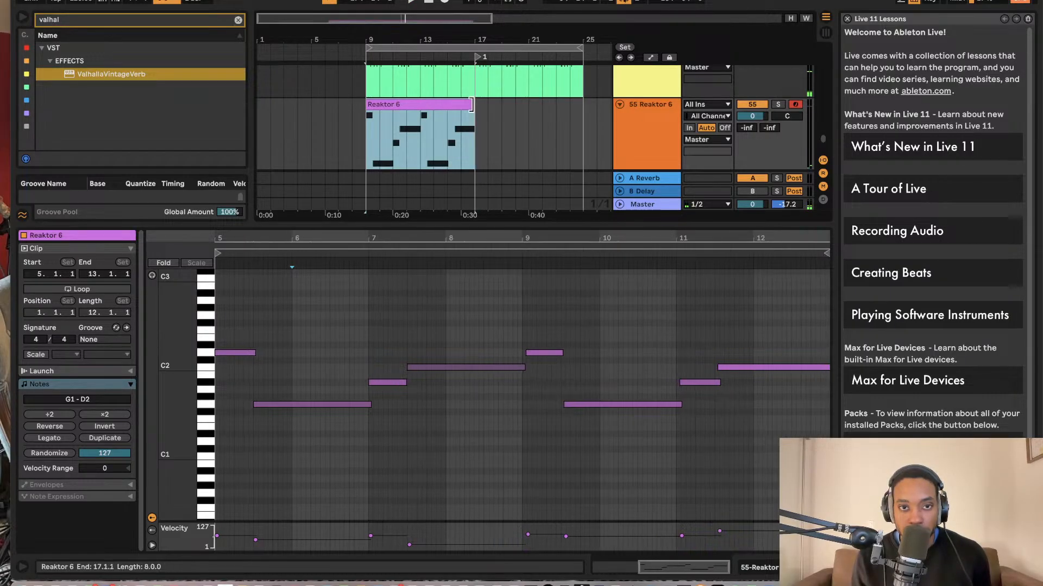
key("ctrl+d")
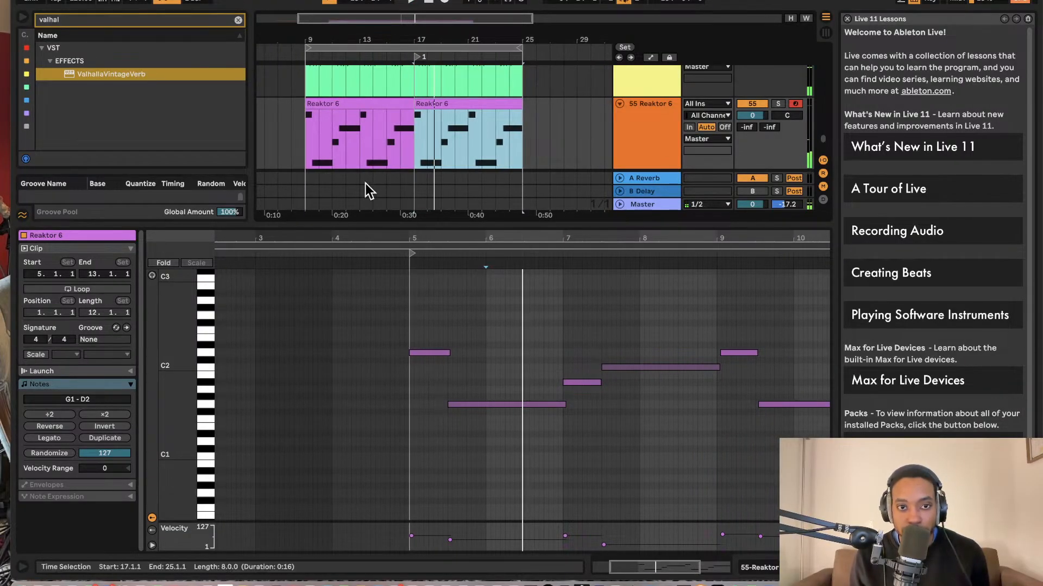
left_click_drag(368, 222, 383, 458)
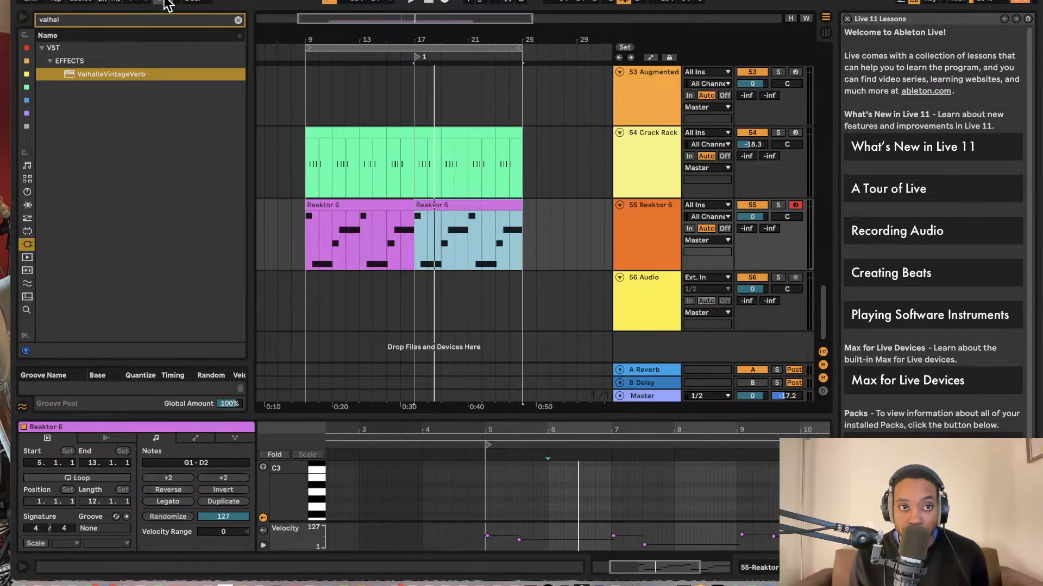
scroll(585, 254, "up", 2)
scroll(503, 242, "down", 2)
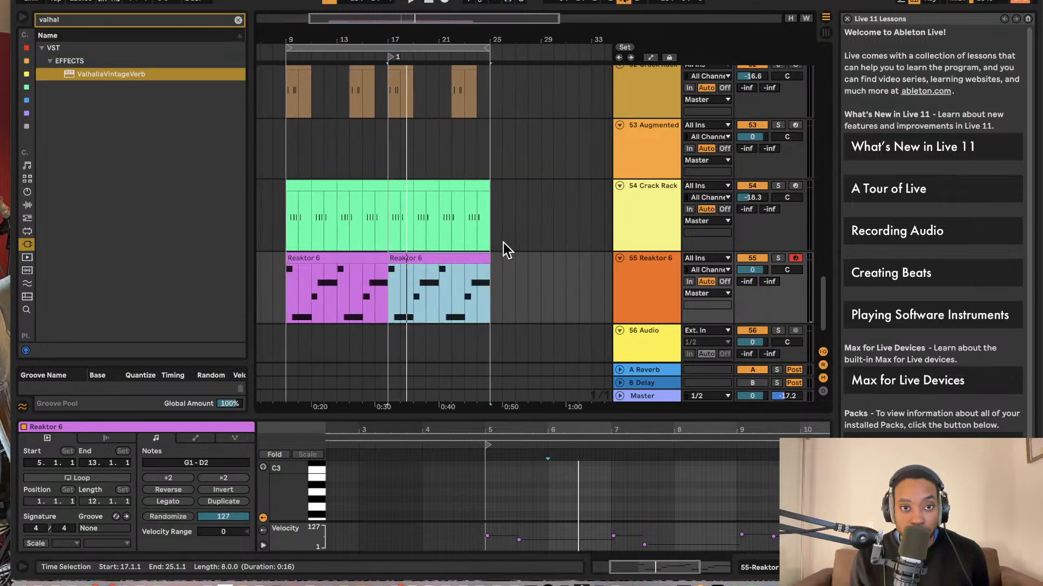
scroll(469, 199, "up", 3)
scroll(469, 196, "left", 2)
scroll(468, 197, "down", 3)
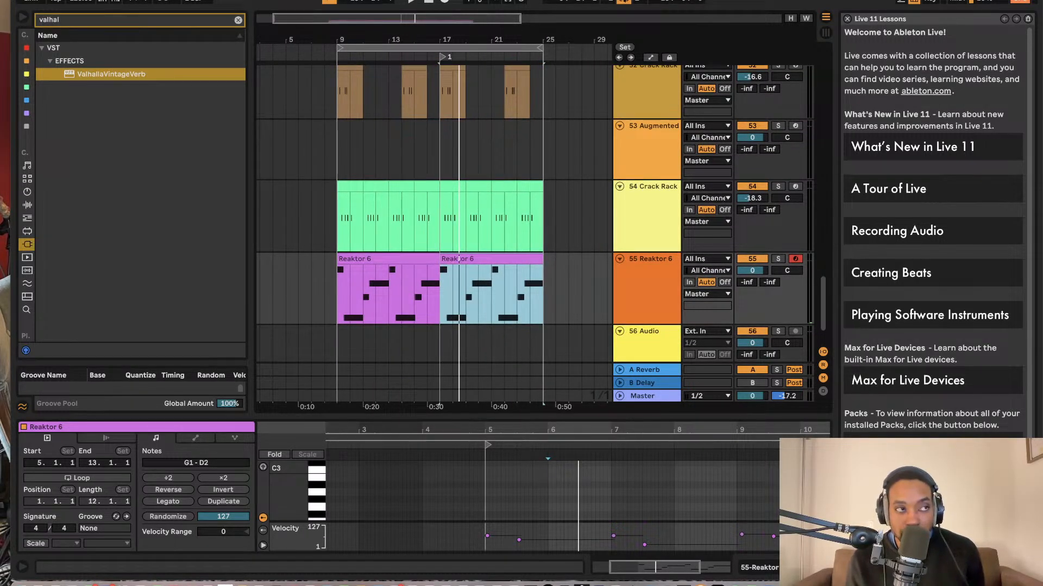
scroll(388, 289, "up", 3)
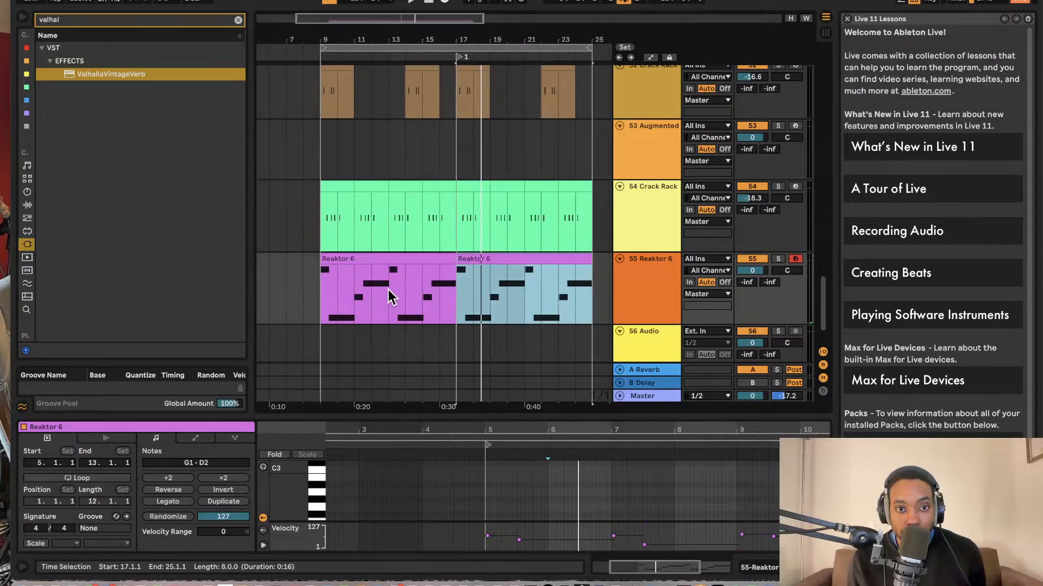
scroll(354, 297, "up", 1)
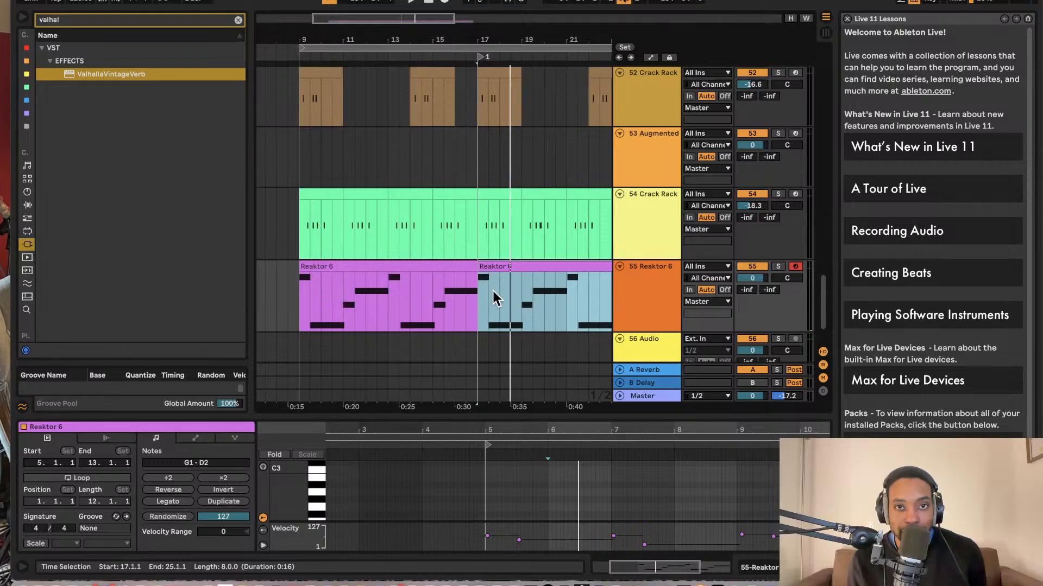
Play back the arrangement with the duplicated Reaktor 6 clip against the other tracks.
key("space")
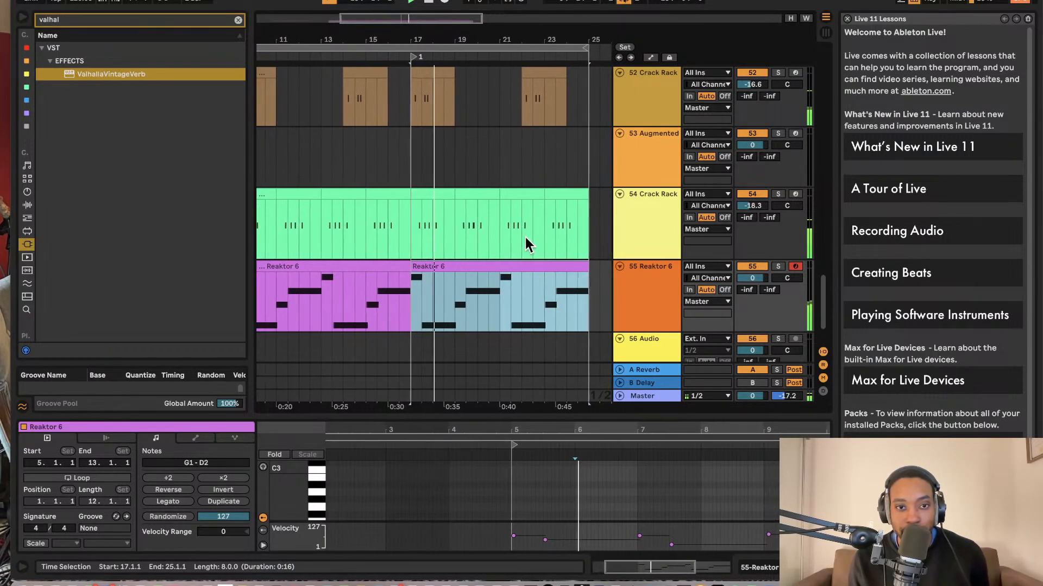
scroll(523, 236, "down", 4)
scroll(524, 236, "up", 3)
scroll(524, 236, "down", 2)
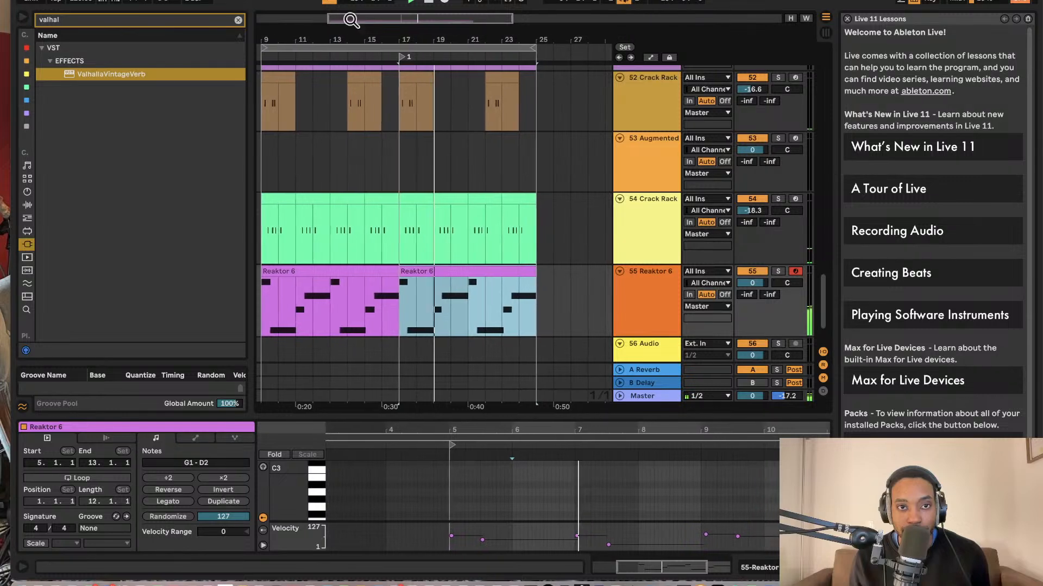
scroll(432, 181, "up", 1)
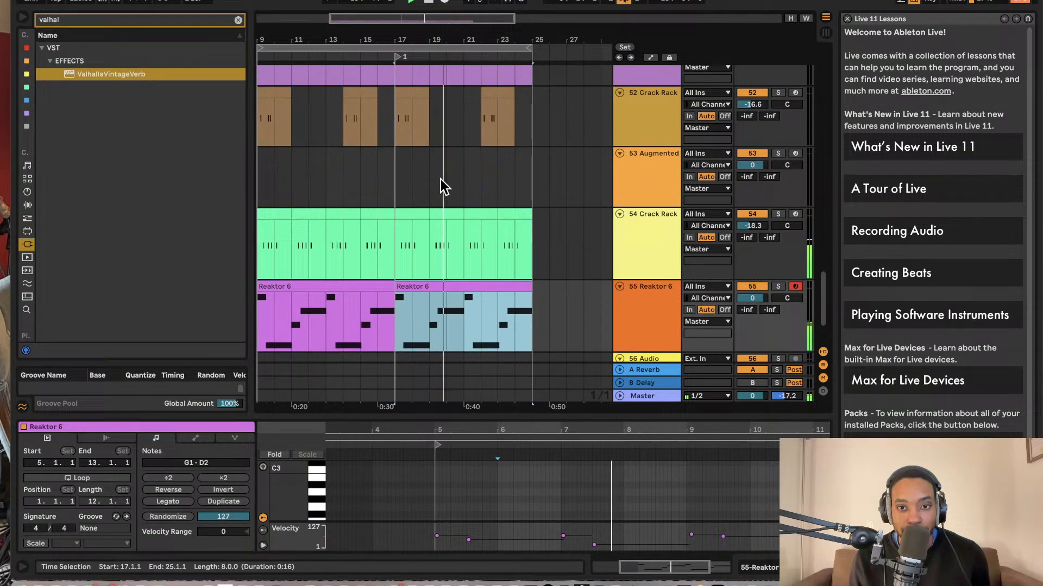
Save the Reaktor 6 ensemble as LectroLS.ens in the Racks folder and close its window.
left_click(652, 306)
left_click(54, 428)
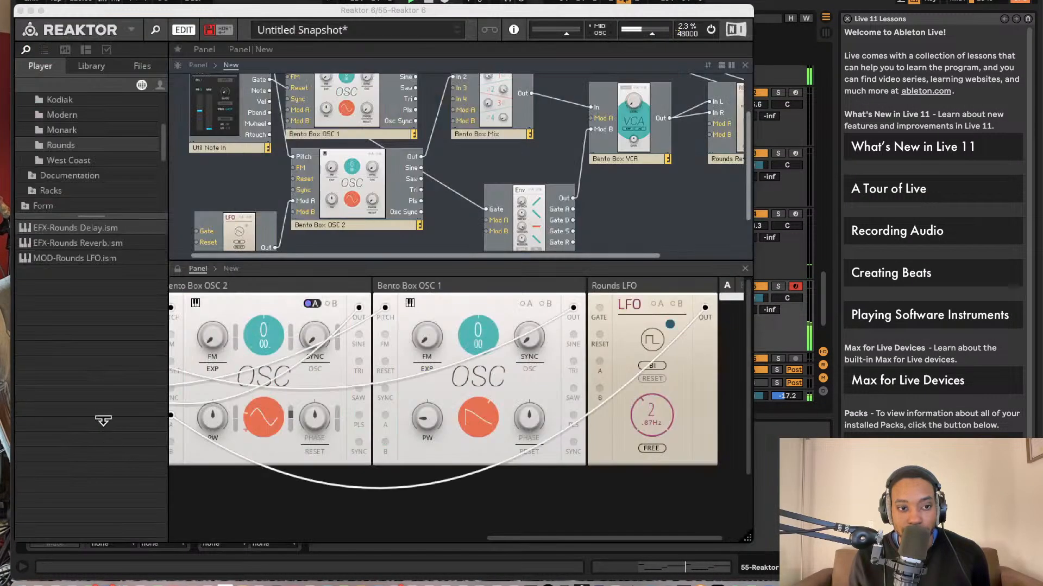
left_click(131, 30)
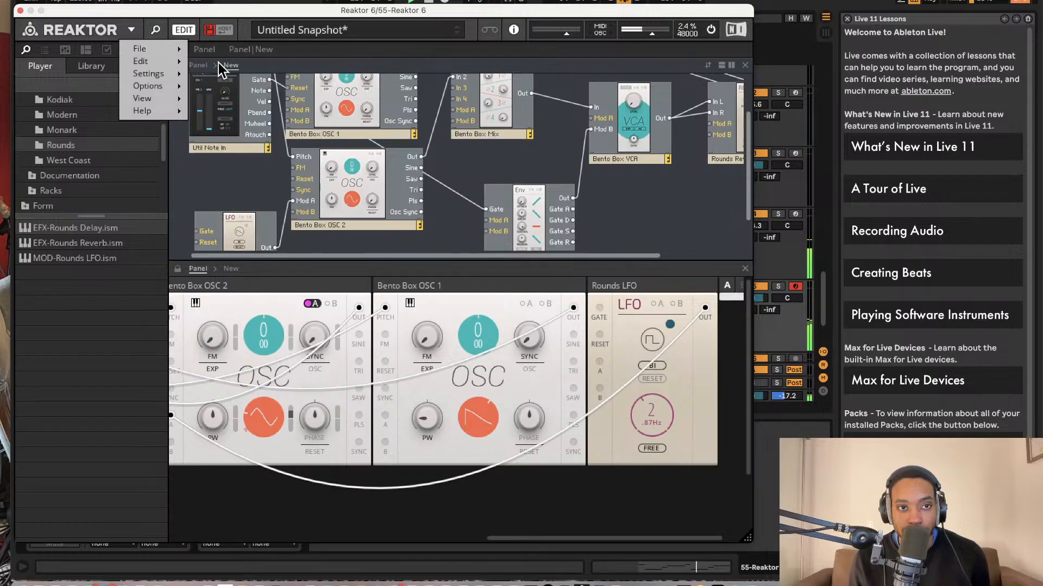
mouse_move(139, 47)
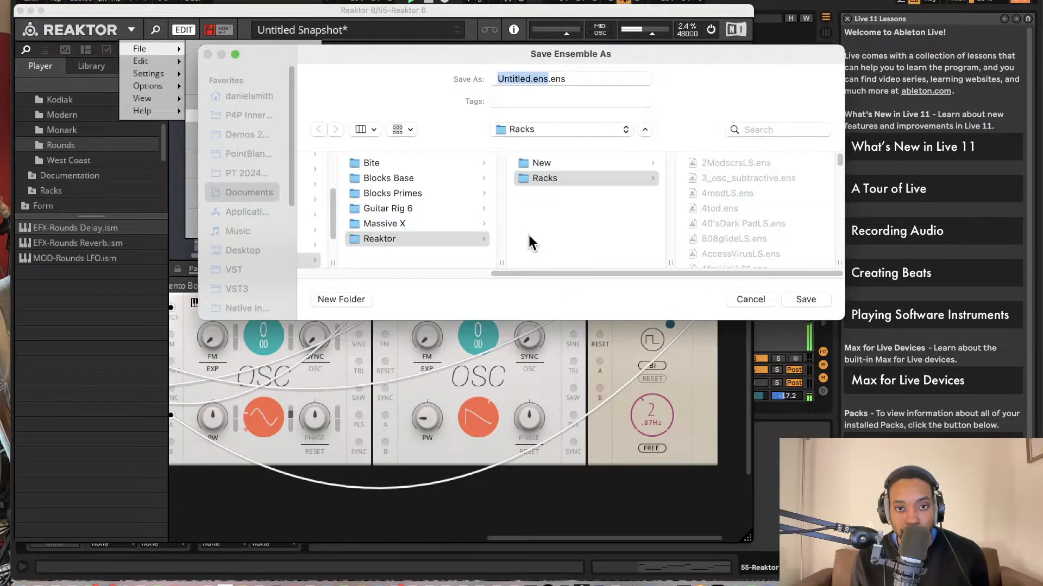
type("Lectroc")
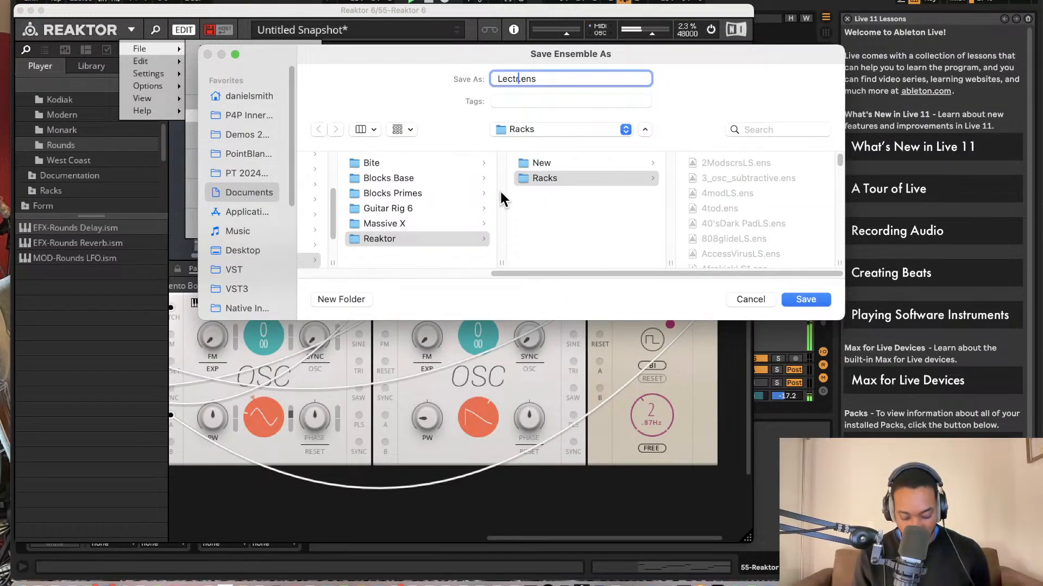
key("BackSpace")
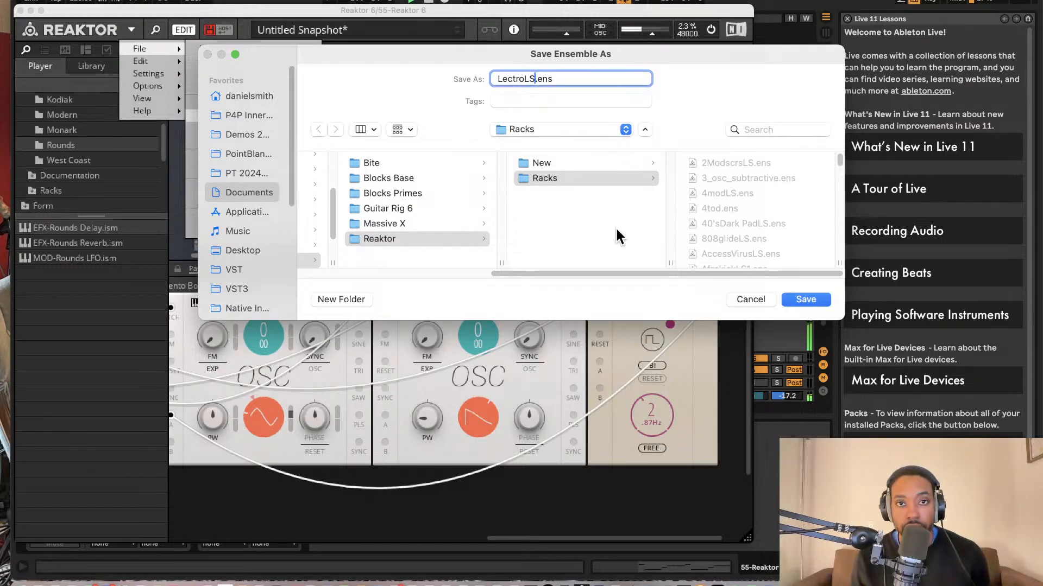
left_click(805, 300)
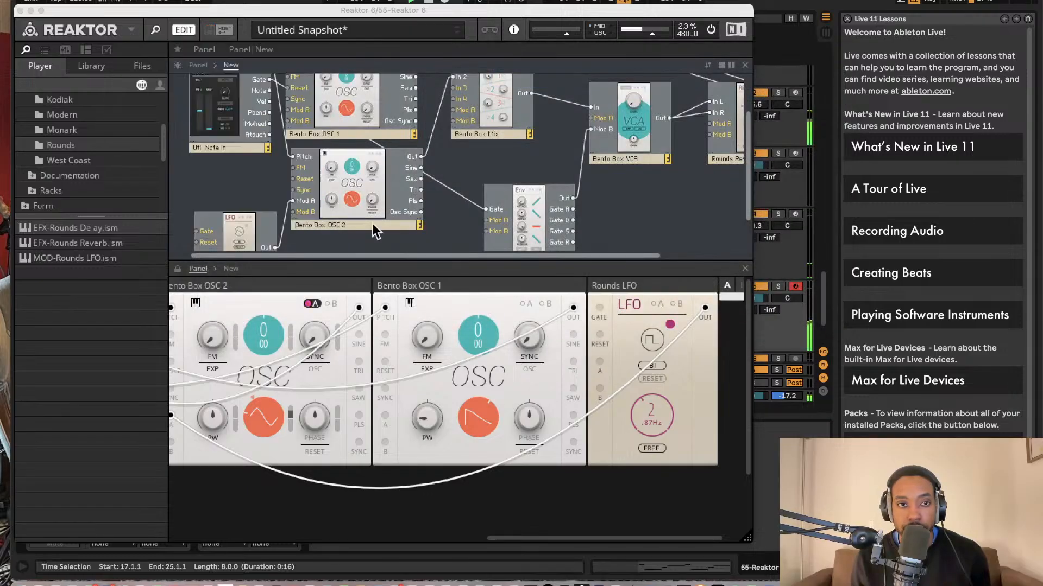
left_click(20, 10)
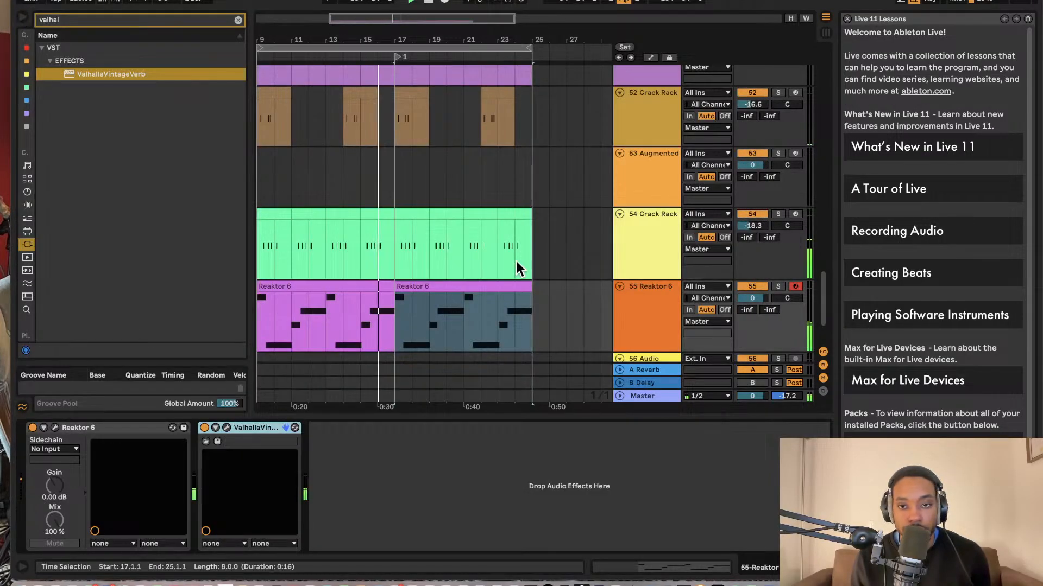
scroll(530, 252, "left", 1)
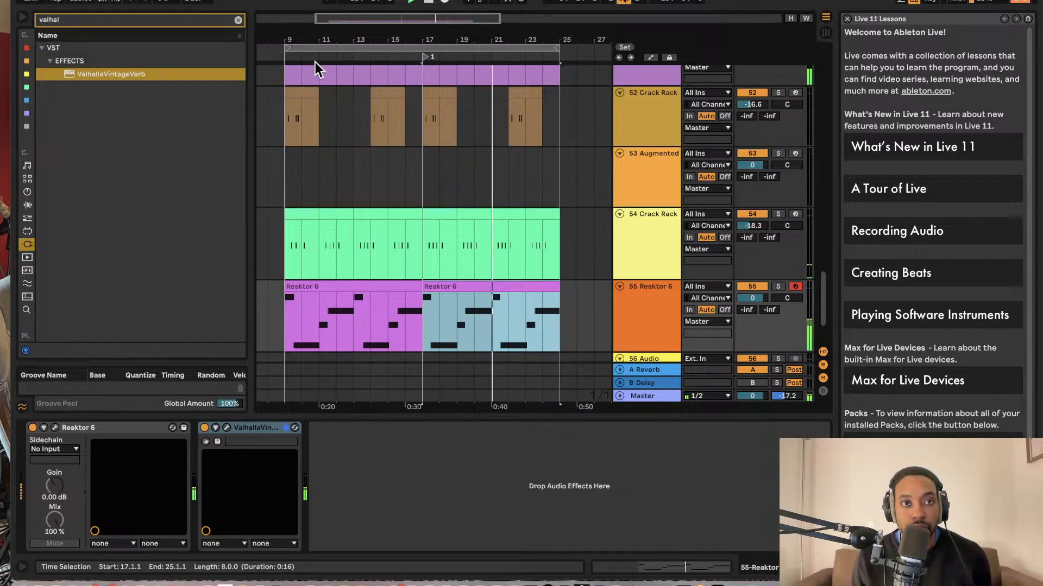
left_click(328, 2)
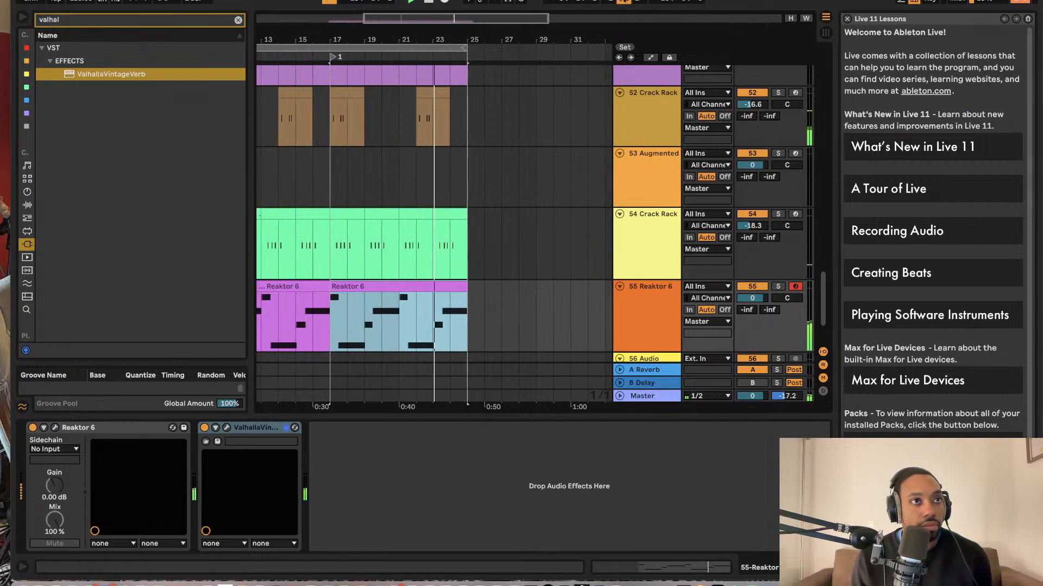